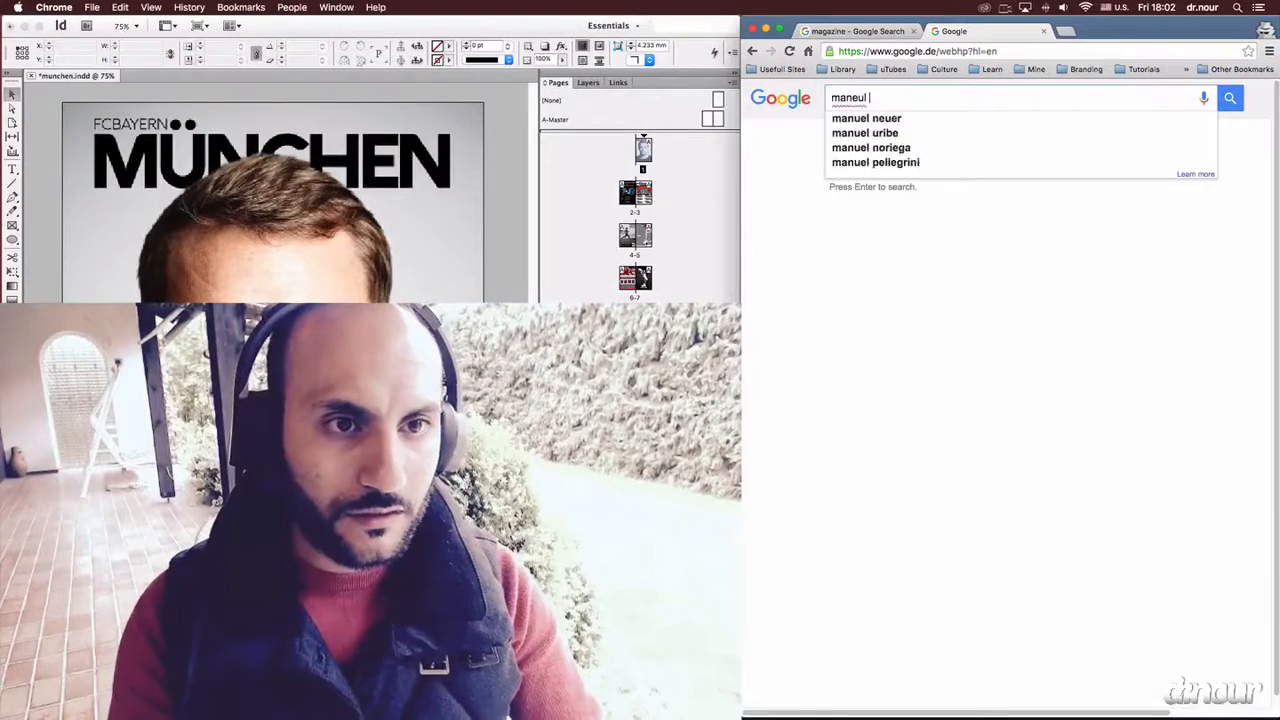
# Search Google Images for manuel neuer and restrict the results to large pictures.
pyautogui.press('Return')
pyautogui.click(885, 141)
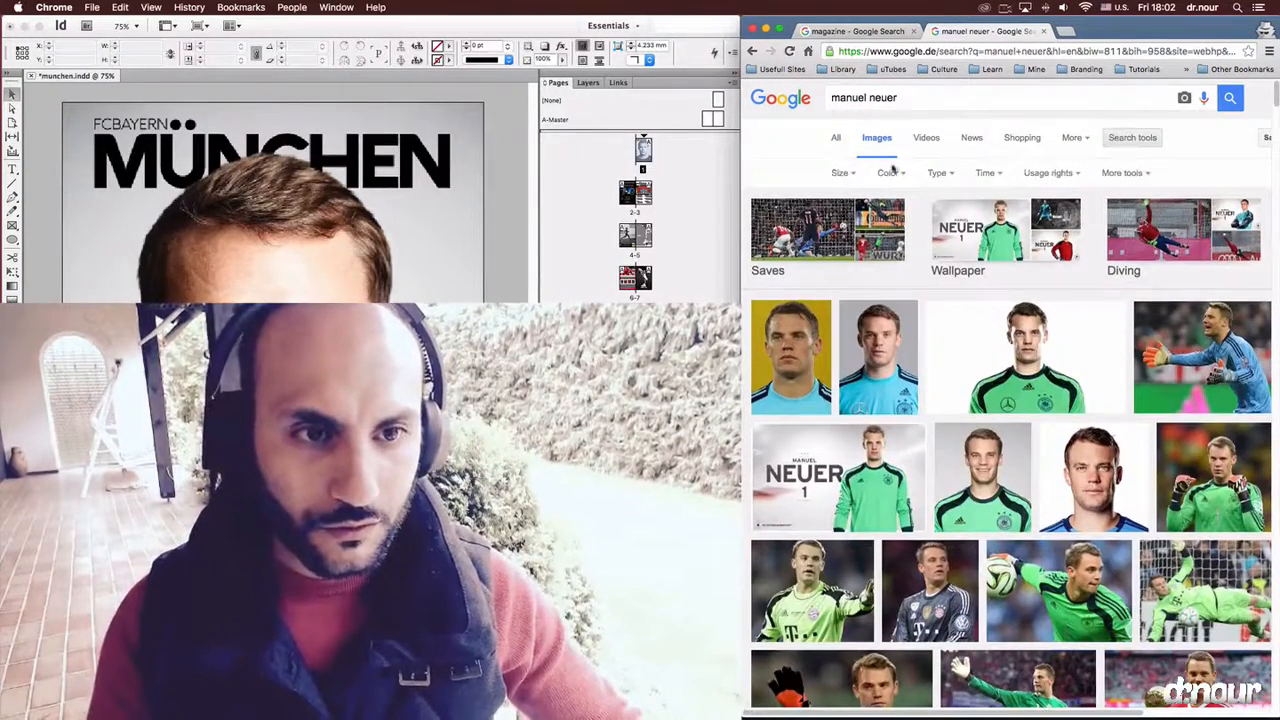
pyautogui.click(840, 172)
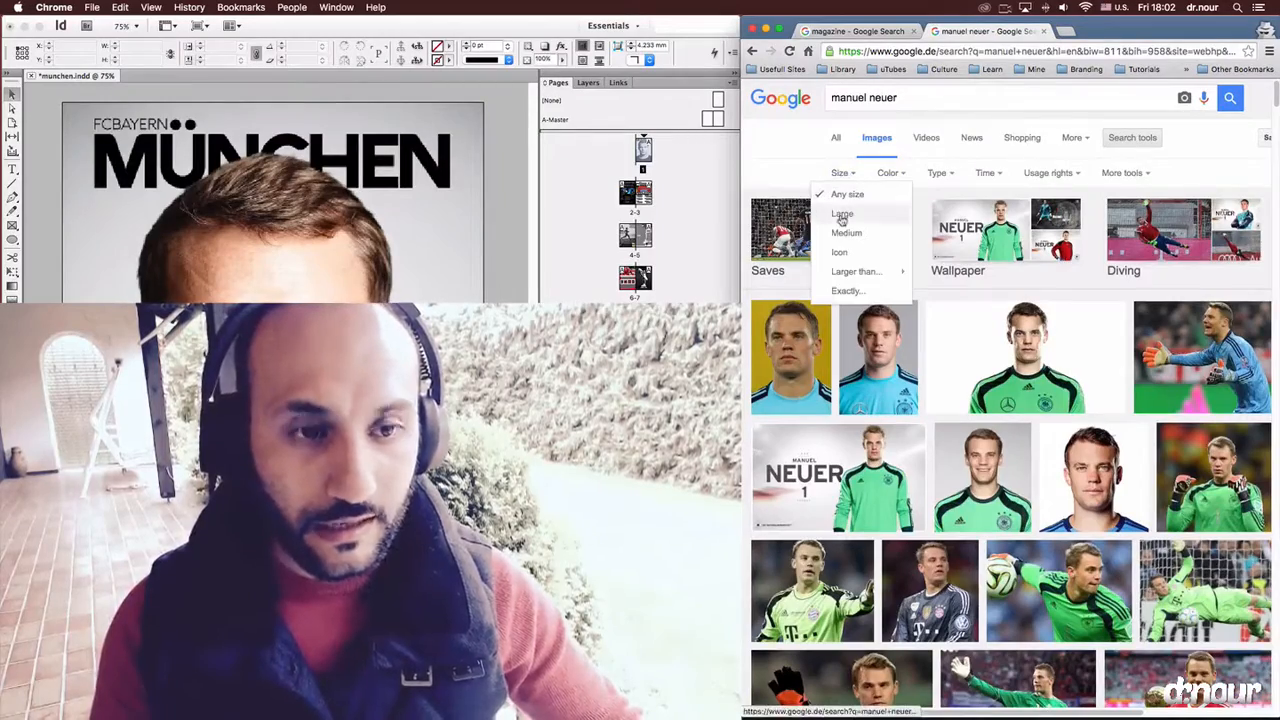
pyautogui.click(842, 216)
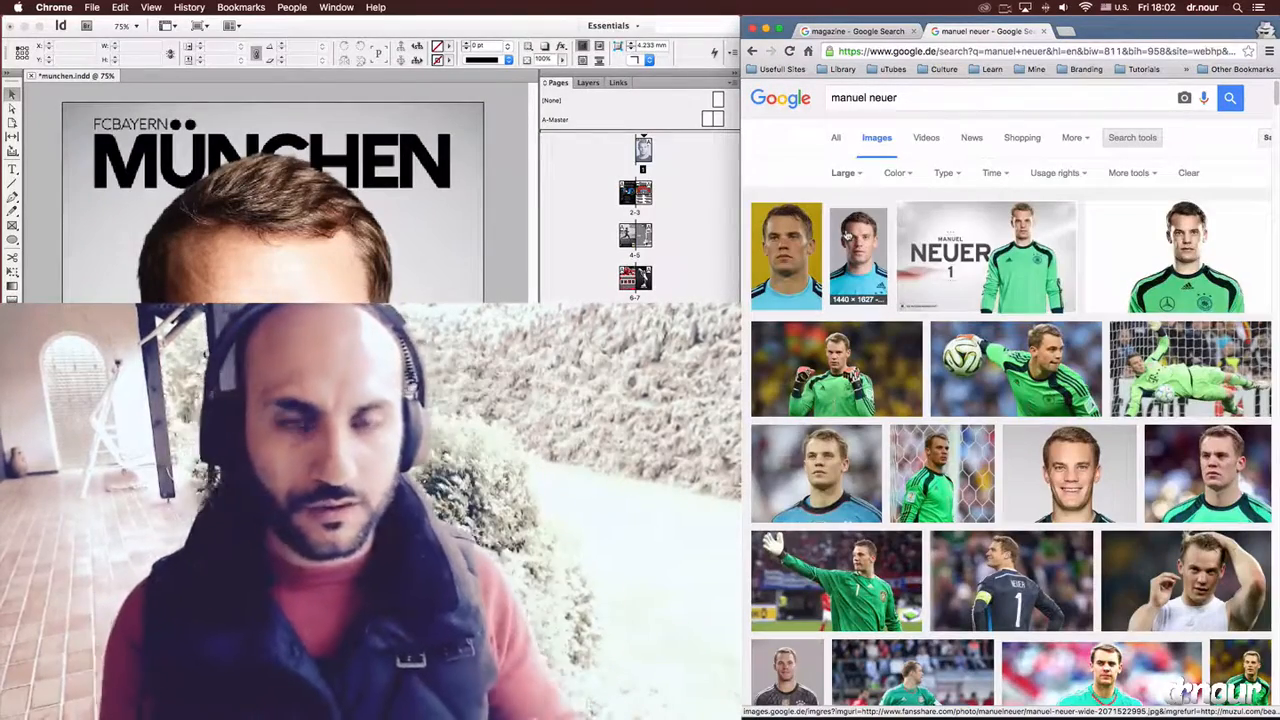
# View the full-size version of the portrait with the yellow background, and return to the image results.
pyautogui.click(797, 256)
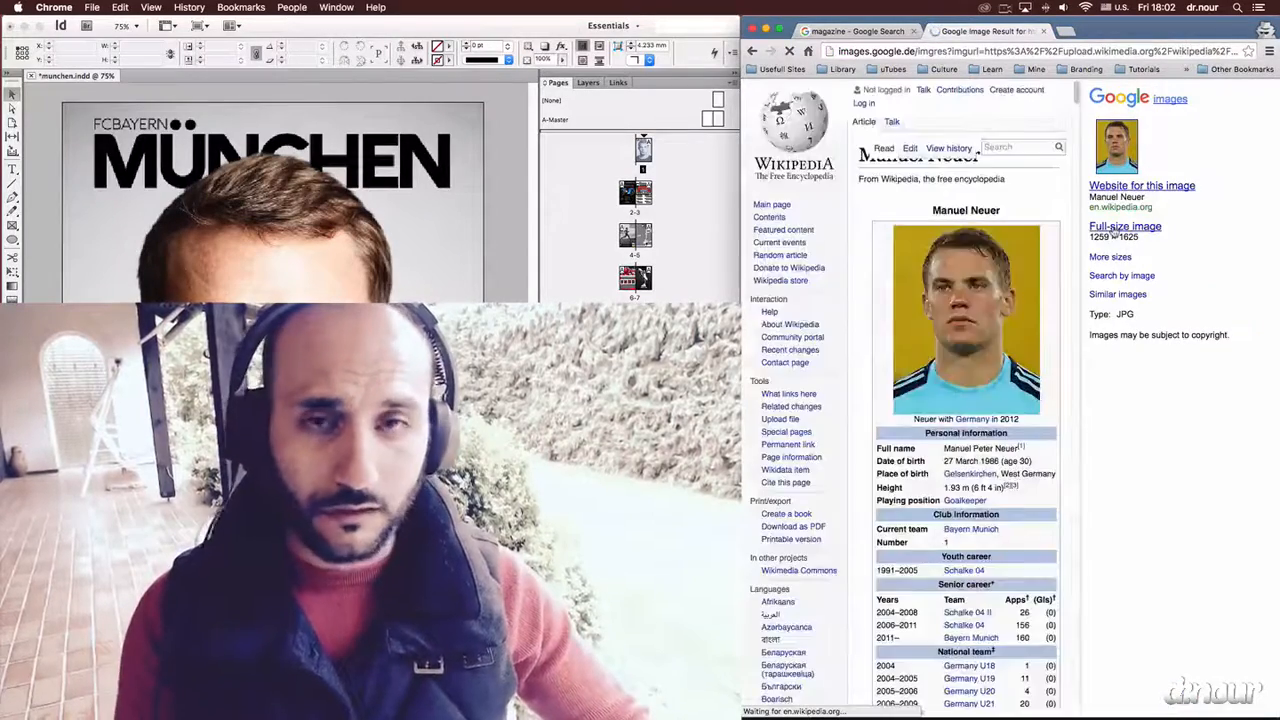
pyautogui.click(1116, 231)
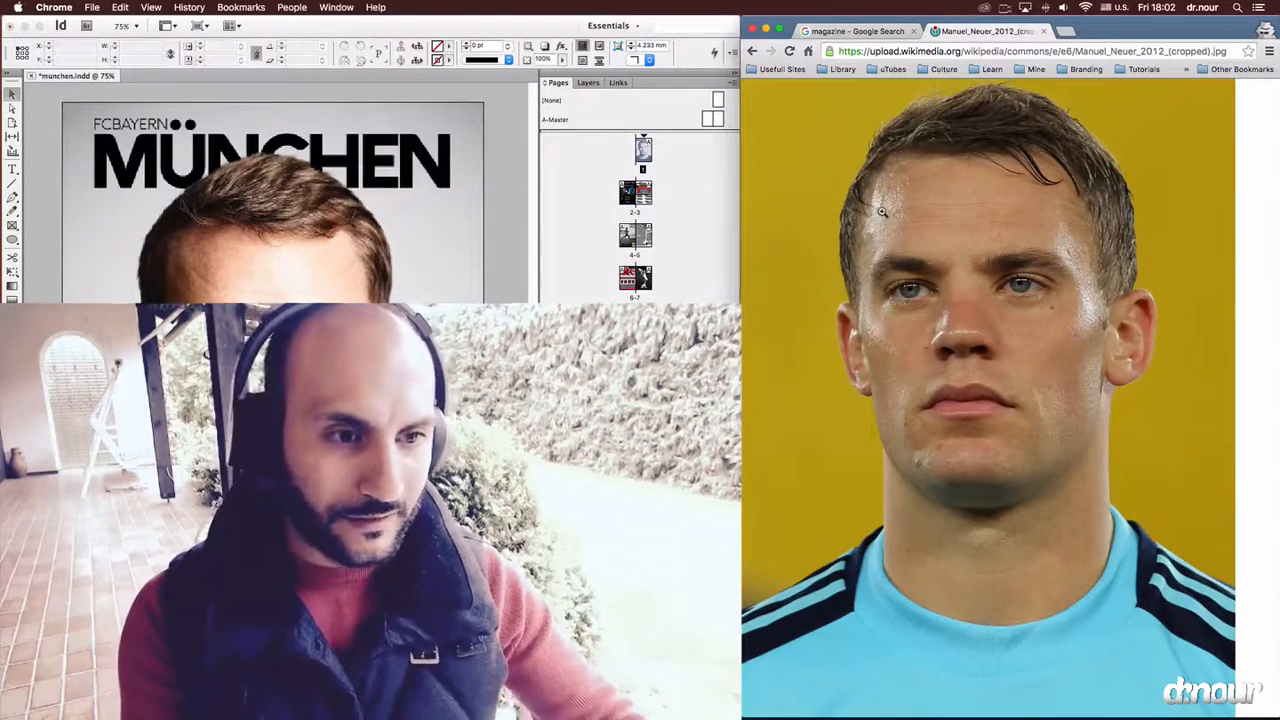
pyautogui.click(752, 50)
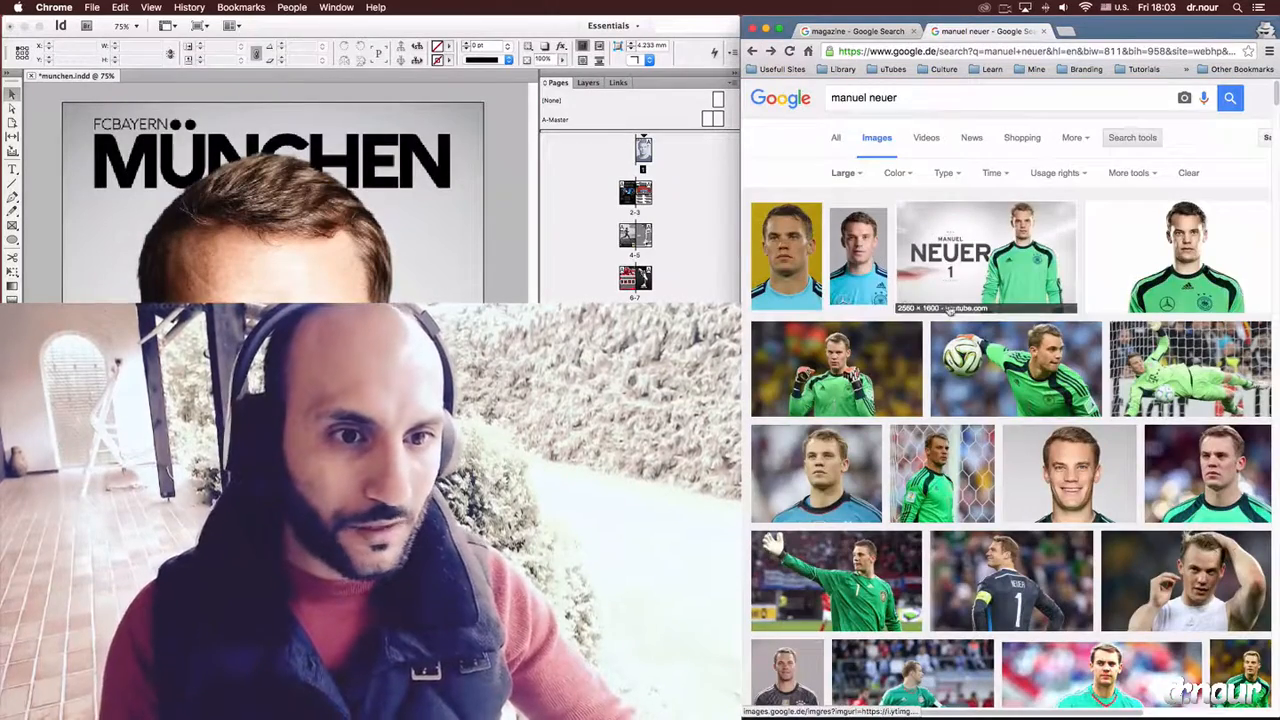
# Save the grey-background portrait as a JPEG in a new folder named new inside the Cover story folder.
pyautogui.click(872, 258)
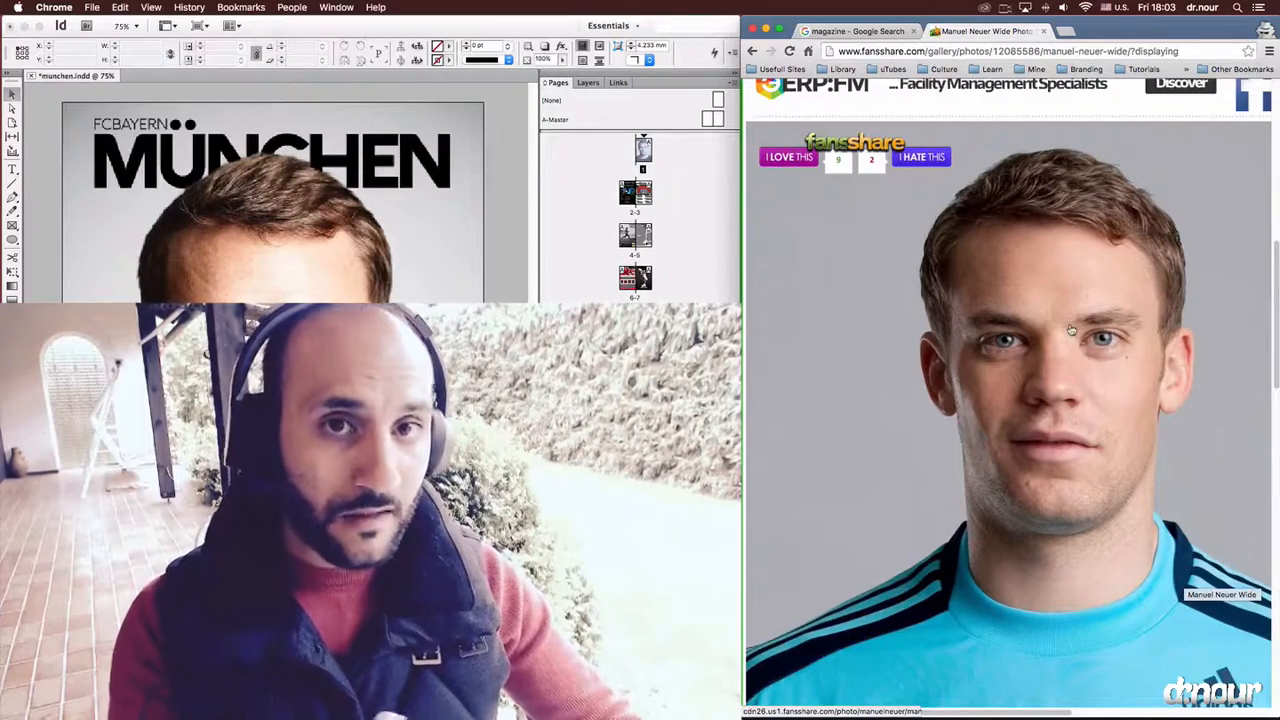
pyautogui.rightClick(1071, 330)
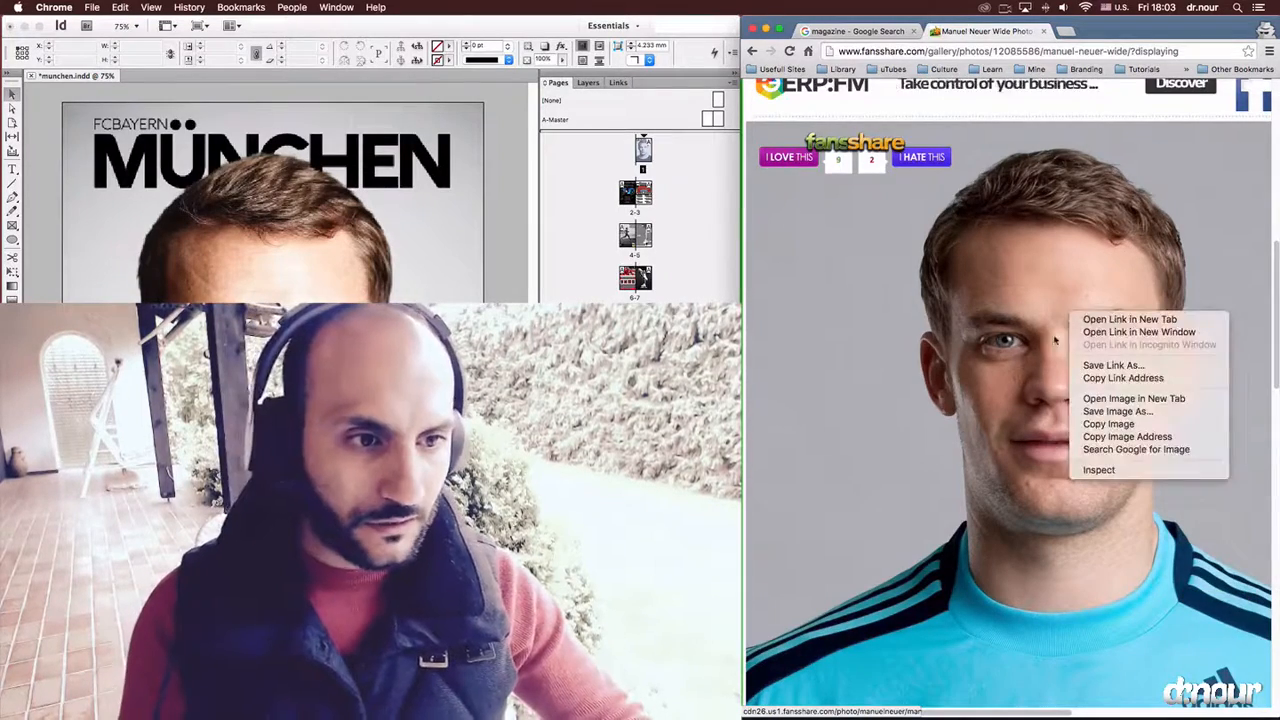
pyautogui.click(1105, 414)
pyautogui.click(1150, 200)
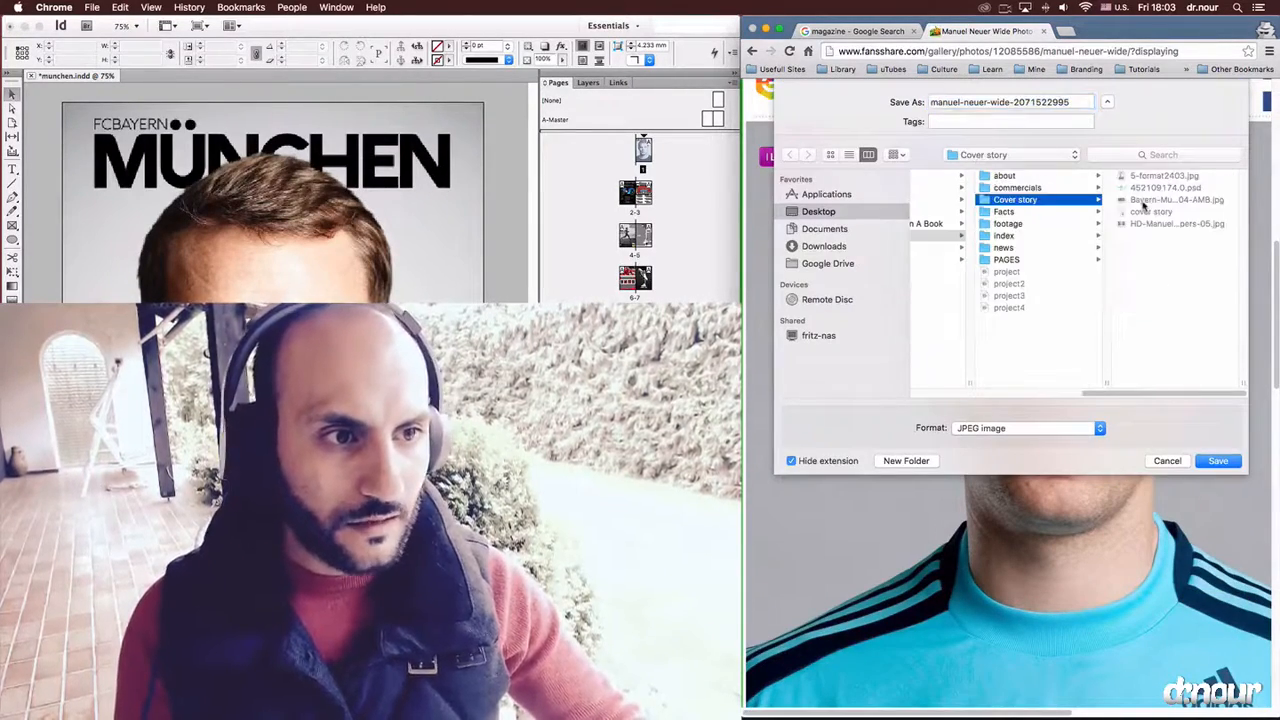
pyautogui.click(880, 460)
pyautogui.write('new')
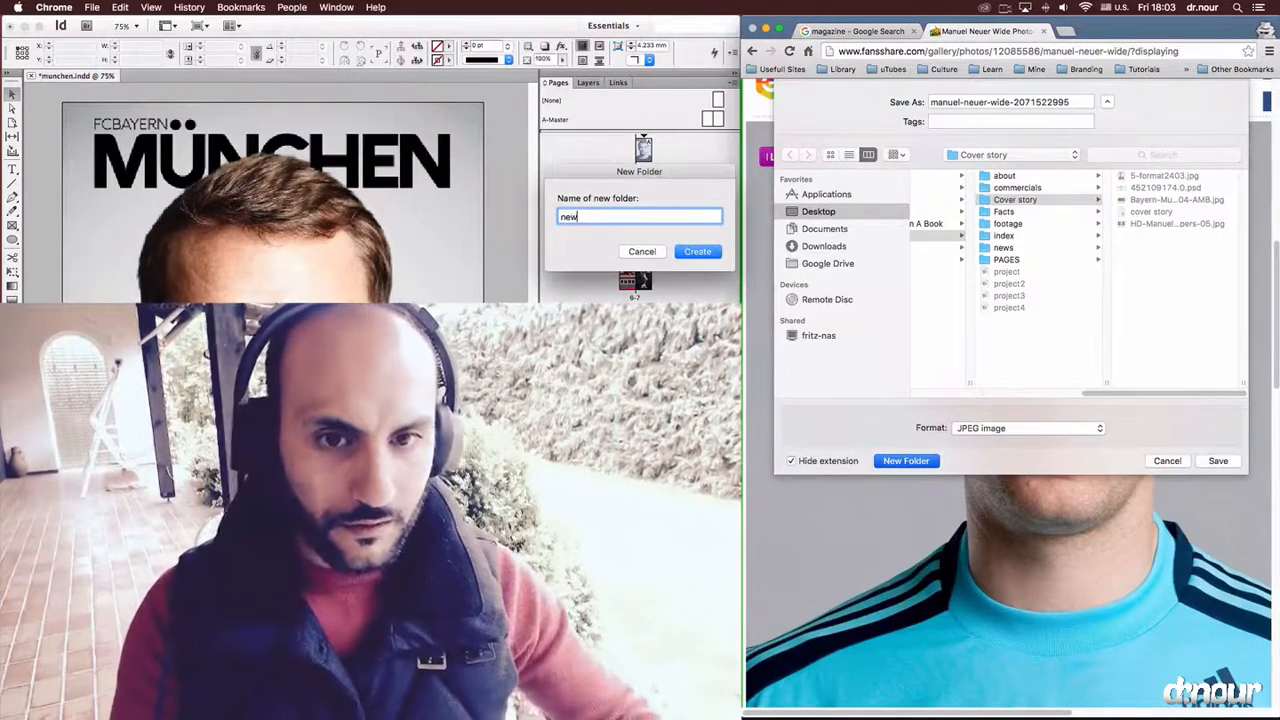
pyautogui.press('Return')
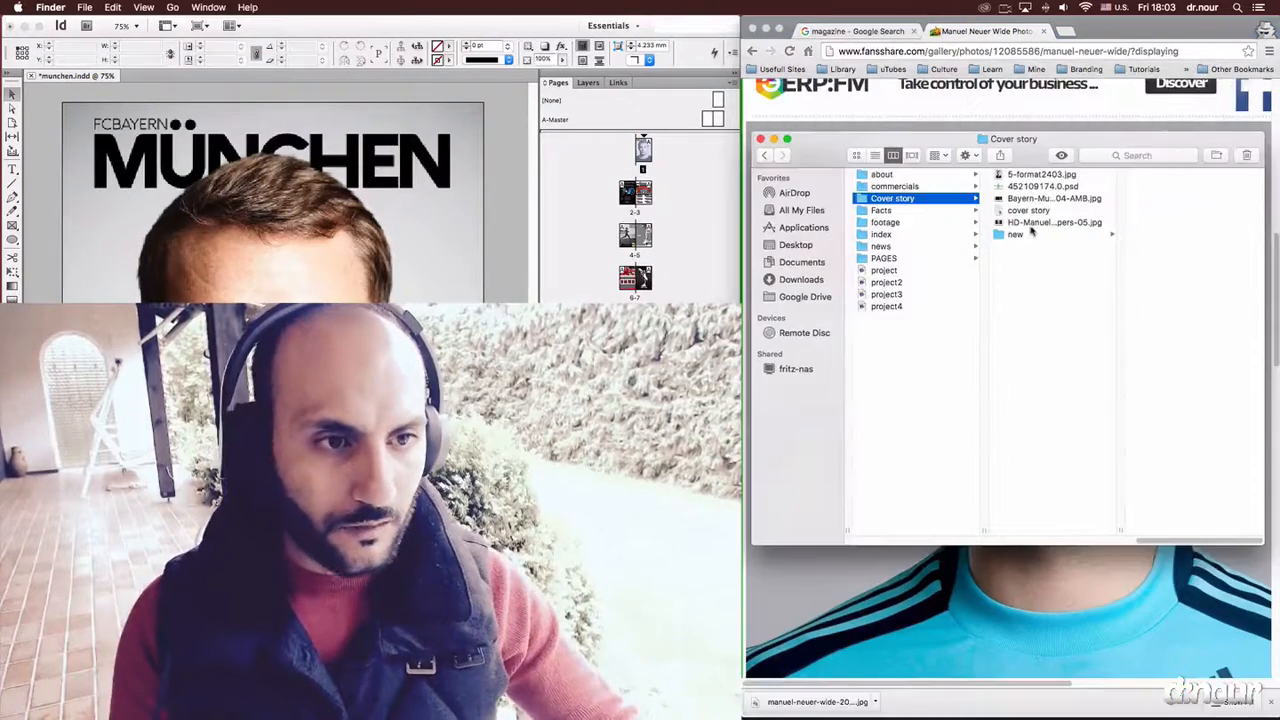
# Locate the saved portrait in the new folder and open it in Photoshop.
pyautogui.click(1031, 235)
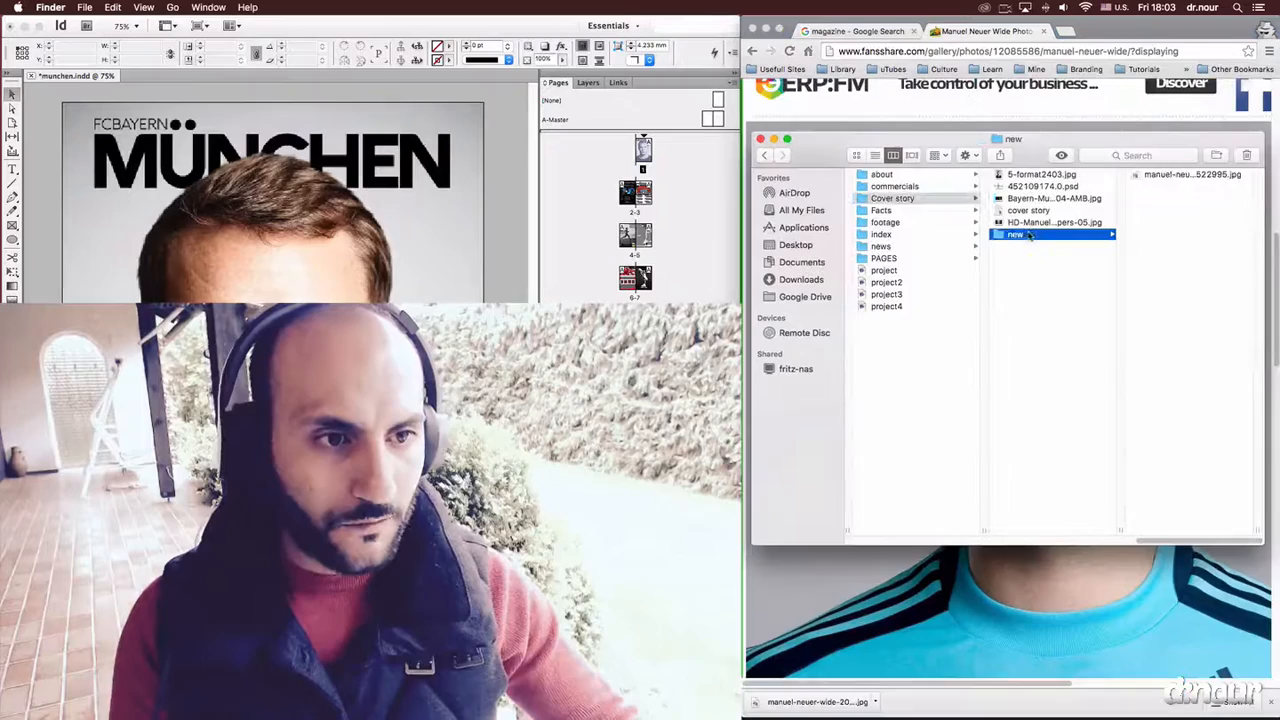
pyautogui.click(1146, 176)
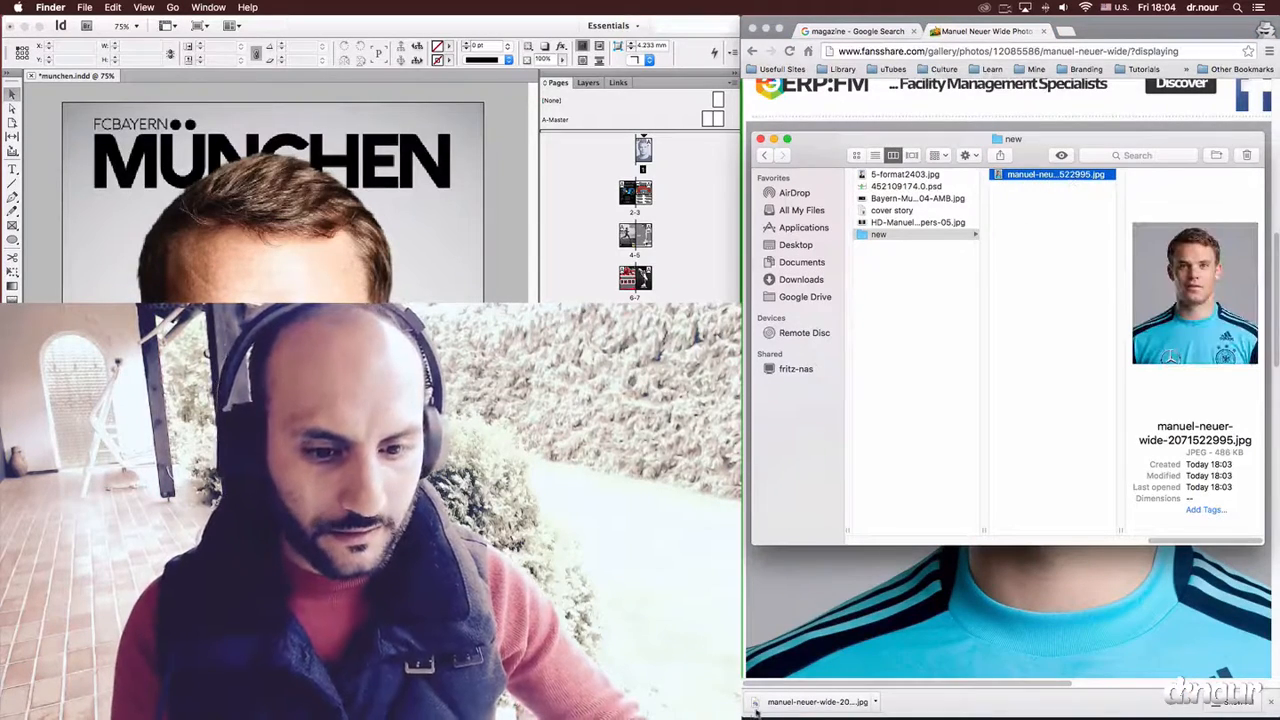
pyautogui.moveTo(775, 704); pyautogui.dragTo(817, 645)
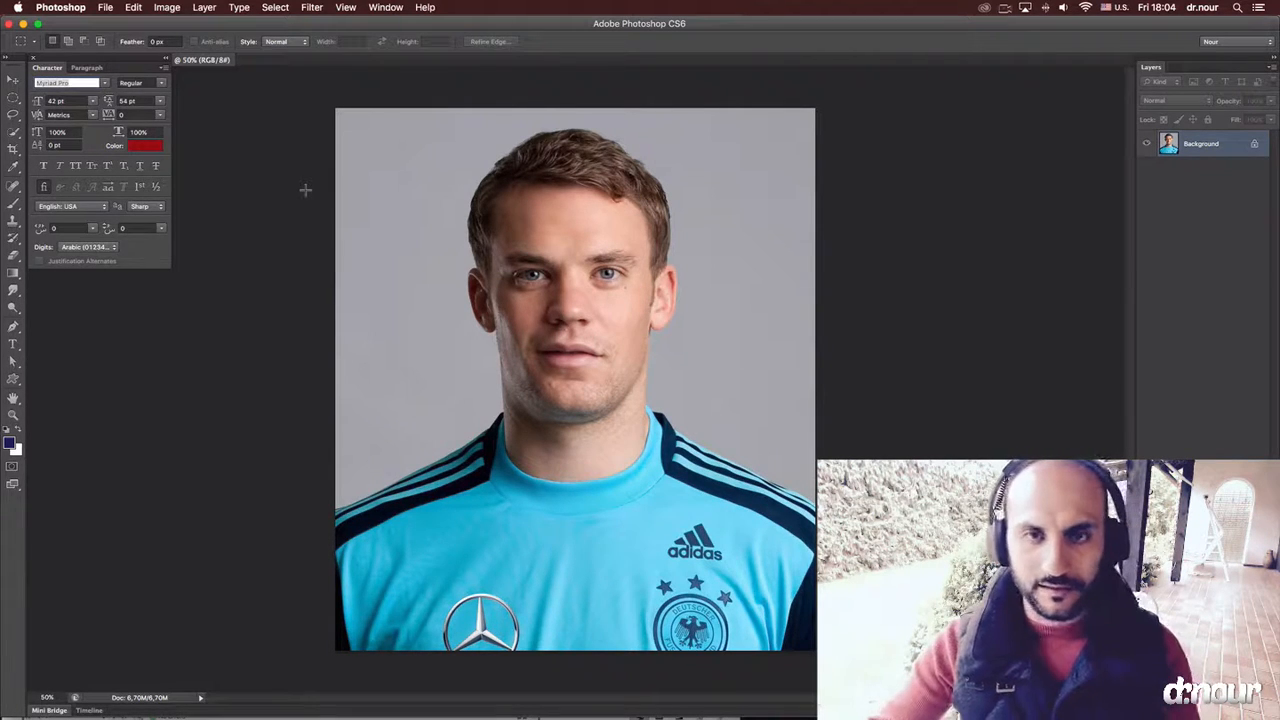
# Remove the mole below the eye and the small spots on the cheek and chin with the content-aware Spot Healing Brush.
pyautogui.press('super+plus')
pyautogui.press('super+plus')
pyautogui.press('super+plus')
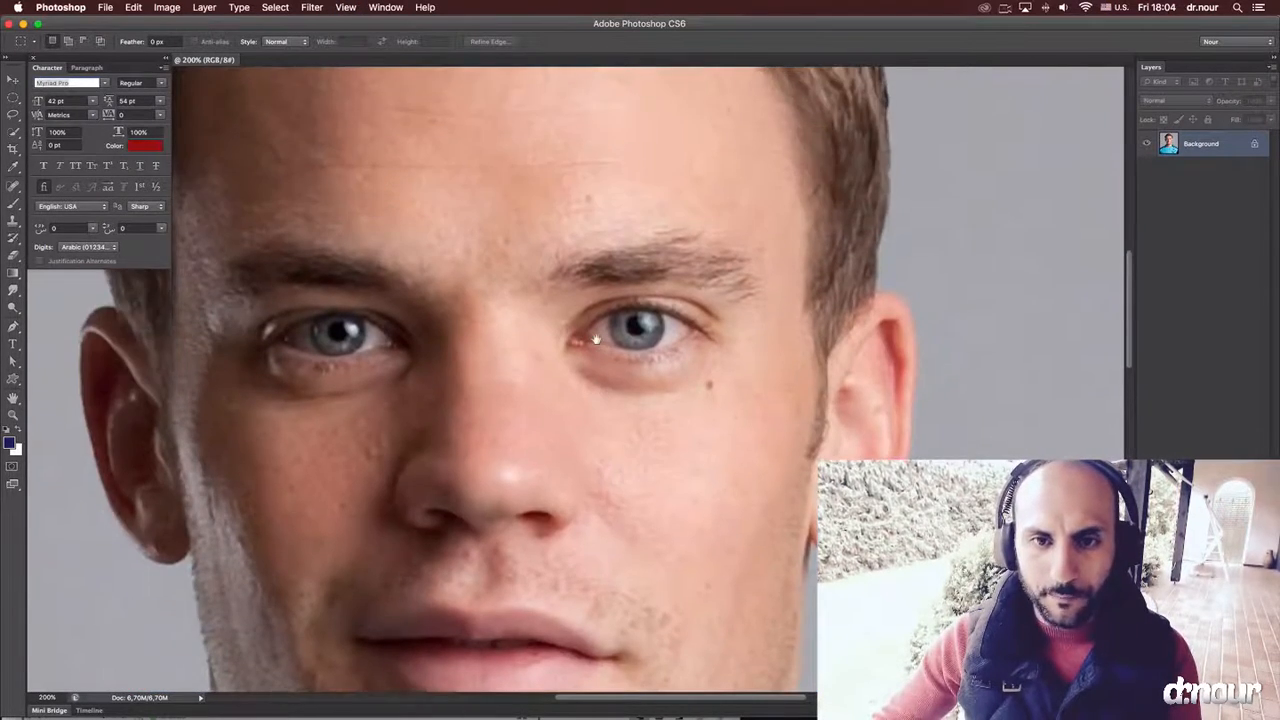
pyautogui.moveTo(596, 340); pyautogui.dragTo(653, 255)
pyautogui.press('j')
pyautogui.click(768, 300)
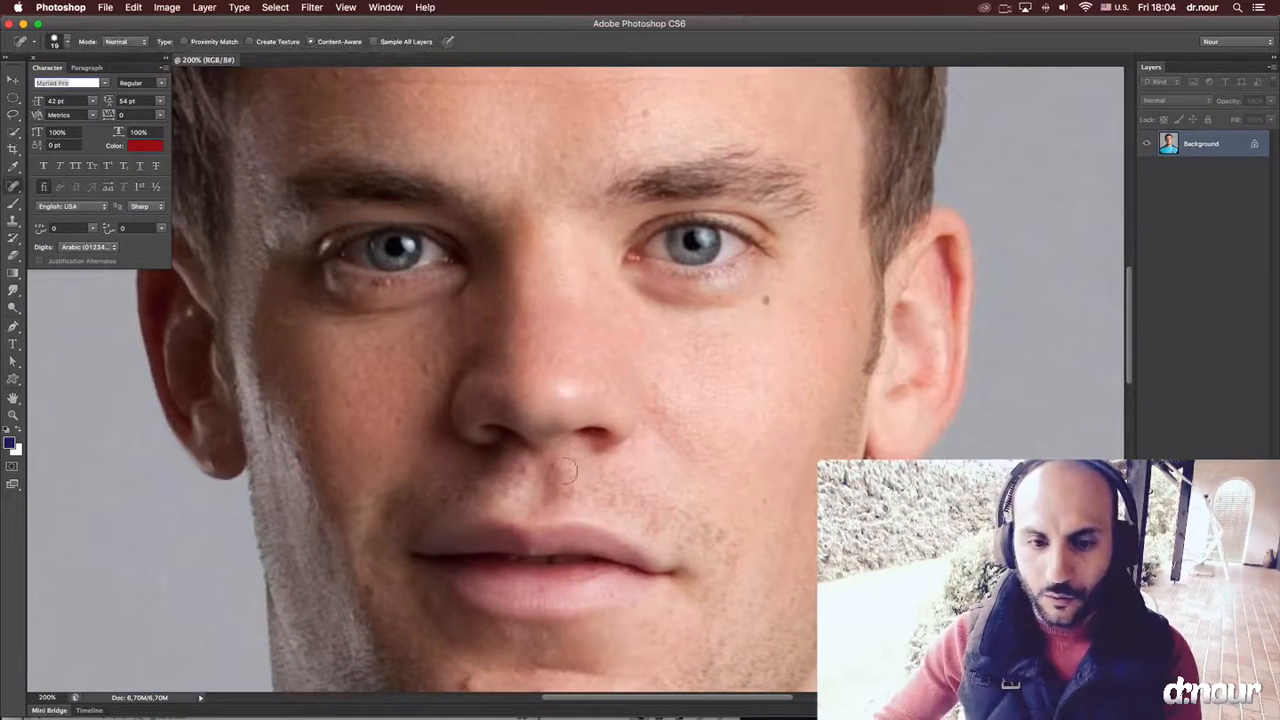
pyautogui.scroll(-3, 550, 410)
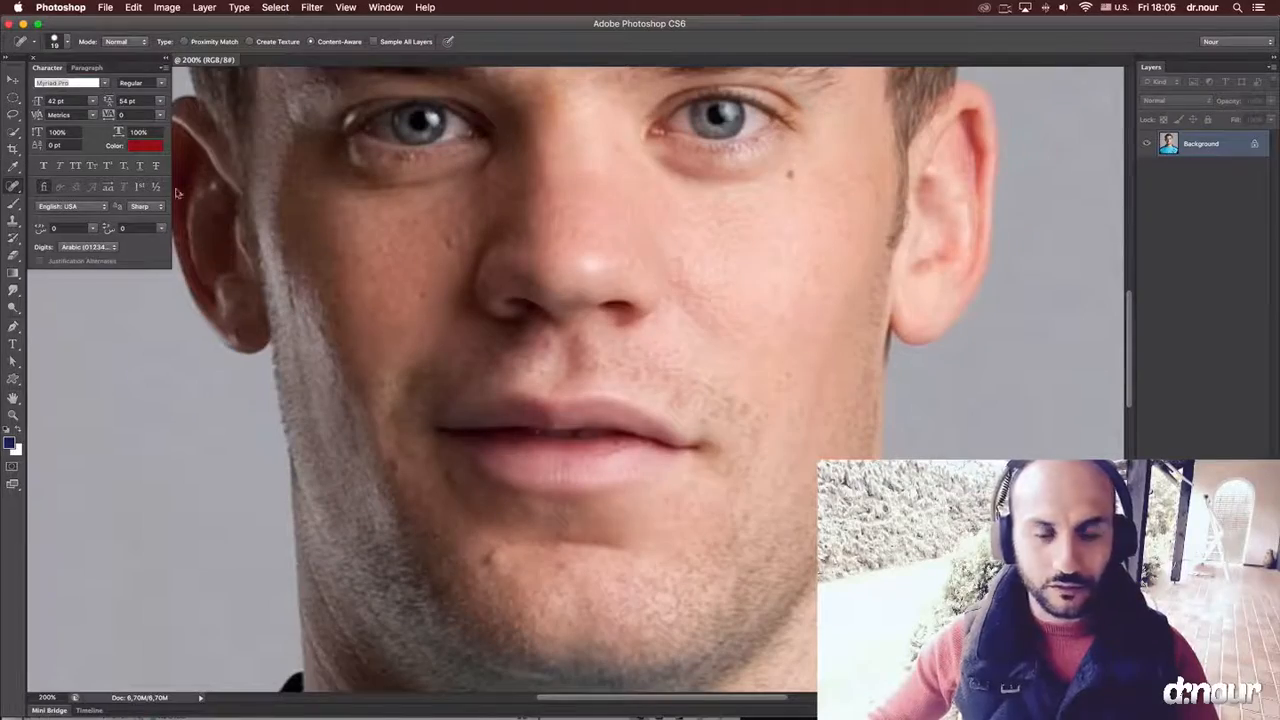
pyautogui.click(791, 176)
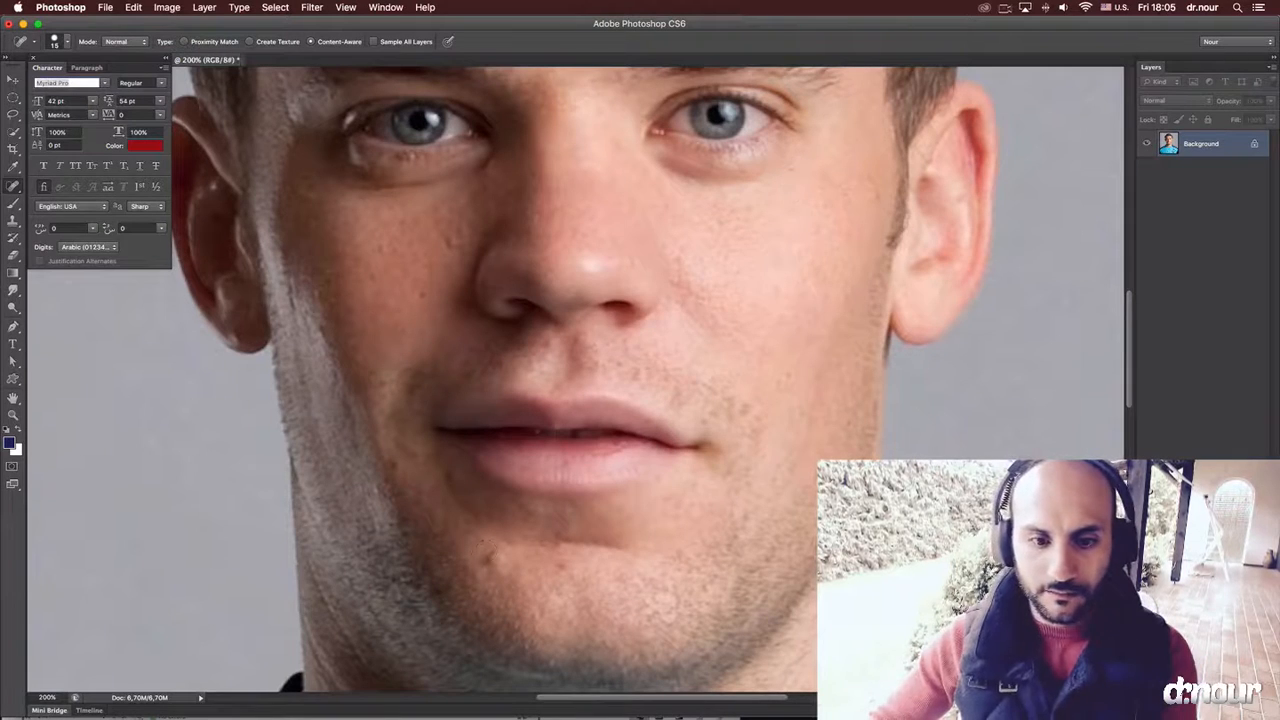
pyautogui.click(486, 557)
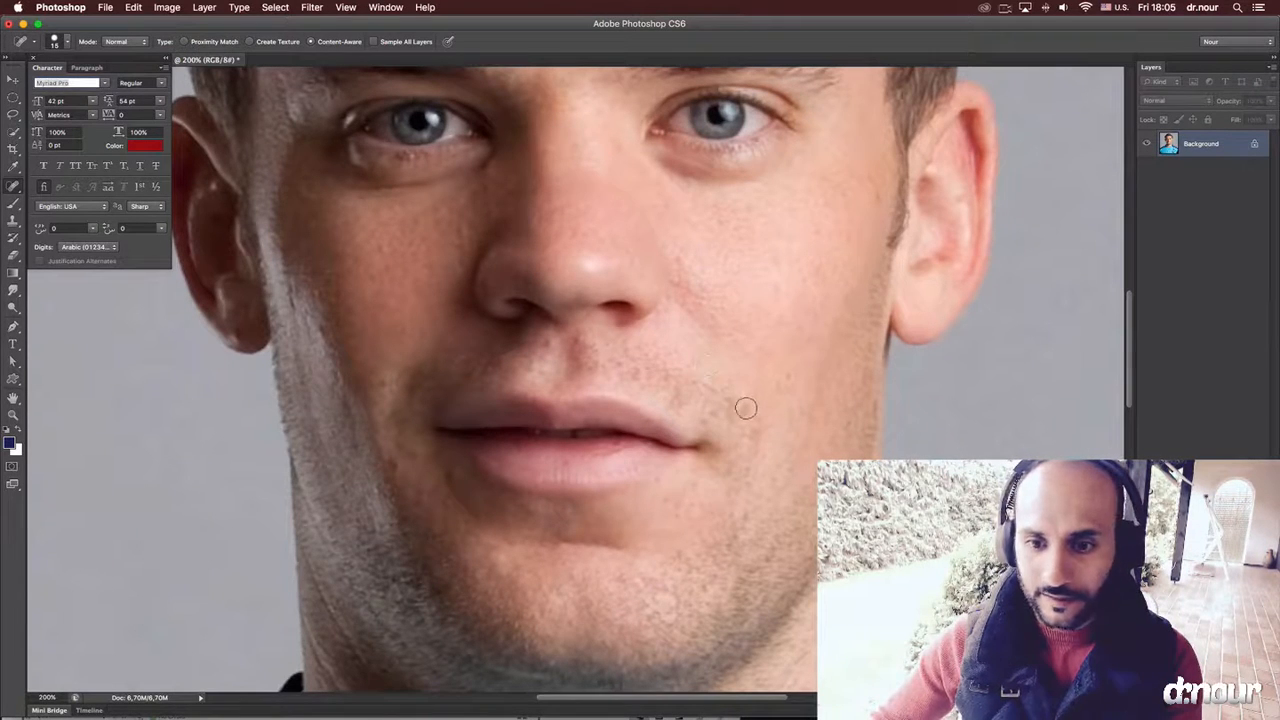
pyautogui.click(711, 588)
# Retouch the upper horizontal forehead line with the Spot Healing Brush, reducing the brush size to 10.
pyautogui.scroll(5, 734, 298)
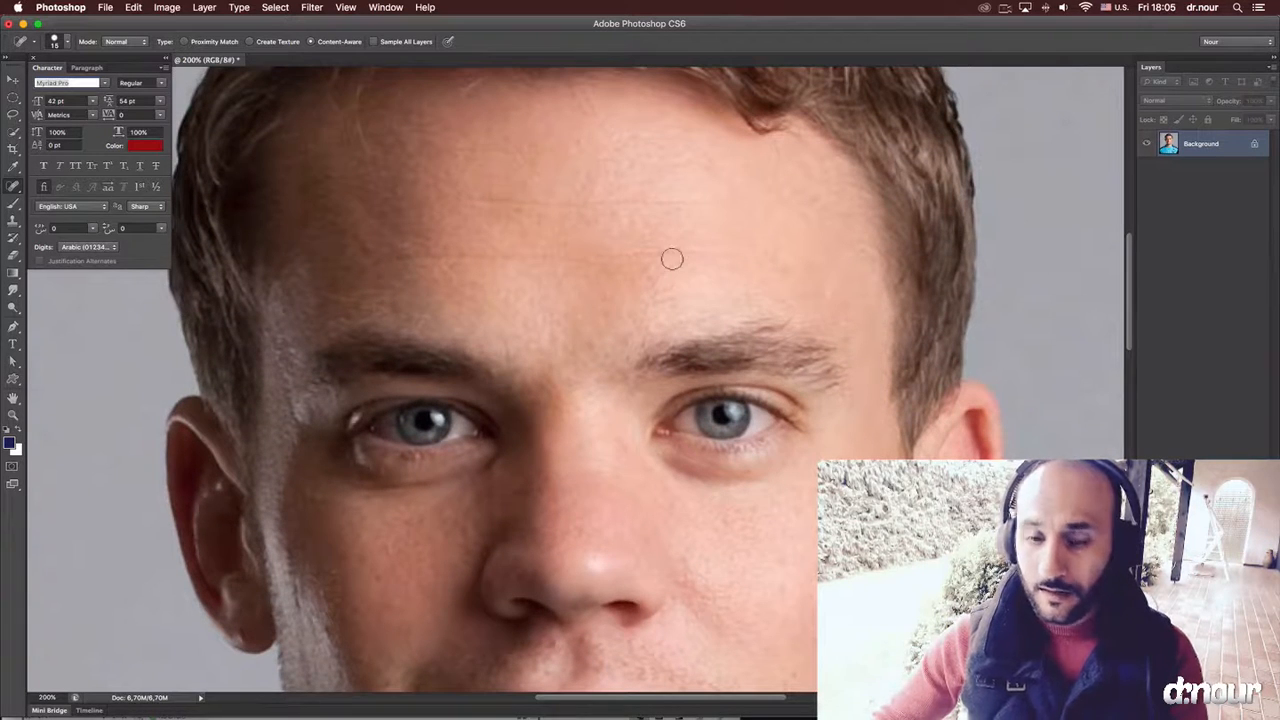
pyautogui.moveTo(711, 207); pyautogui.dragTo(416, 207)
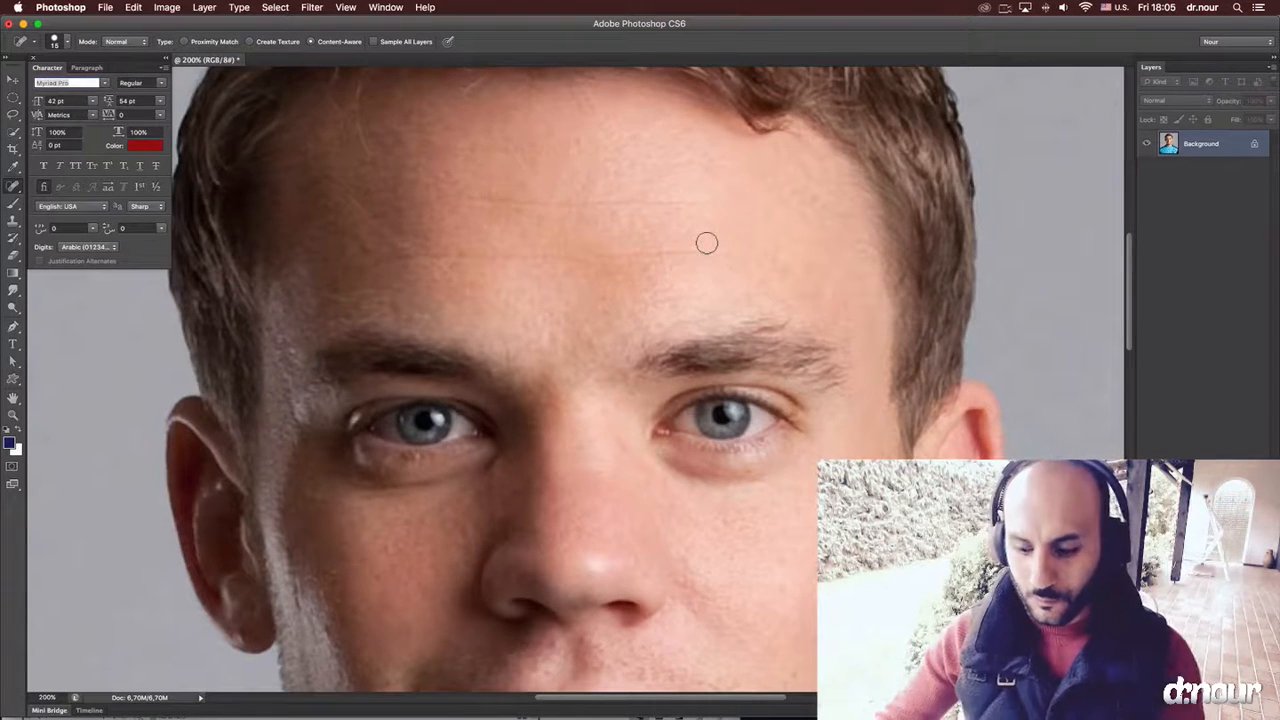
pyautogui.press('[')
pyautogui.moveTo(711, 205); pyautogui.dragTo(402, 207)
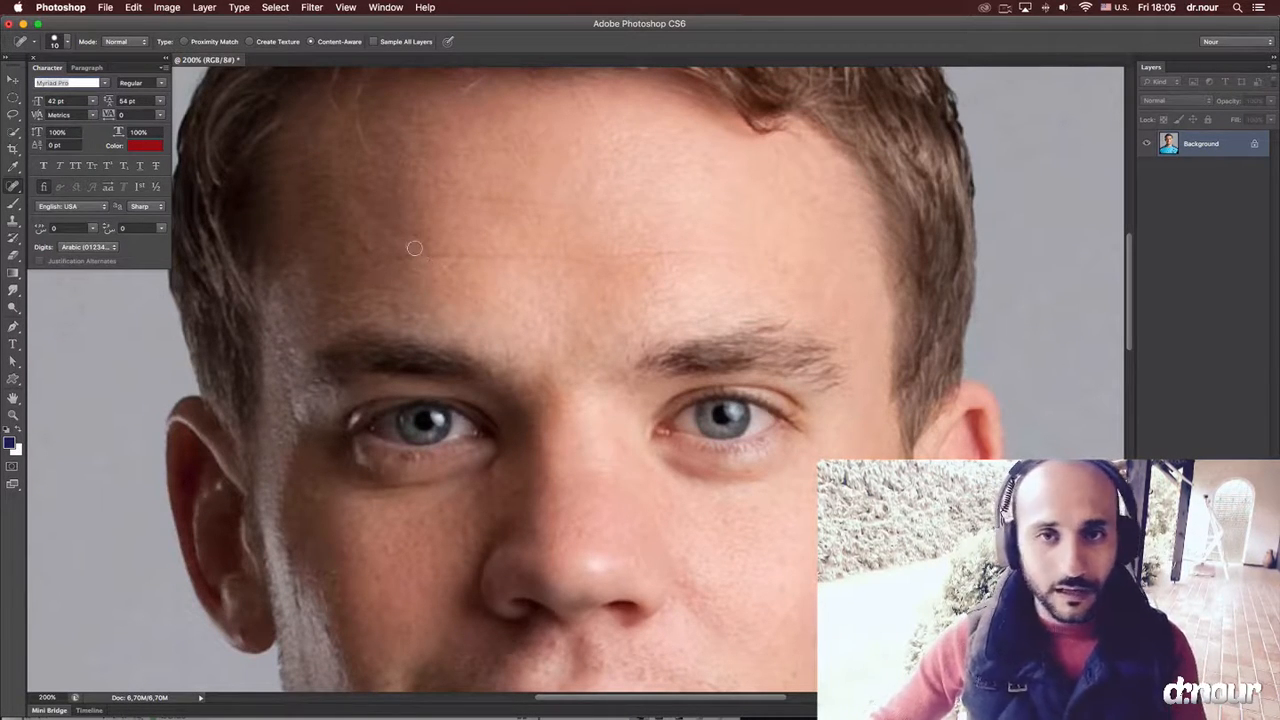
# Examine the forehead, cheeks, jaw and neck closely for remaining blemishes.
pyautogui.moveTo(551, 183); pyautogui.dragTo(580, 149)
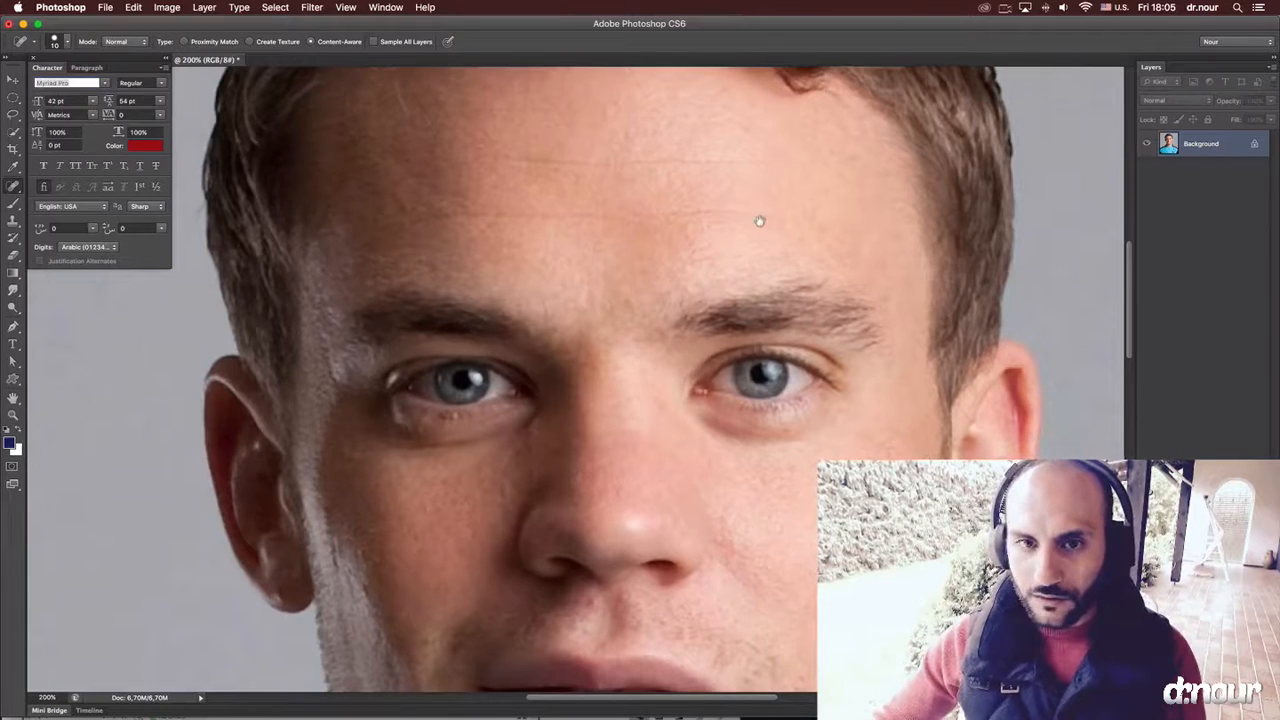
pyautogui.scroll(5, 757, 214)
pyautogui.hscroll(-4, 606, 371)
pyautogui.scroll(-6, 606, 371)
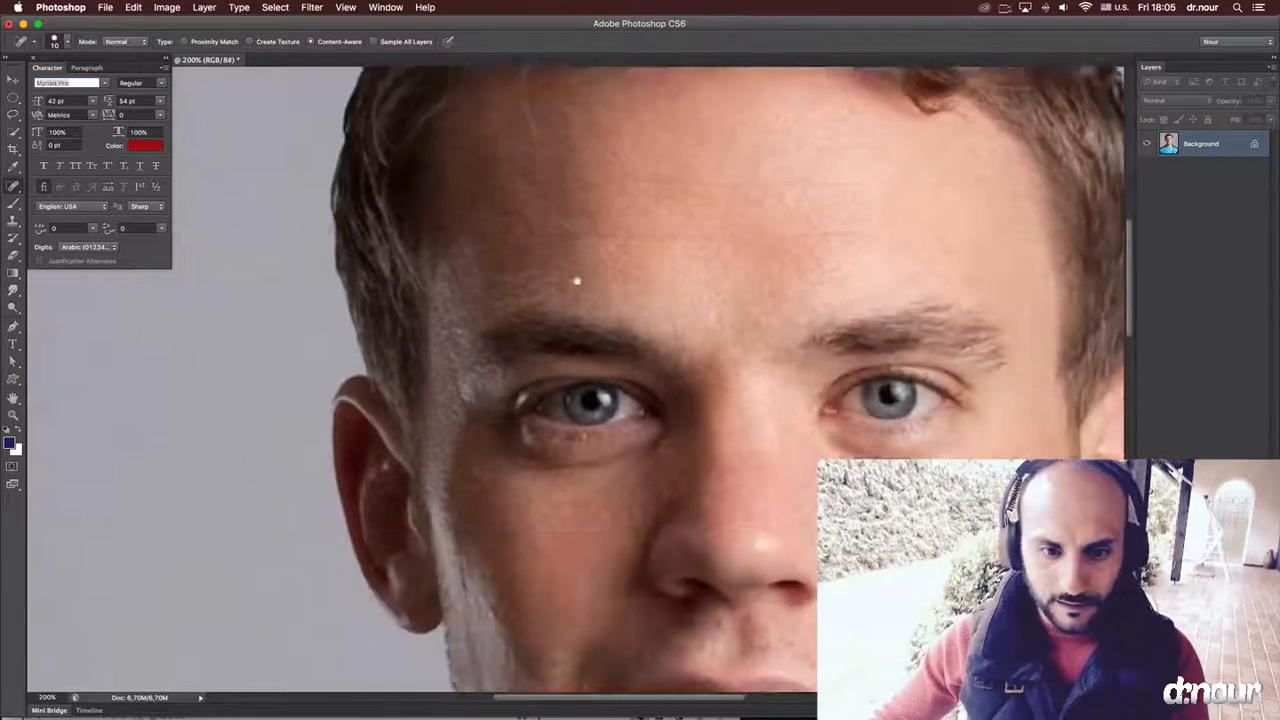
pyautogui.hscroll(1, 580, 277)
pyautogui.scroll(-5, 471, 351)
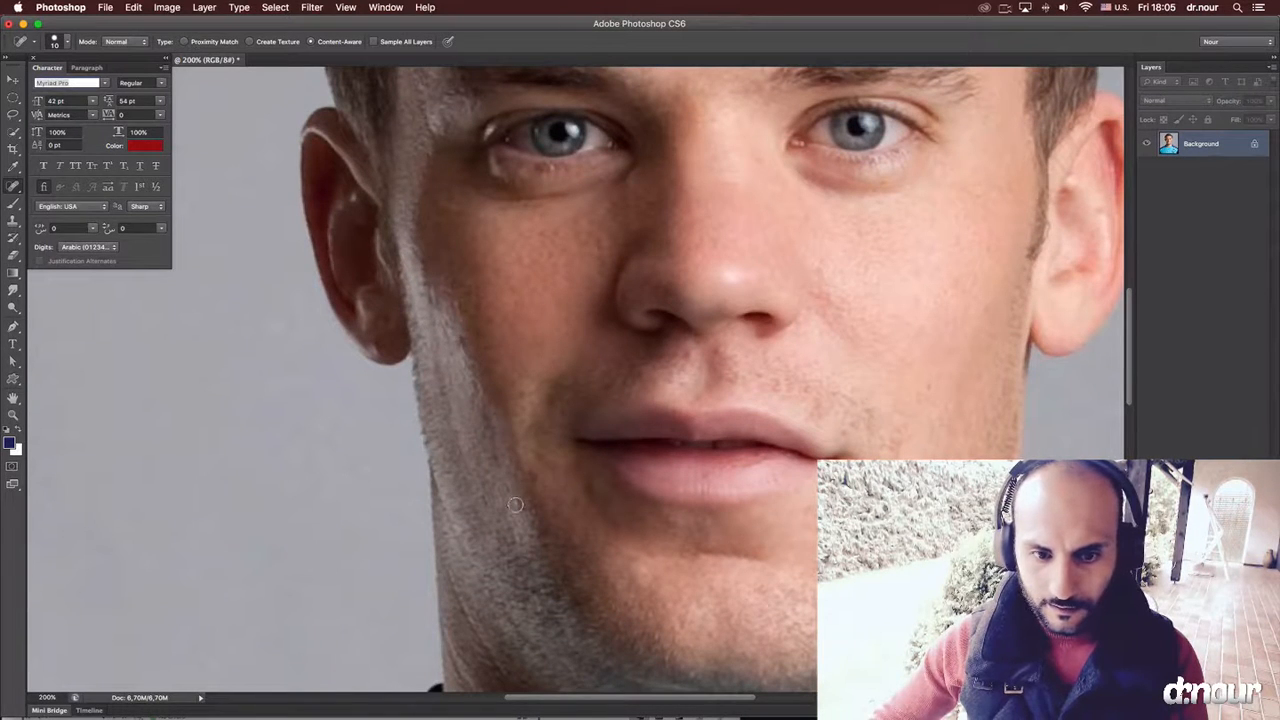
pyautogui.scroll(-7, 460, 380)
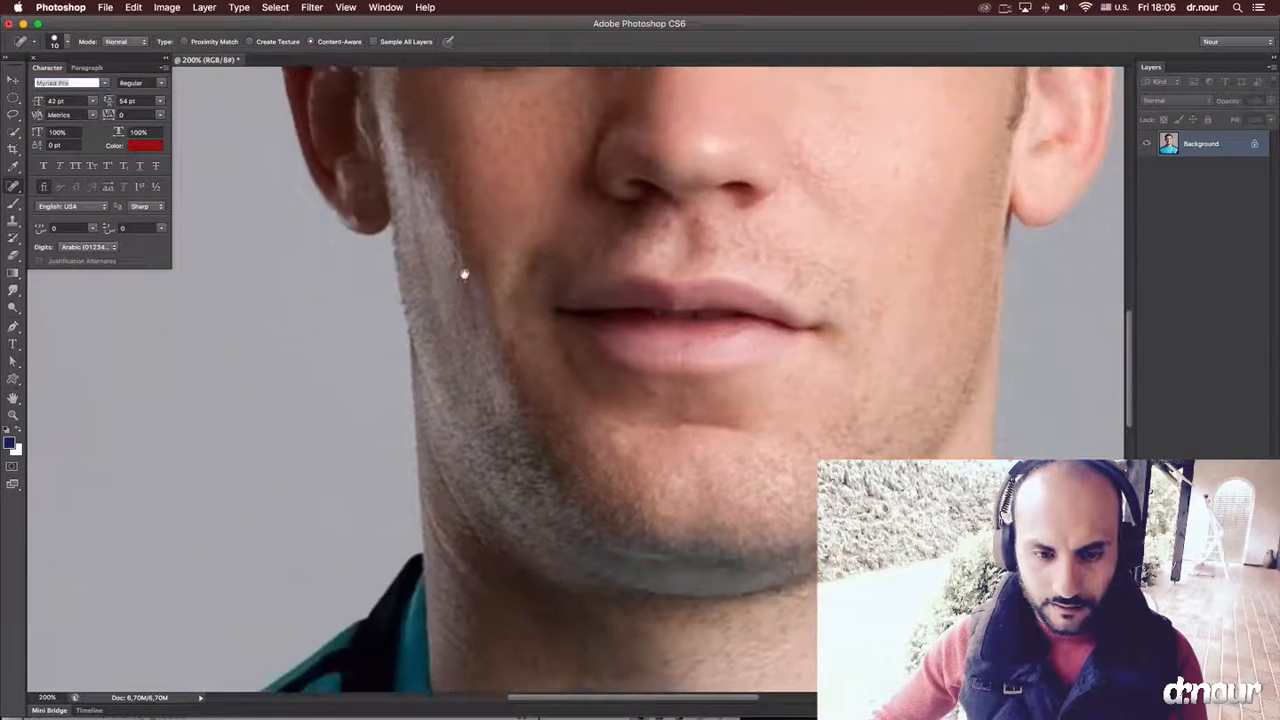
pyautogui.scroll(-8, 503, 370)
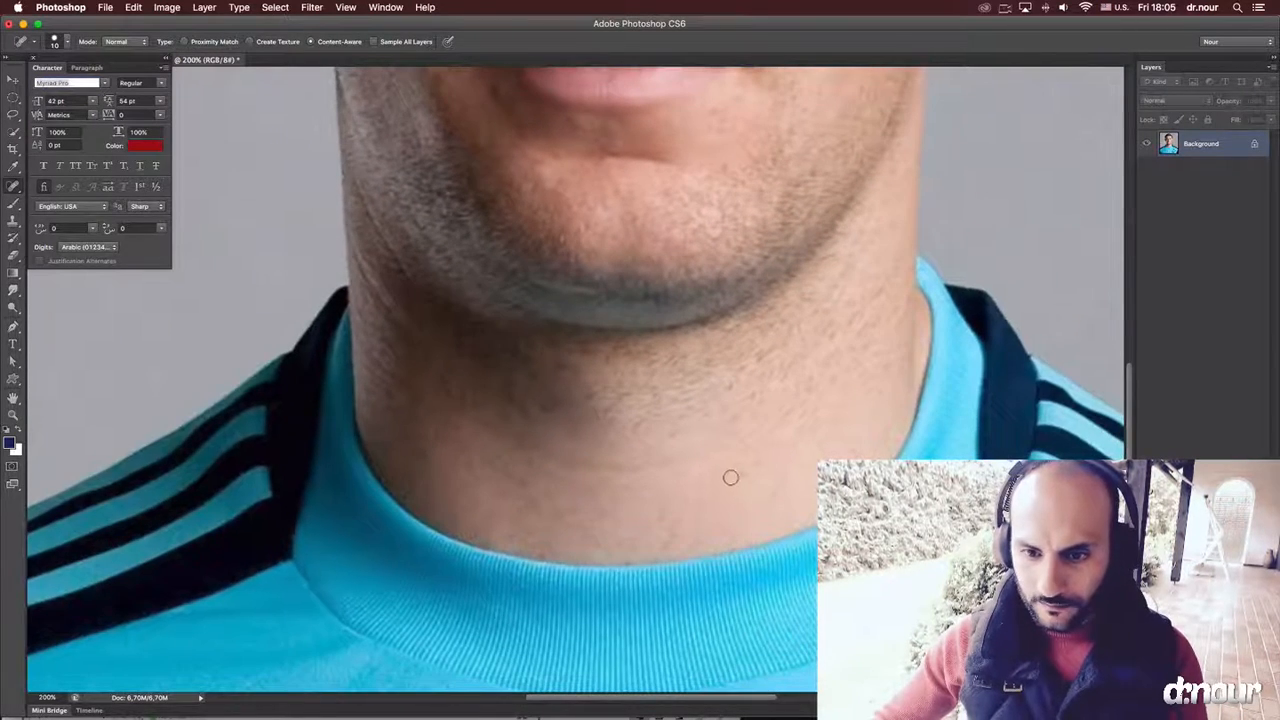
pyautogui.scroll(15, 735, 472)
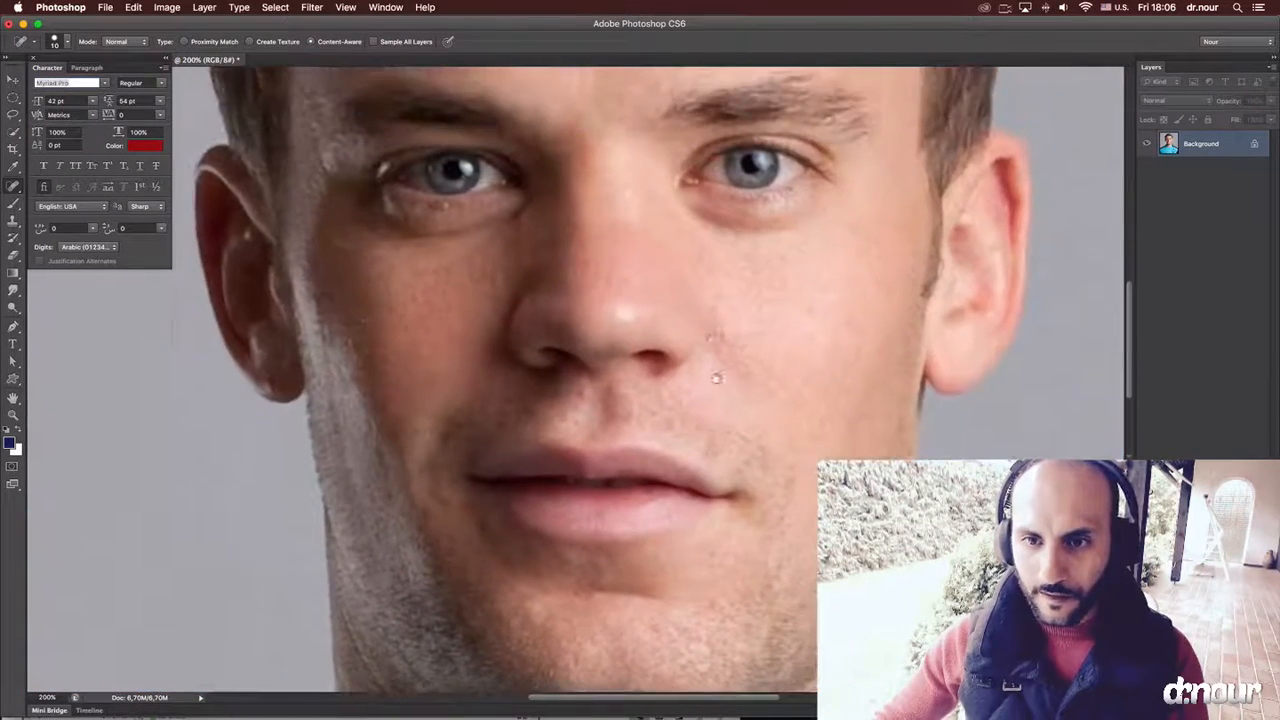
pyautogui.scroll(2, 716, 378)
pyautogui.press('super+minus')
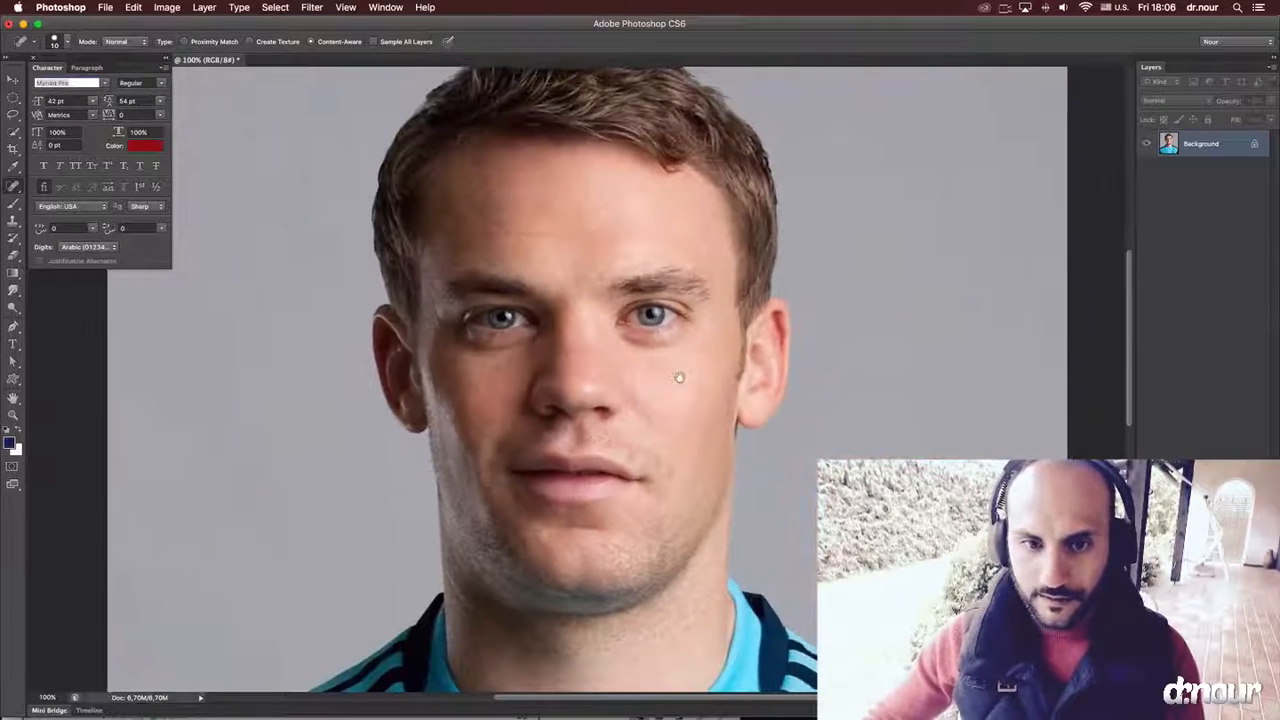
# Brighten the portrait with Levels by setting the white input level to 235.
pyautogui.press('super+l')
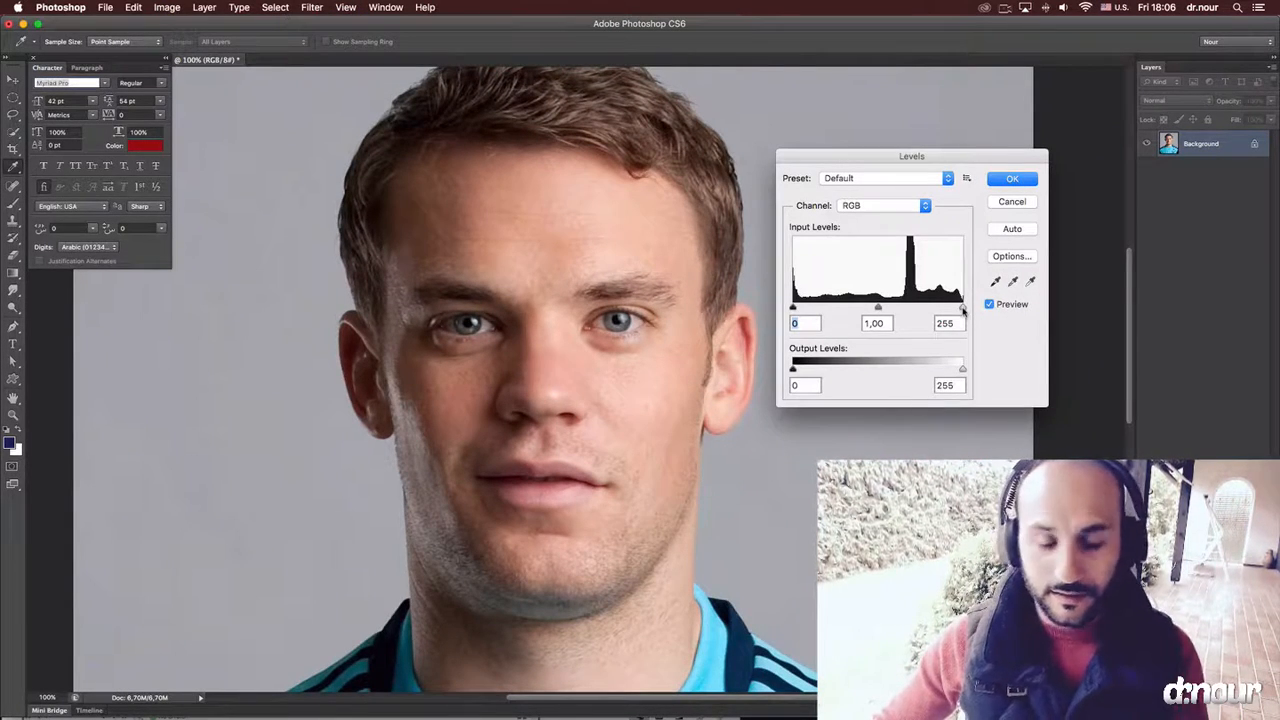
pyautogui.moveTo(963, 311); pyautogui.dragTo(953, 312)
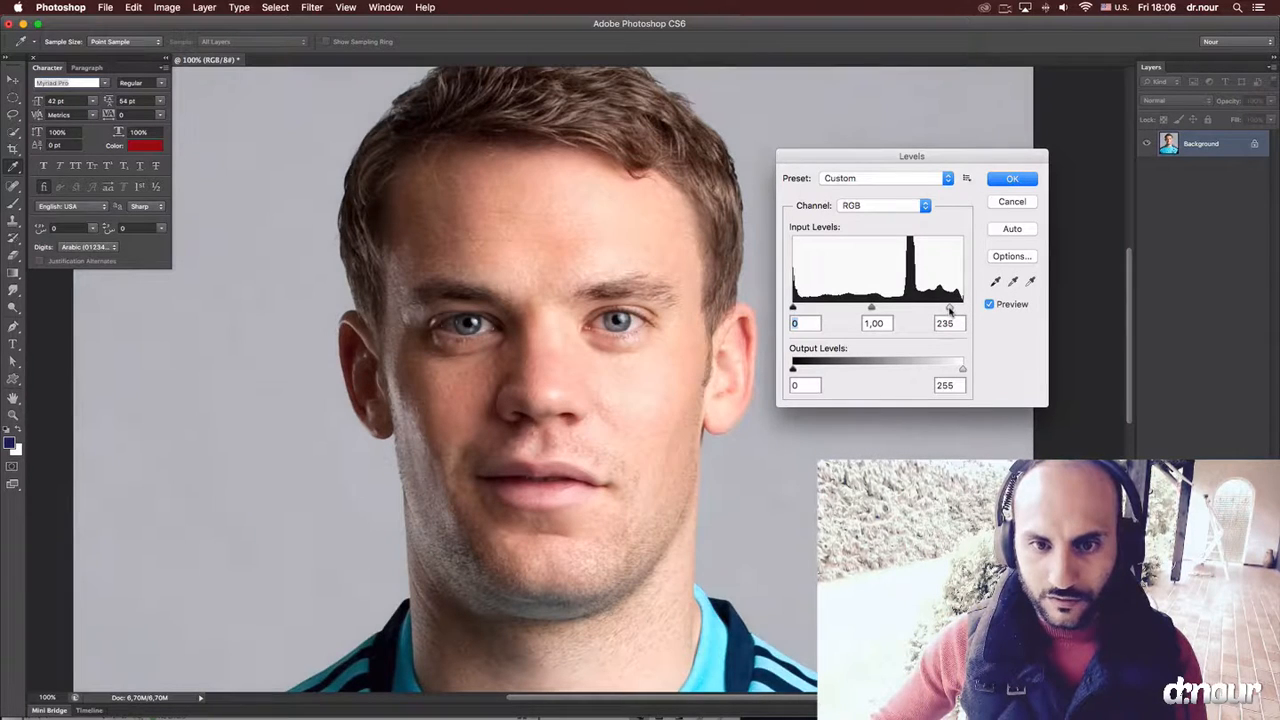
pyautogui.click(1001, 183)
pyautogui.press('super+m')
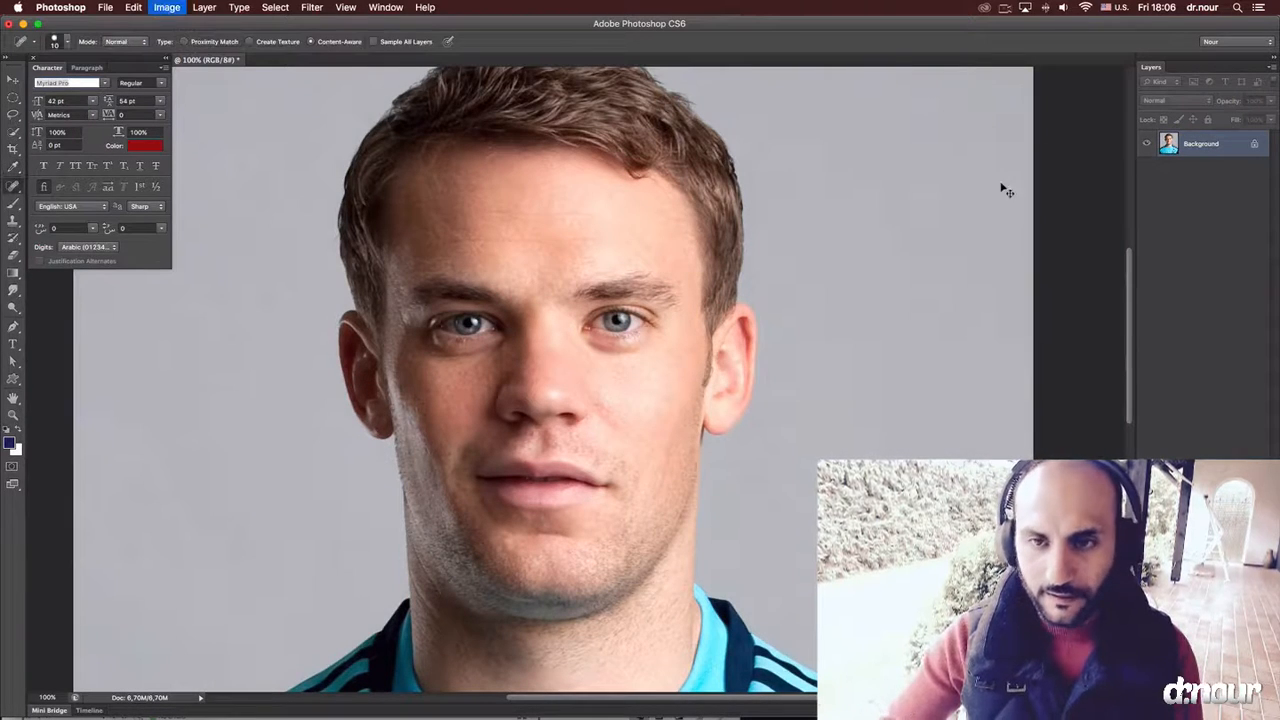
pyautogui.moveTo(848, 187); pyautogui.dragTo(926, 131)
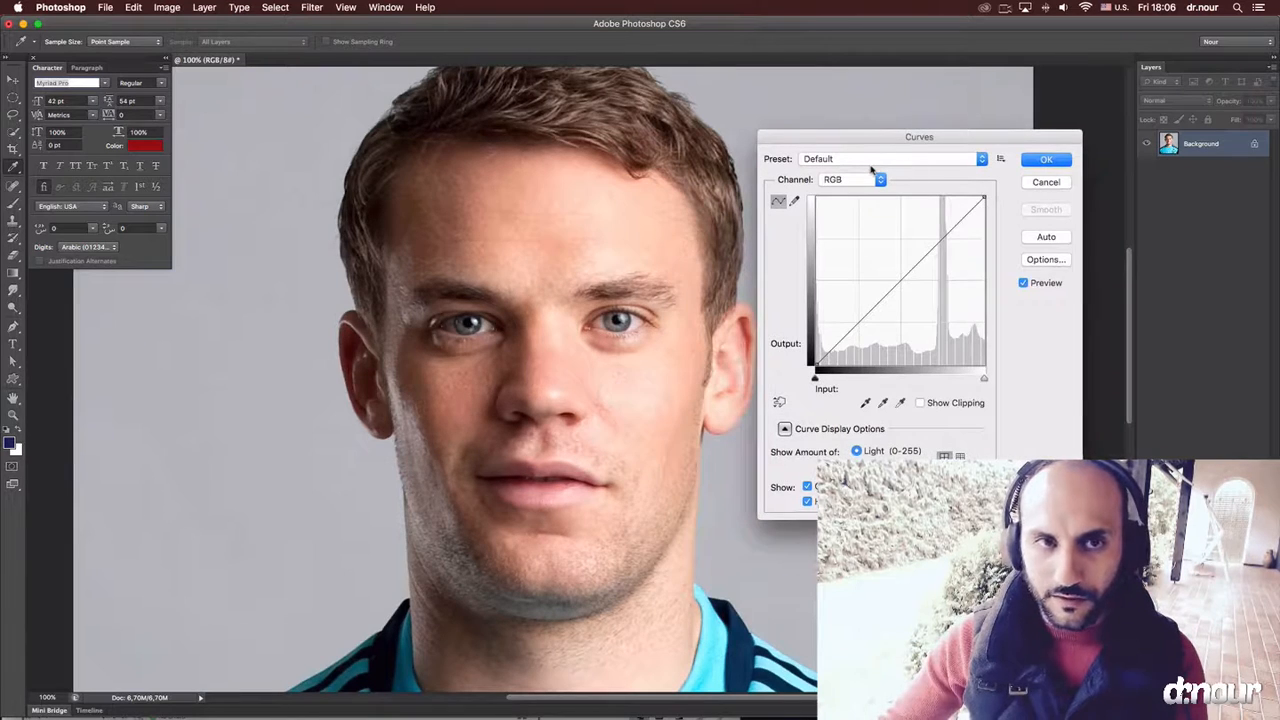
pyautogui.press('Escape')
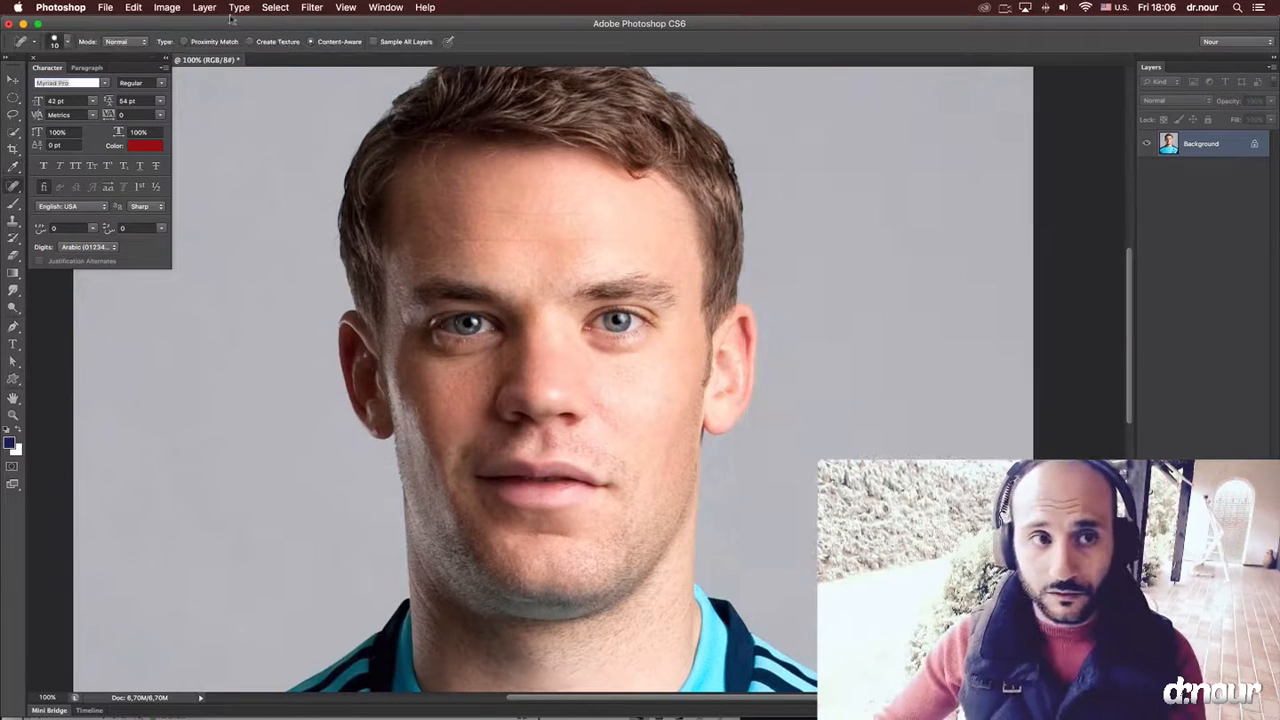
# Lift the portrait's midtones with Curves, mapping input 134 to output 147 on the RGB channel.
pyautogui.click(170, 7)
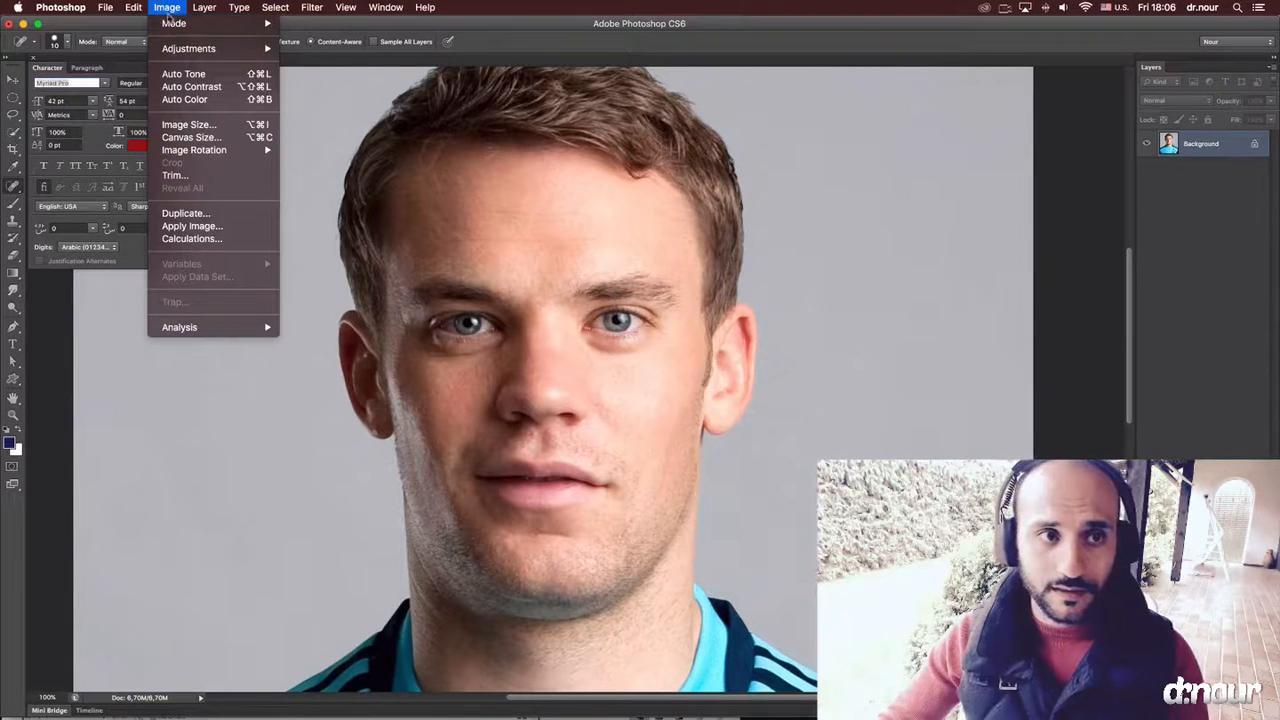
pyautogui.moveTo(180, 52)
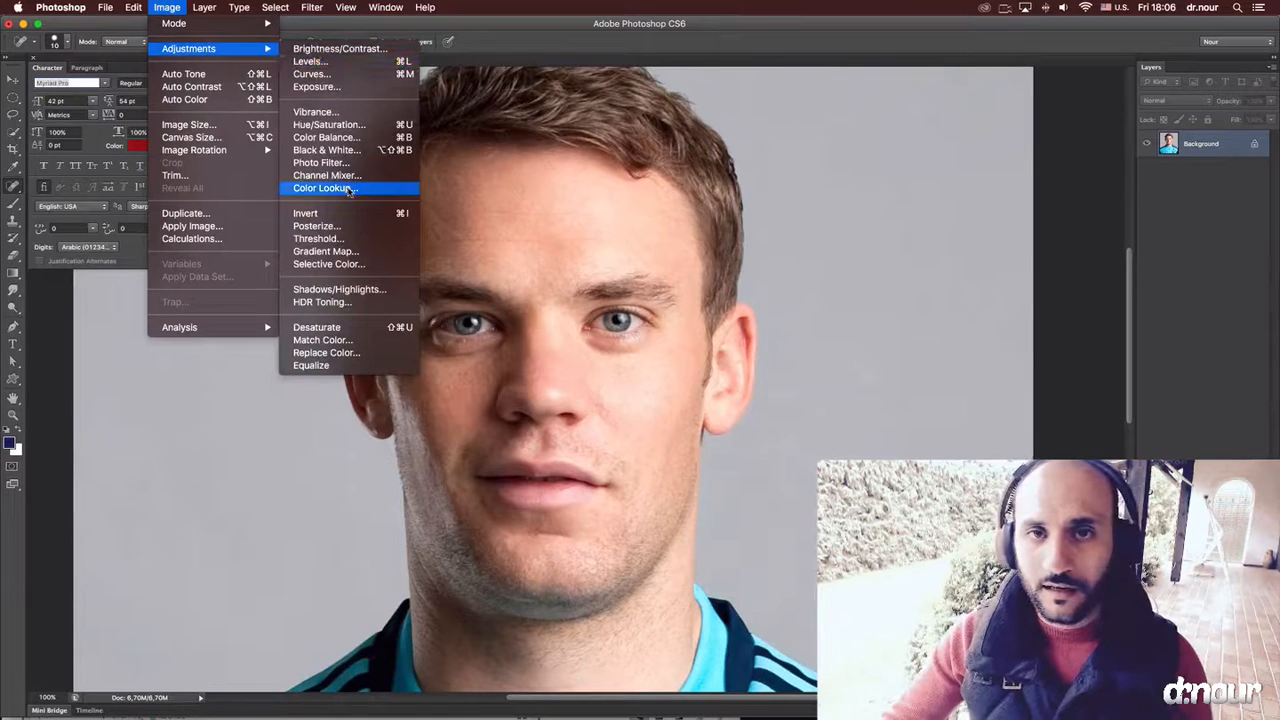
pyautogui.click(390, 74)
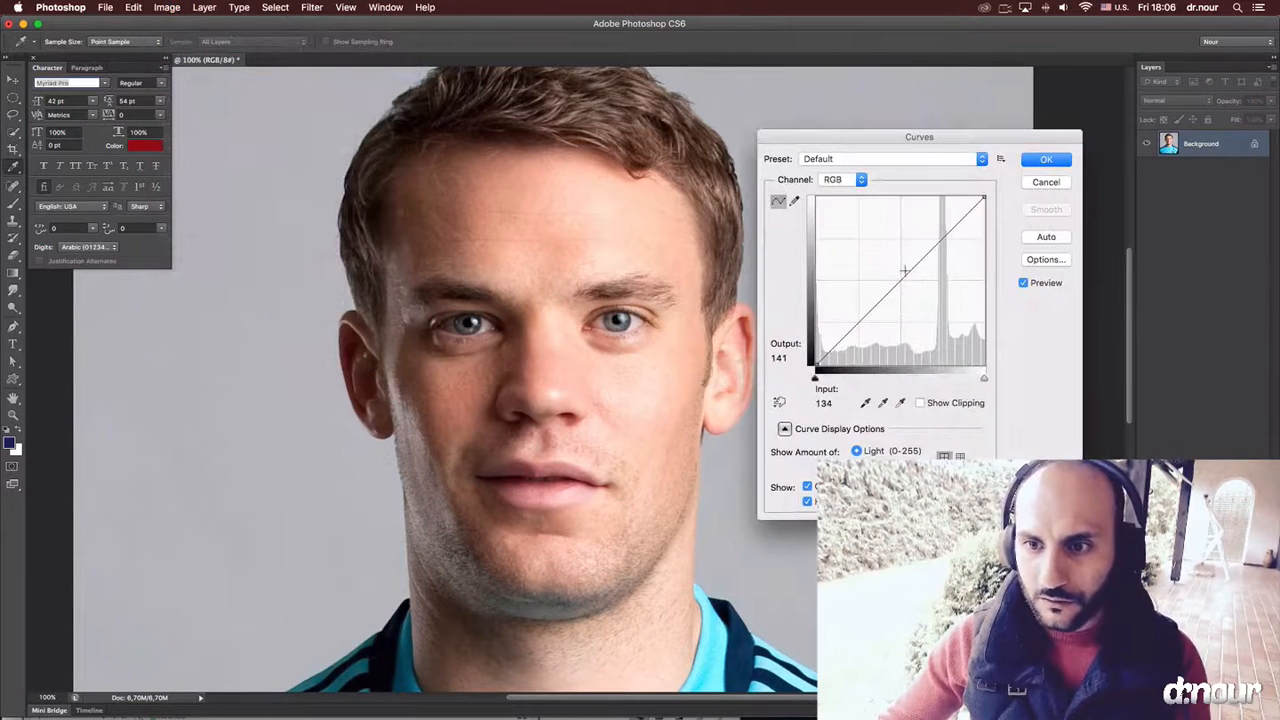
pyautogui.moveTo(903, 270); pyautogui.dragTo(905, 268)
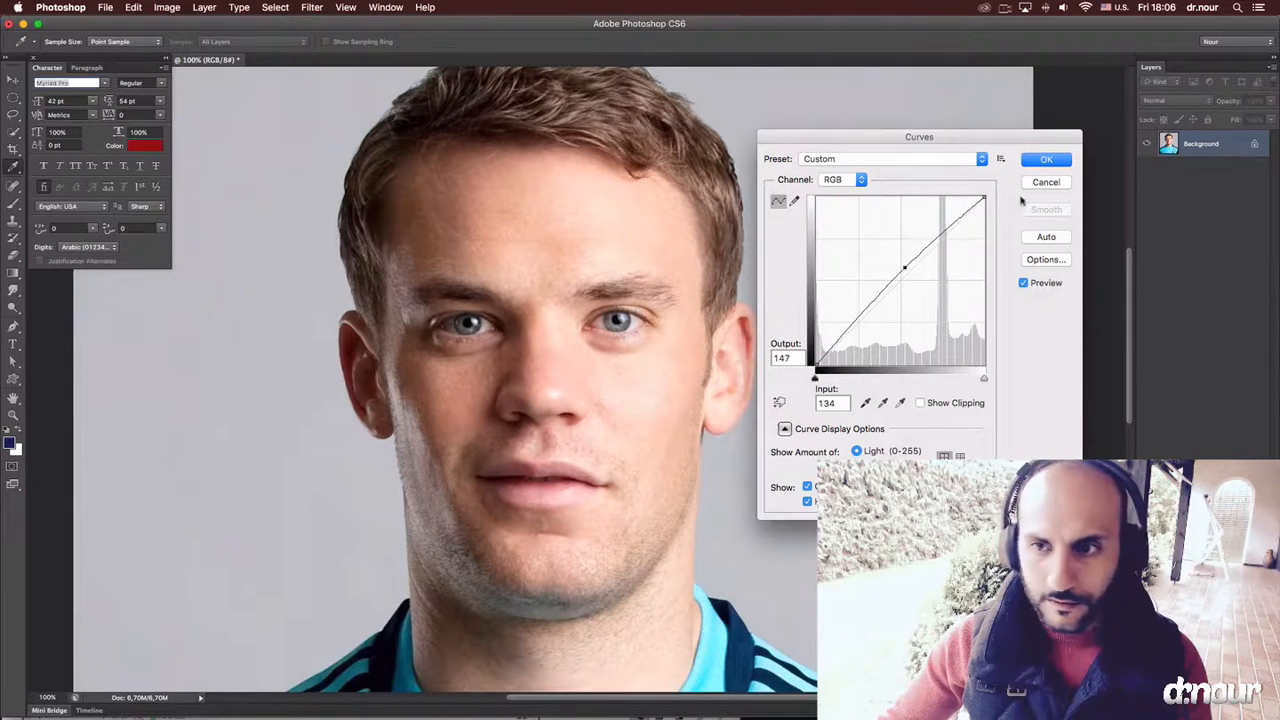
pyautogui.click(1046, 162)
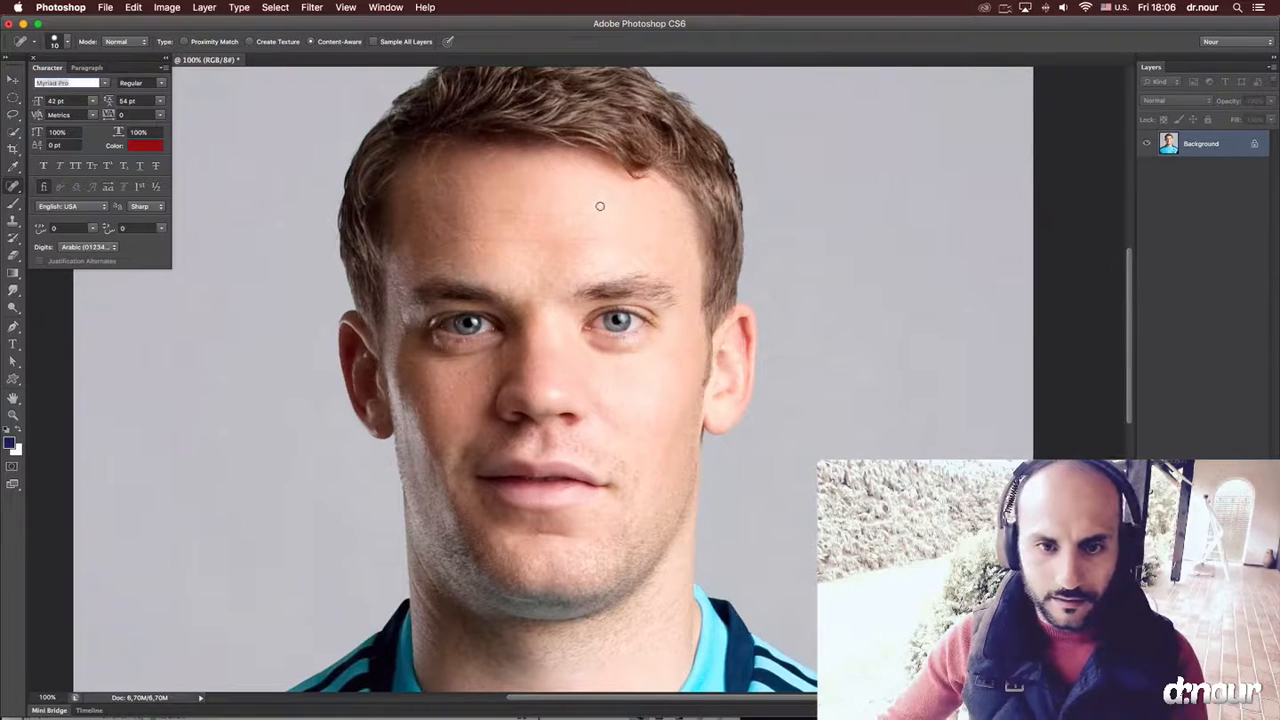
# Open the Shadows/Highlights adjustment and compare the portrait with and without the 35% shadow correction.
pyautogui.click(164, 7)
pyautogui.press('super+minus')
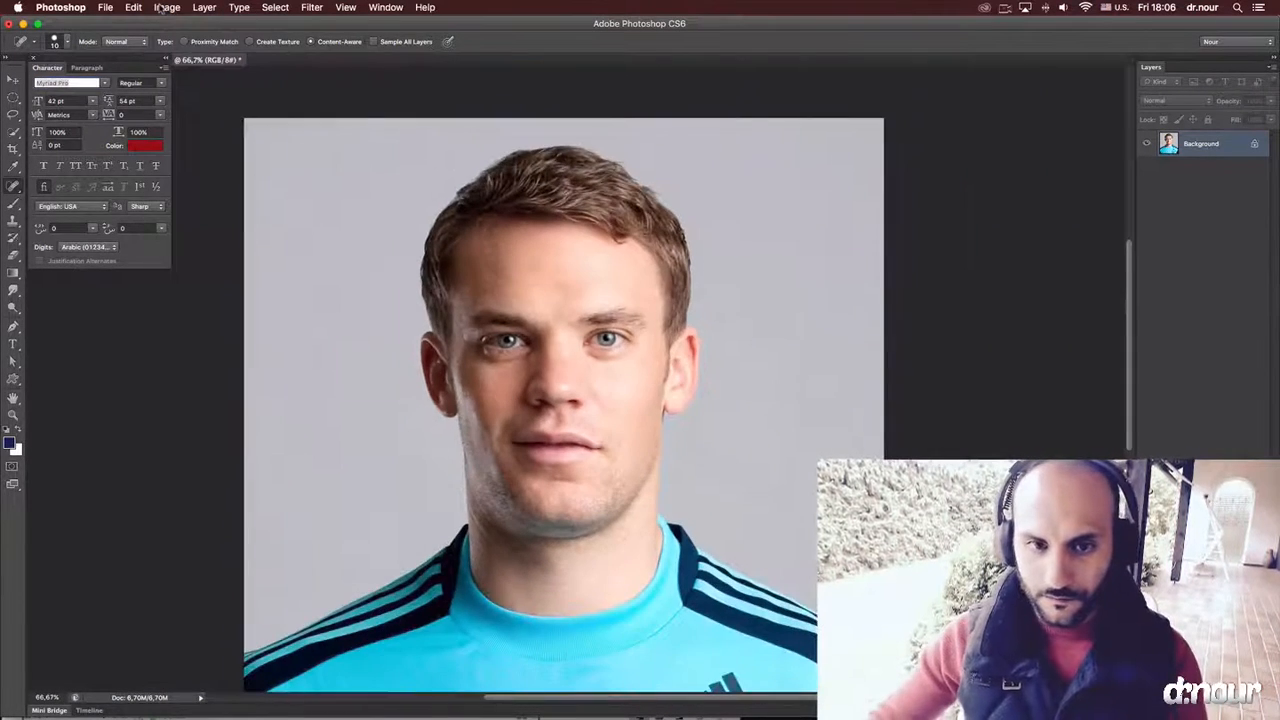
pyautogui.scroll(-3, 452, 265)
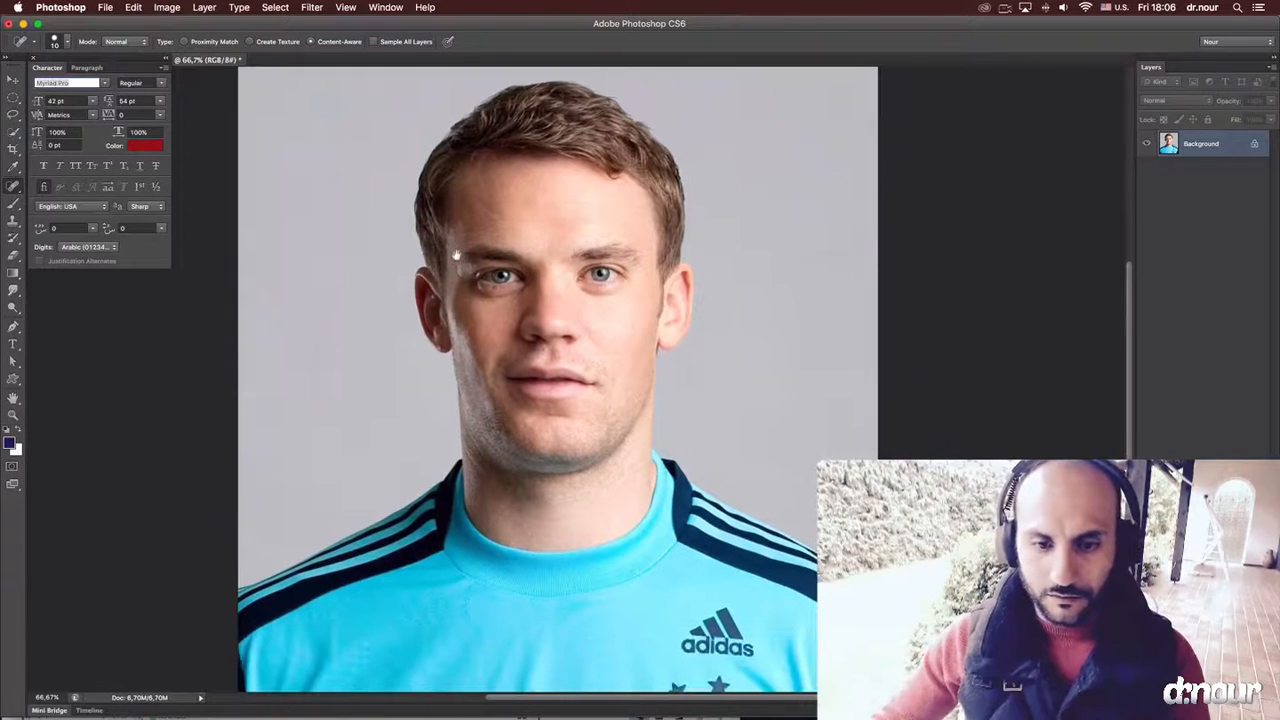
pyautogui.click(166, 7)
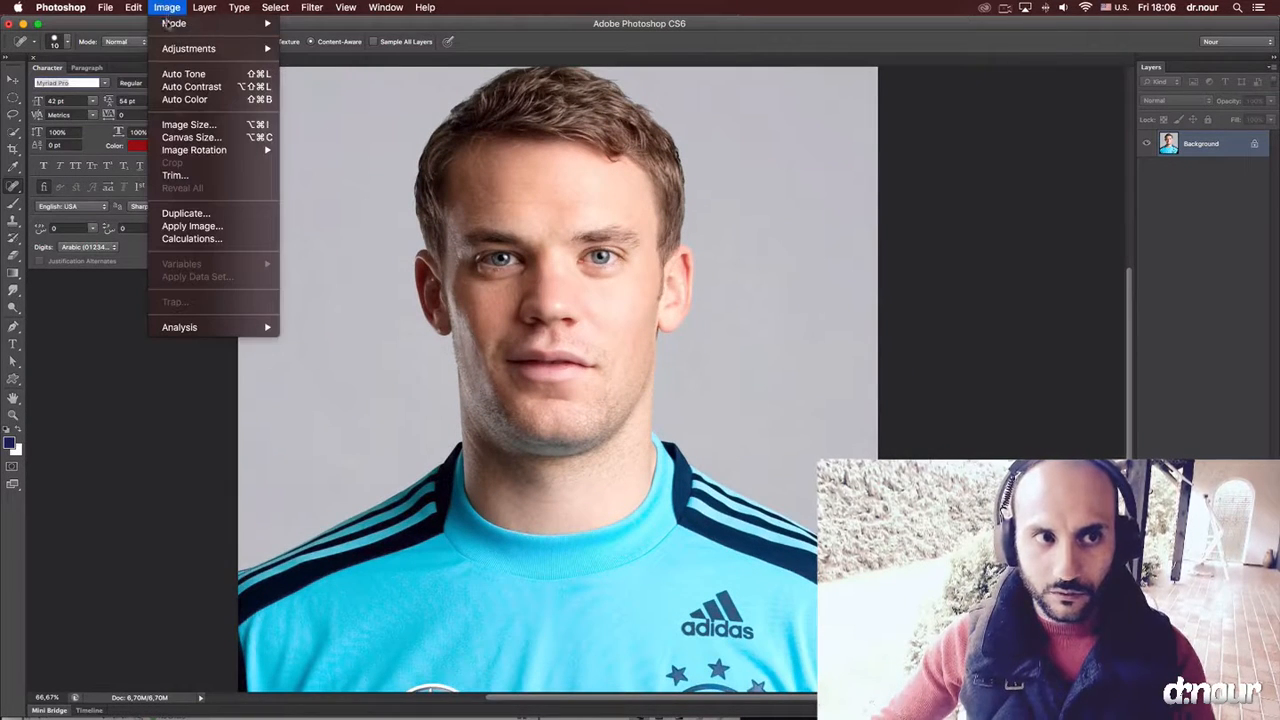
pyautogui.moveTo(190, 48)
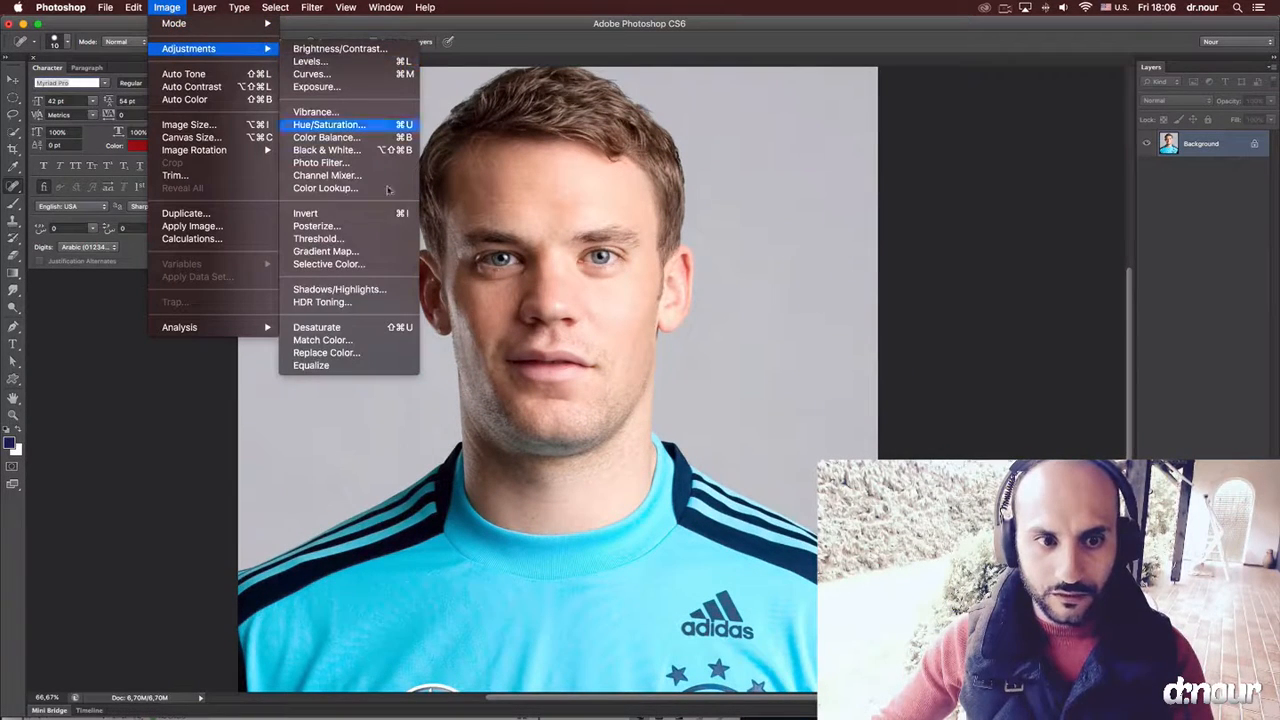
pyautogui.click(388, 291)
pyautogui.moveTo(817, 254); pyautogui.dragTo(797, 181)
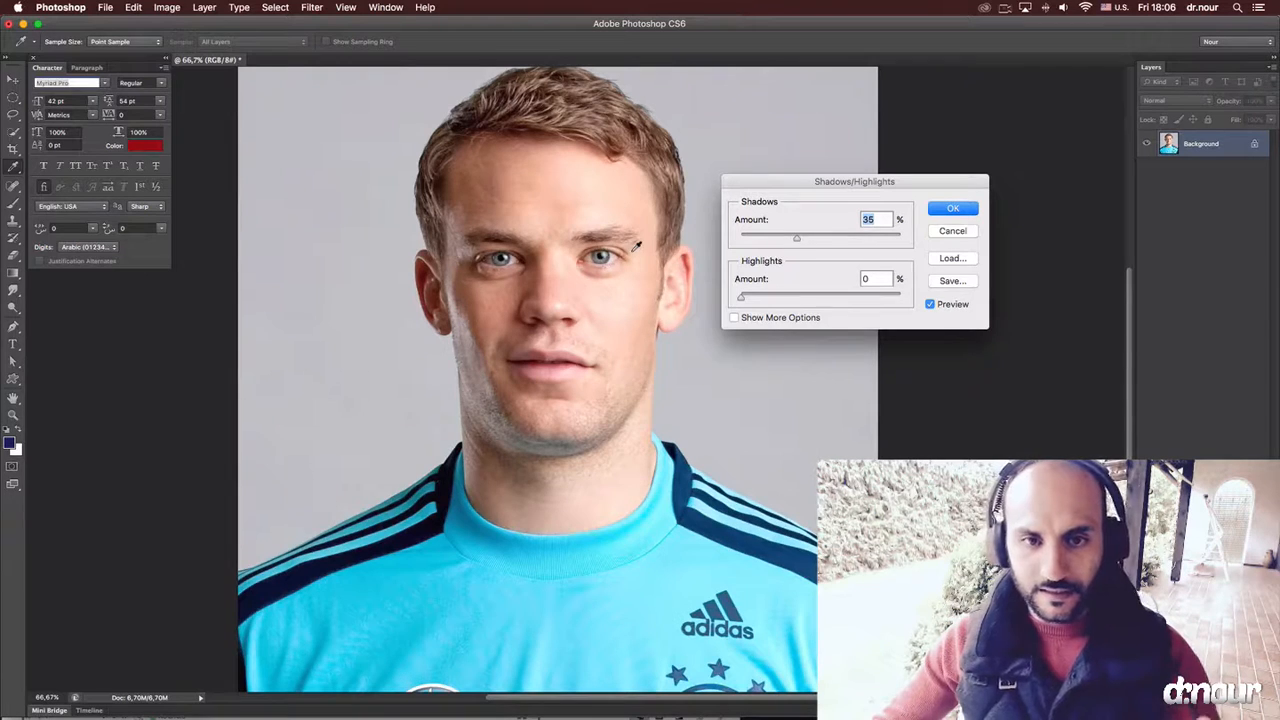
pyautogui.click(950, 309)
pyautogui.click(950, 309)
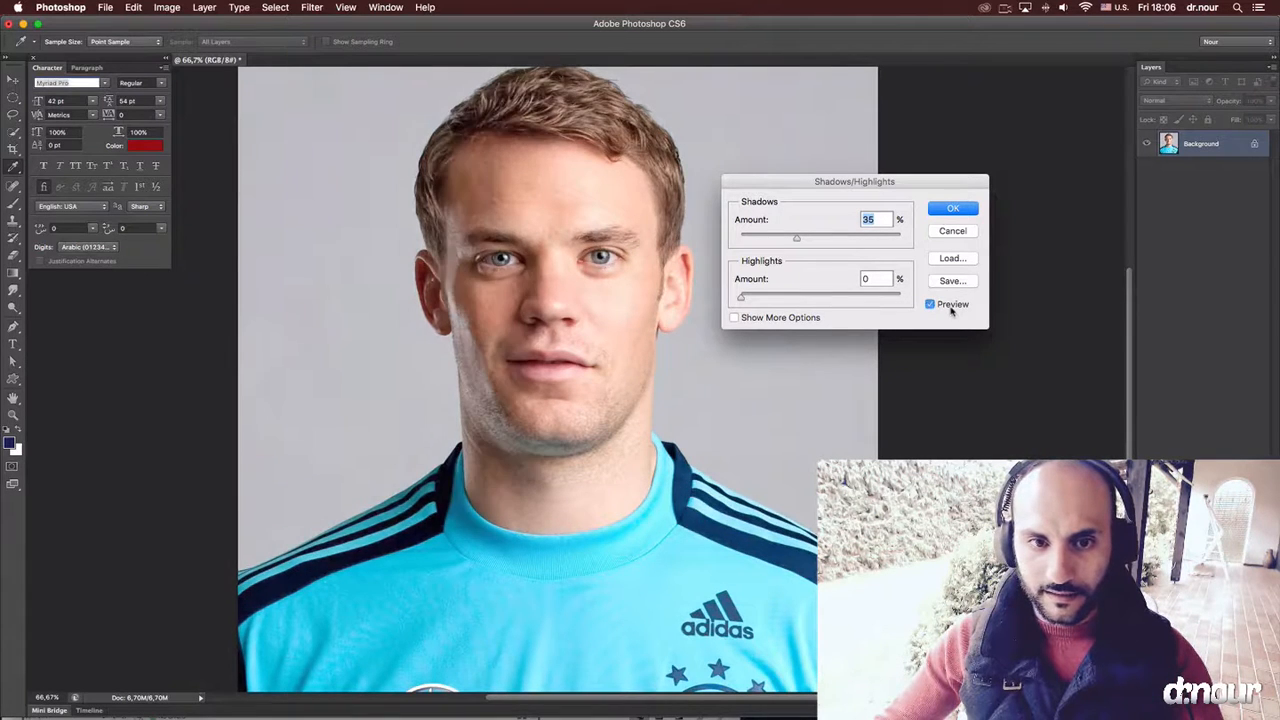
pyautogui.click(950, 309)
pyautogui.click(950, 309)
pyautogui.click(951, 310)
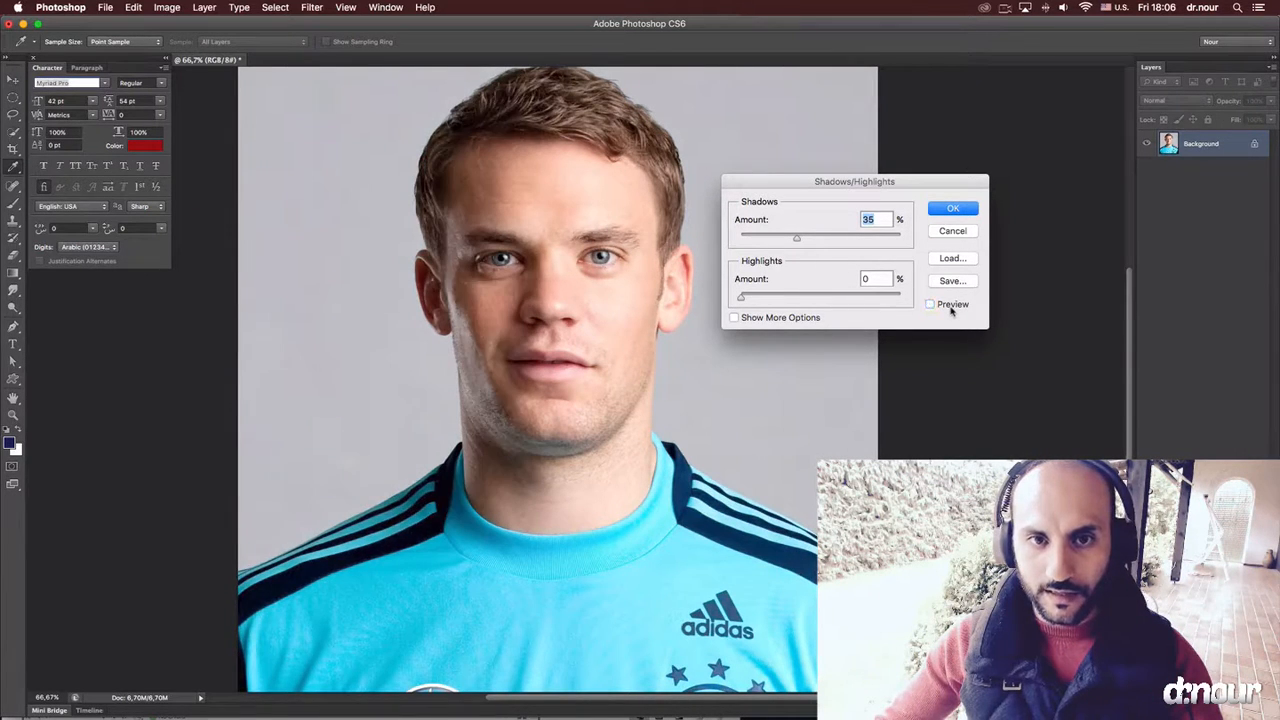
pyautogui.click(951, 310)
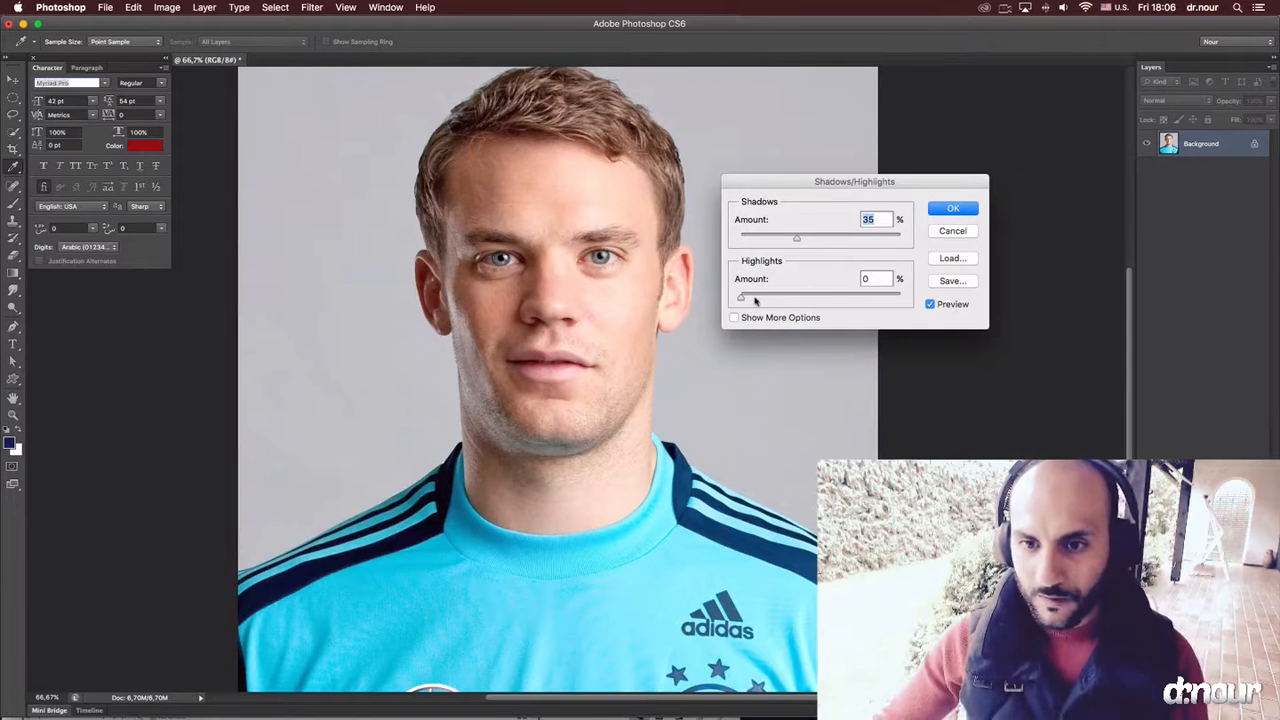
# Try strong Highlights amounts of 69% and 100% in the Shadows/Highlights adjustment.
pyautogui.moveTo(741, 298); pyautogui.dragTo(837, 299)
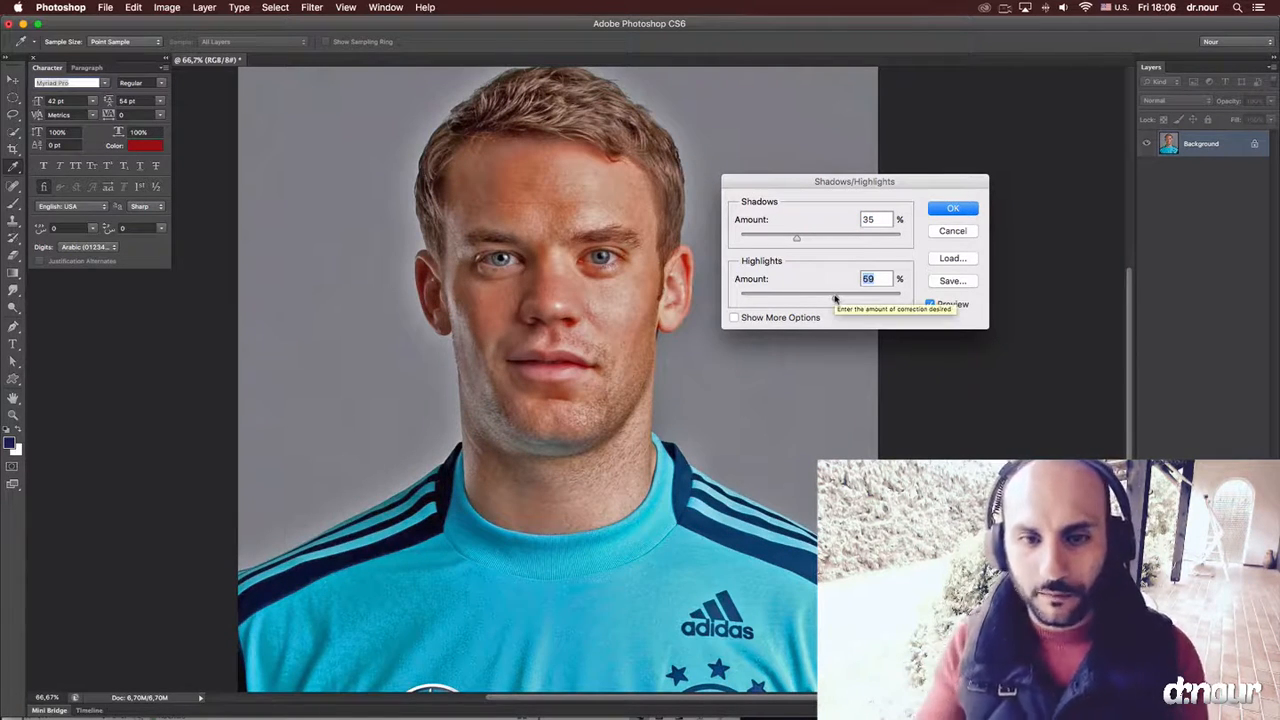
pyautogui.moveTo(835, 299); pyautogui.dragTo(927, 296)
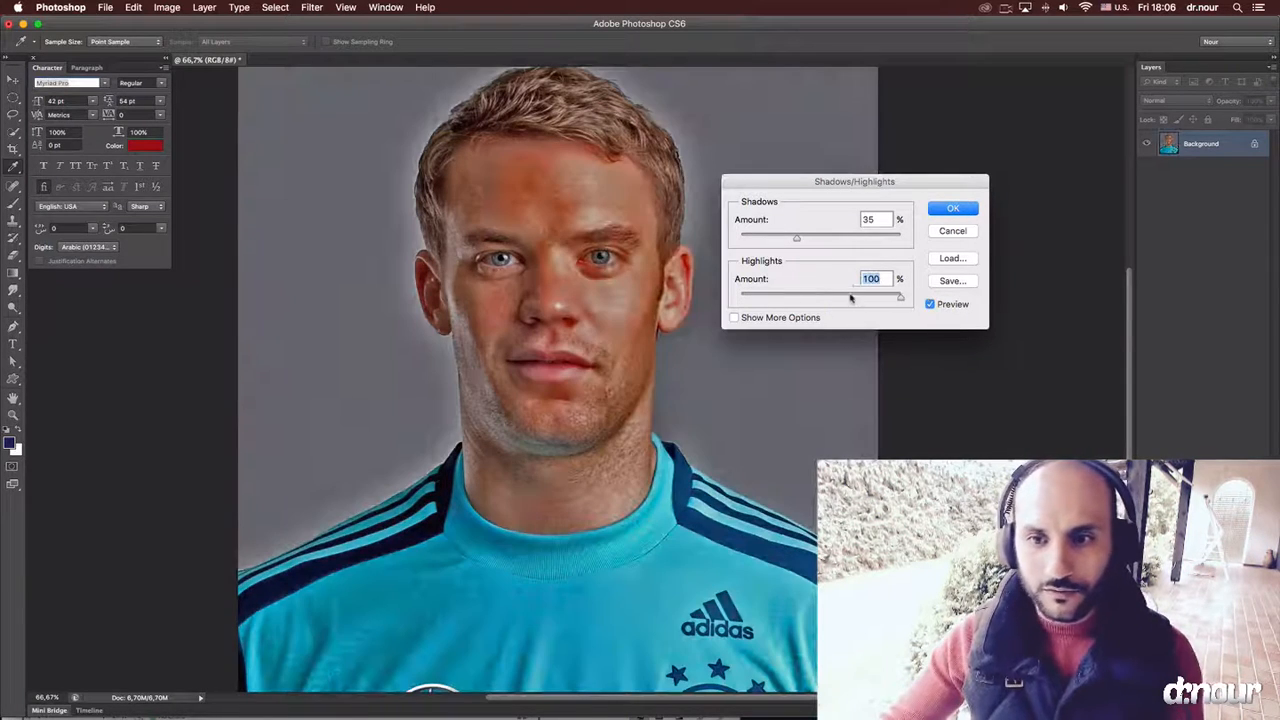
pyautogui.write('0')
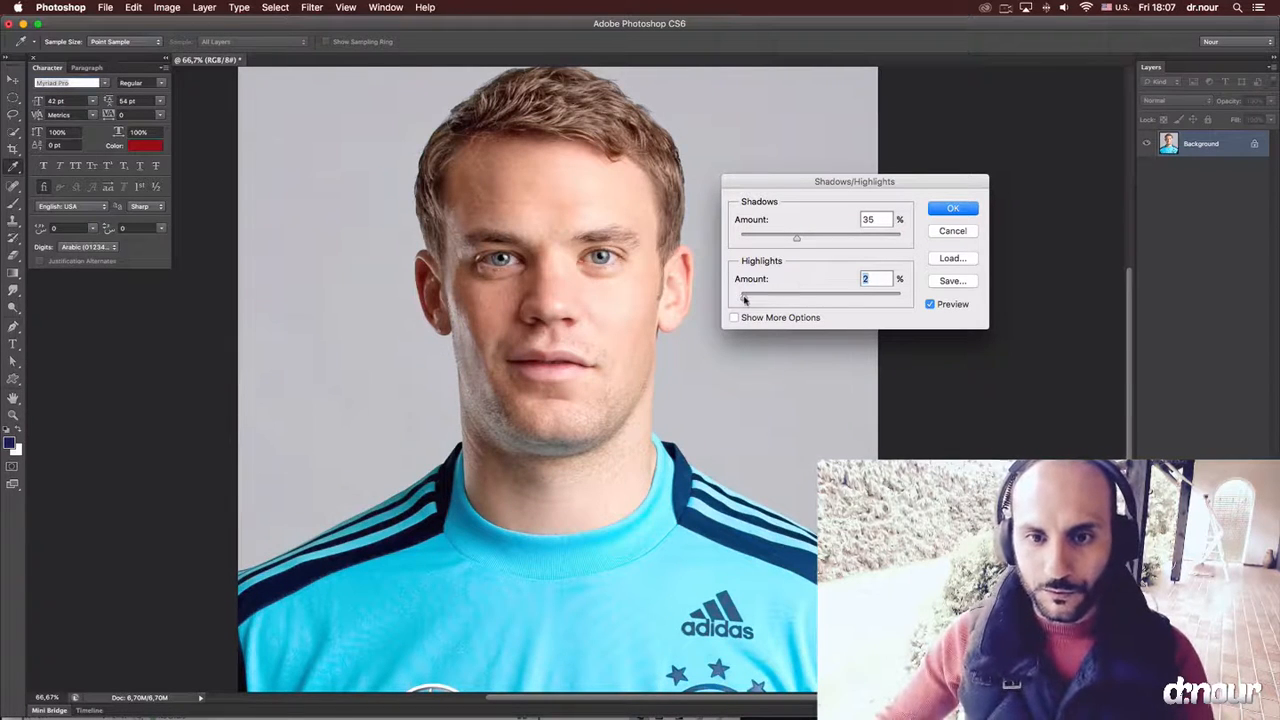
# Set Highlights to 4% and Shadows to 53%, compare with the original, and apply the Shadows/Highlights adjustment.
pyautogui.moveTo(744, 299); pyautogui.dragTo(746, 300)
pyautogui.moveTo(802, 245); pyautogui.dragTo(825, 240)
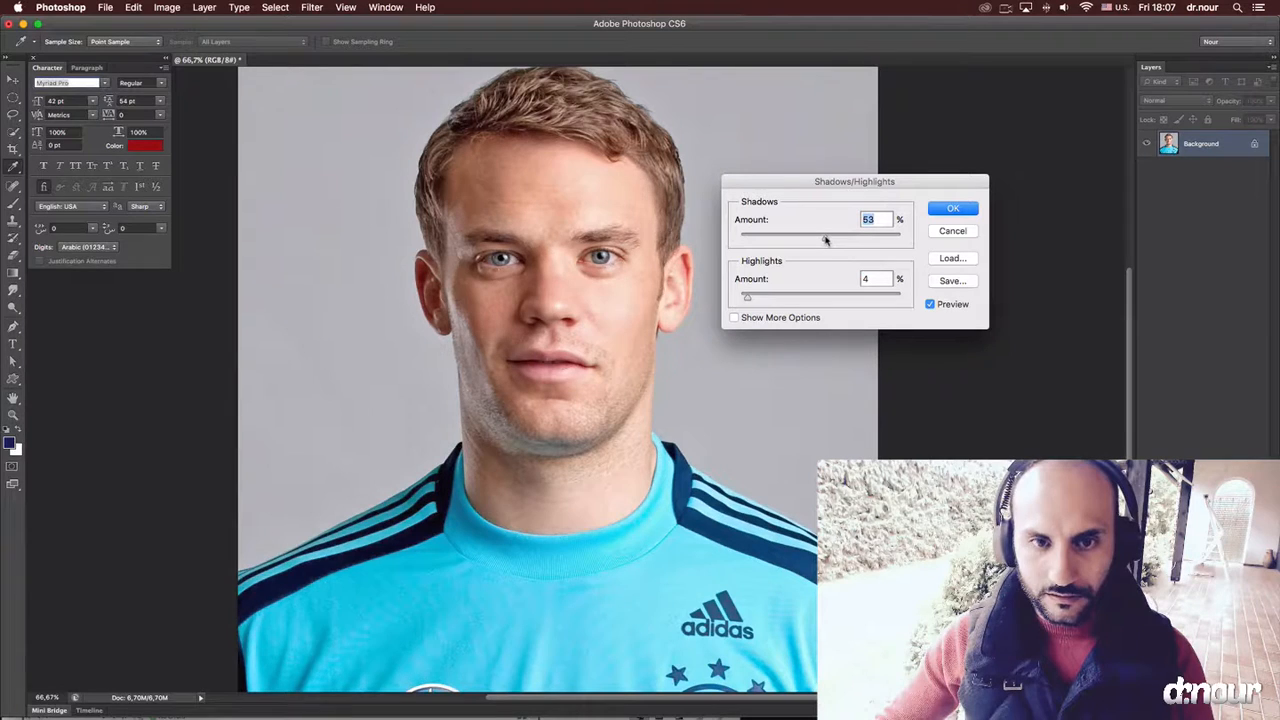
pyautogui.click(930, 304)
pyautogui.click(930, 304)
pyautogui.click(929, 305)
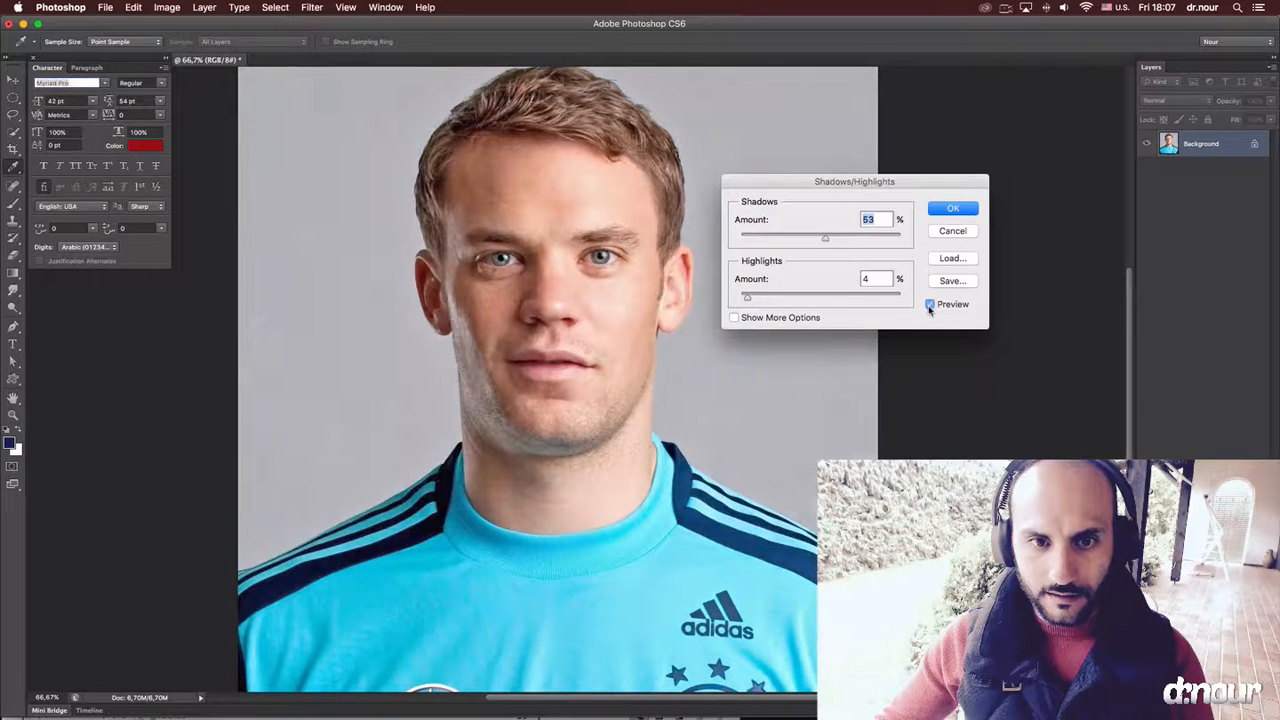
pyautogui.click(938, 211)
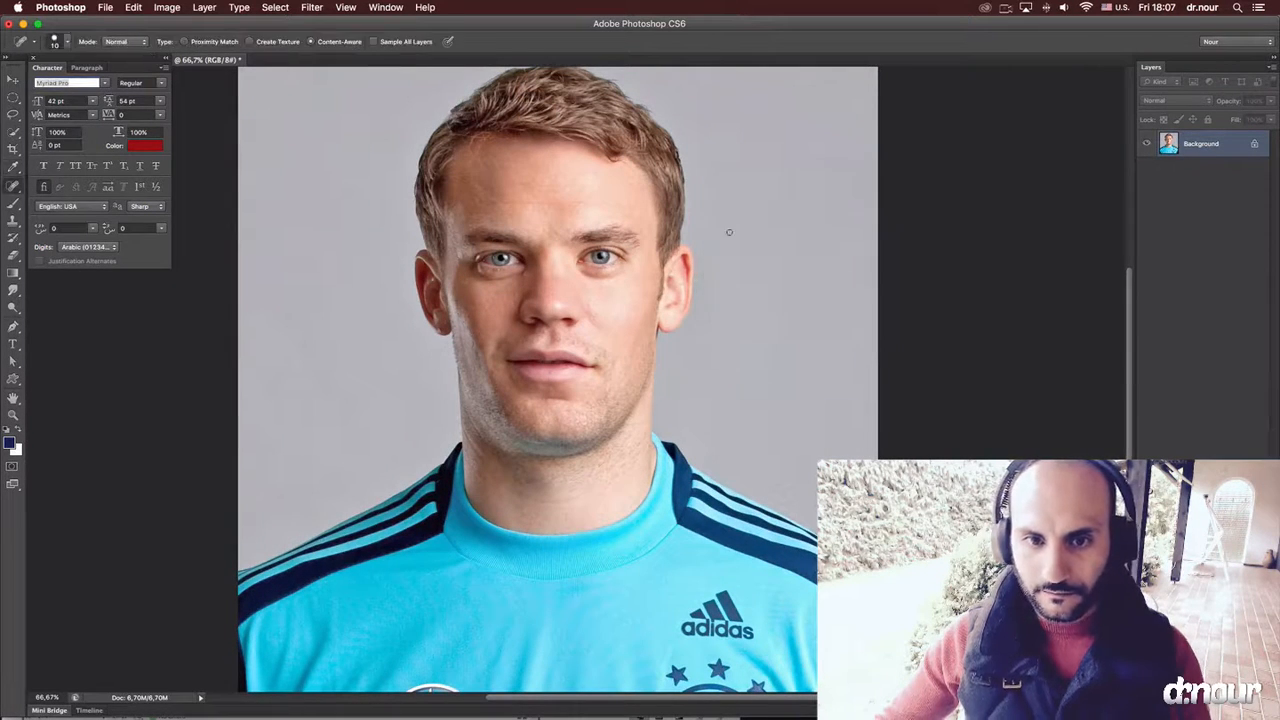
# Increase the portrait's contrast with Levels, setting the black input level to 20 and the white input level to 250.
pyautogui.press('super+l')
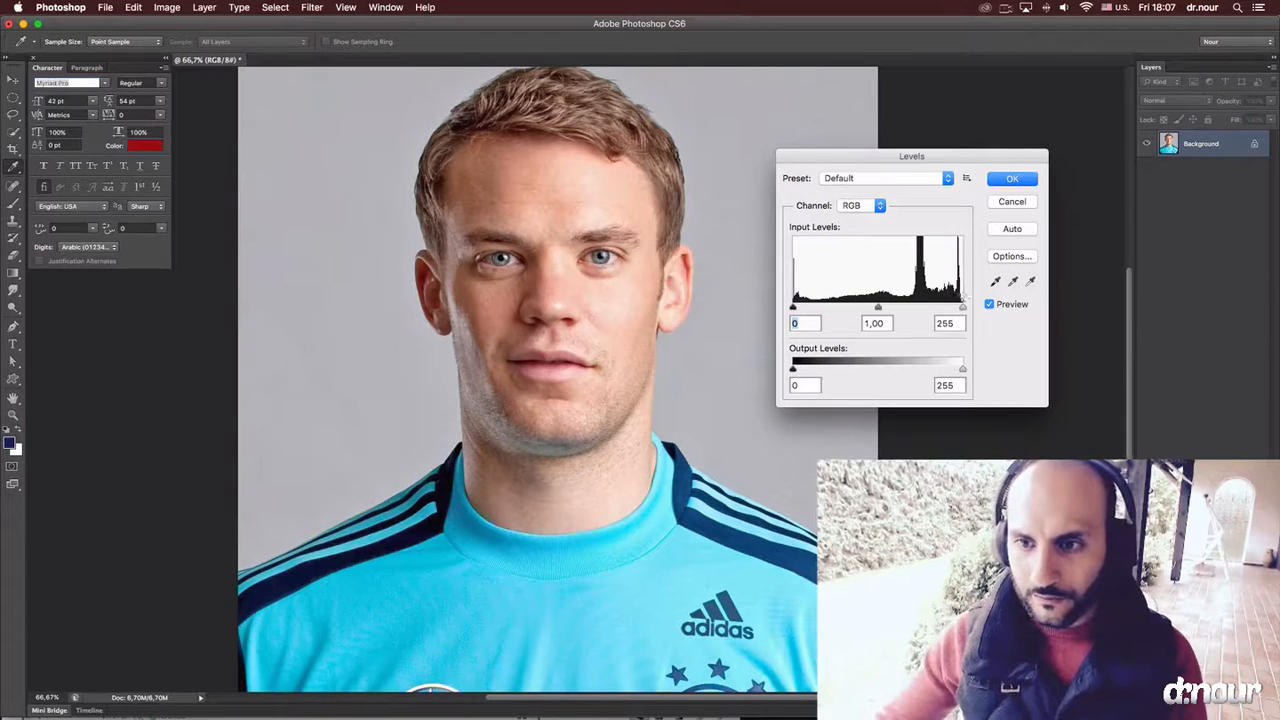
pyautogui.moveTo(964, 309); pyautogui.dragTo(961, 310)
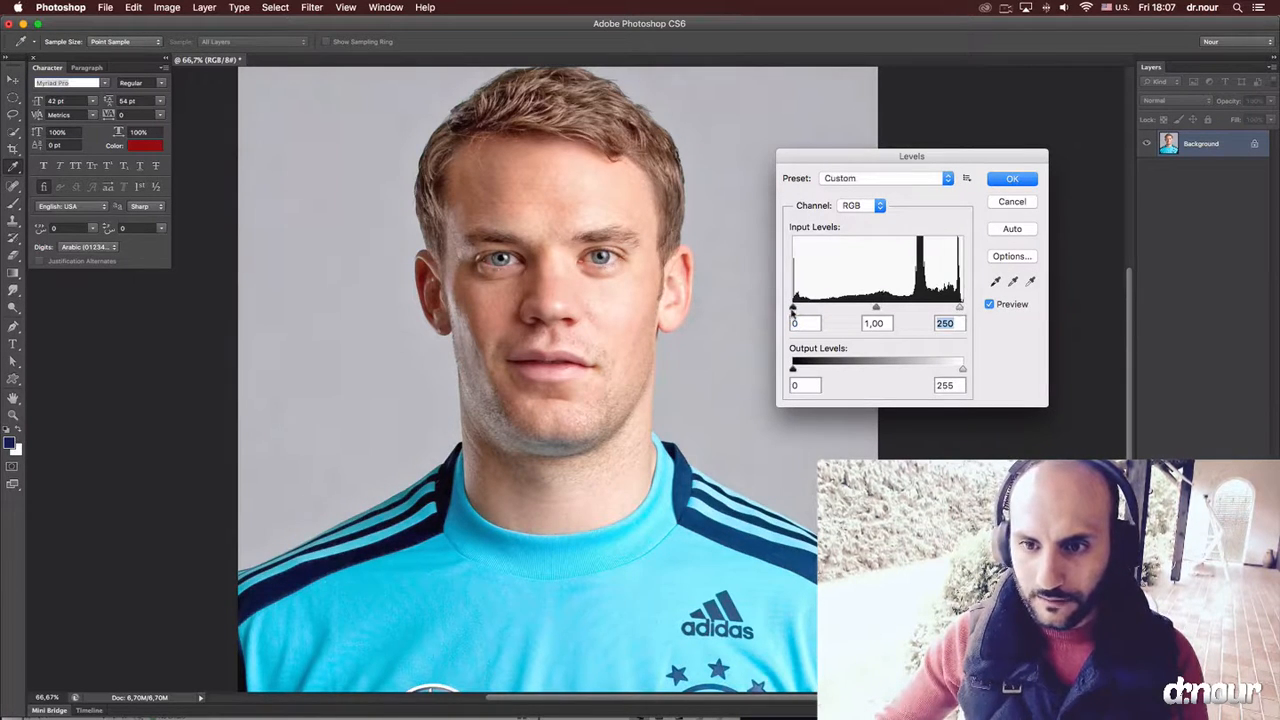
pyautogui.moveTo(793, 309); pyautogui.dragTo(806, 310)
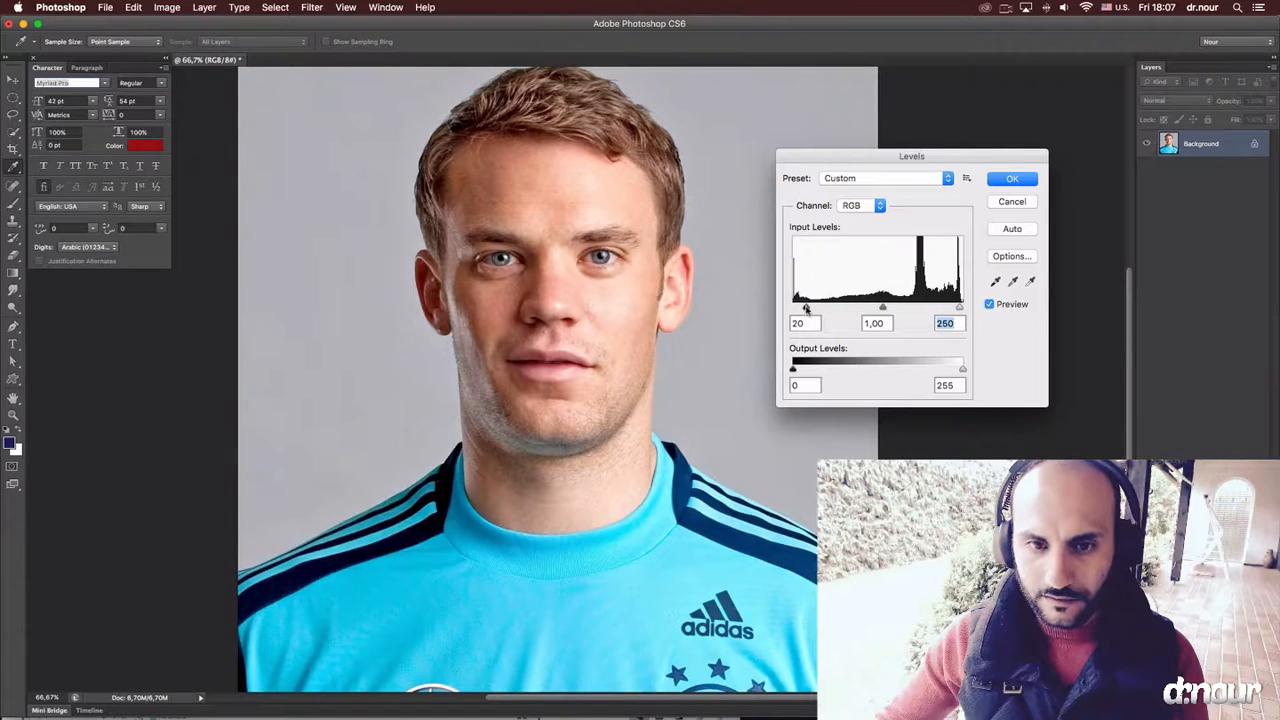
pyautogui.press('Return')
pyautogui.press('j')
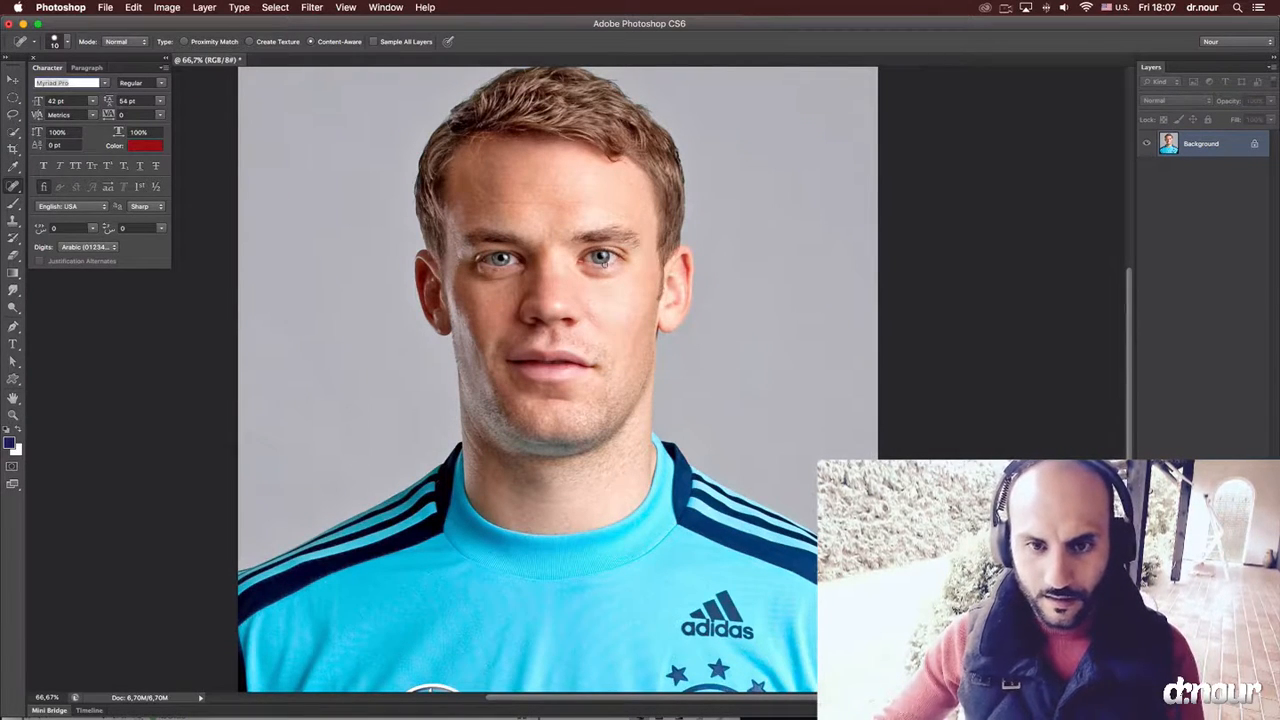
# Sharpen the irises of both eyes with the Sharpen tool at 50% strength.
pyautogui.press('z')
pyautogui.moveTo(603, 258); pyautogui.dragTo(687, 295)
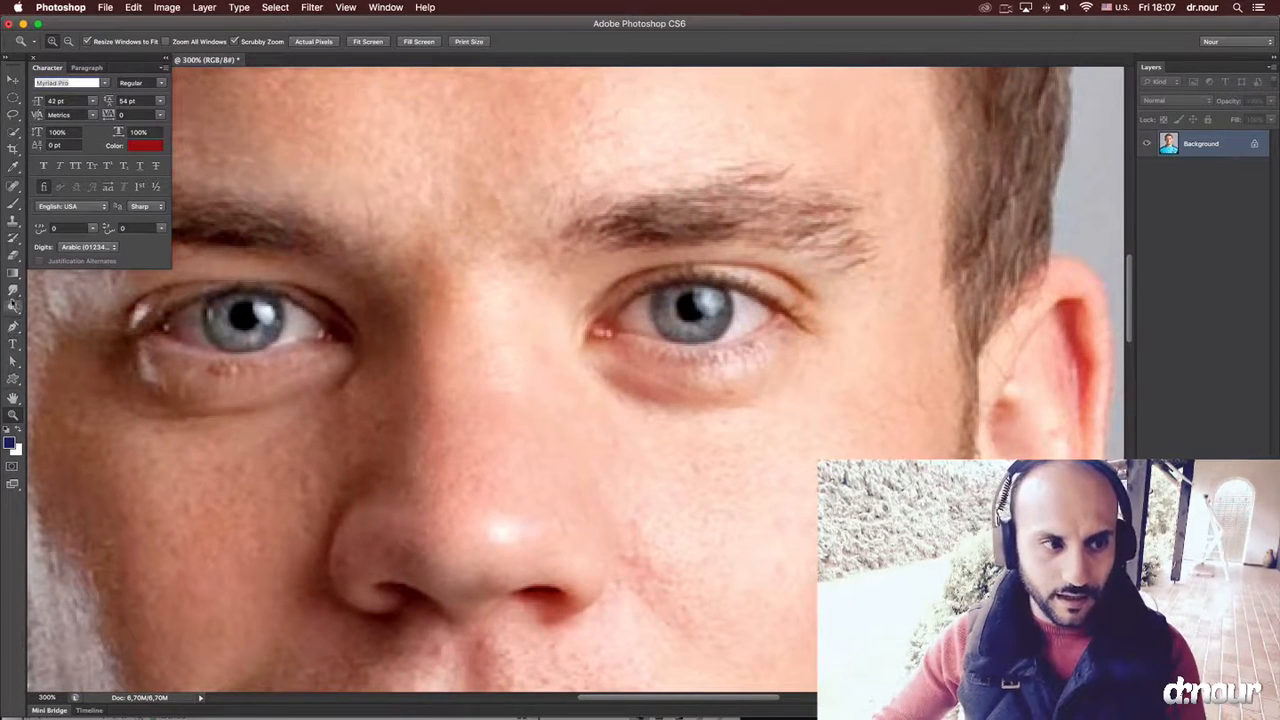
pyautogui.click(13, 292)
pyautogui.click(13, 292)
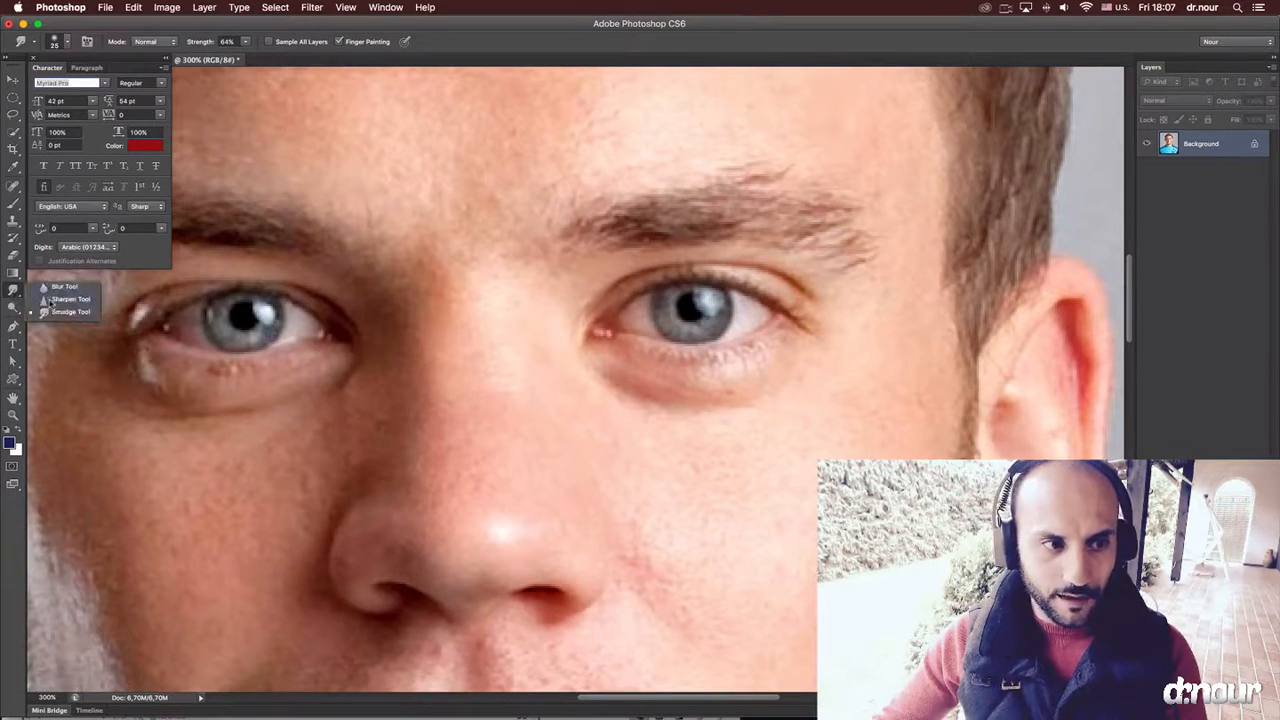
pyautogui.click(52, 300)
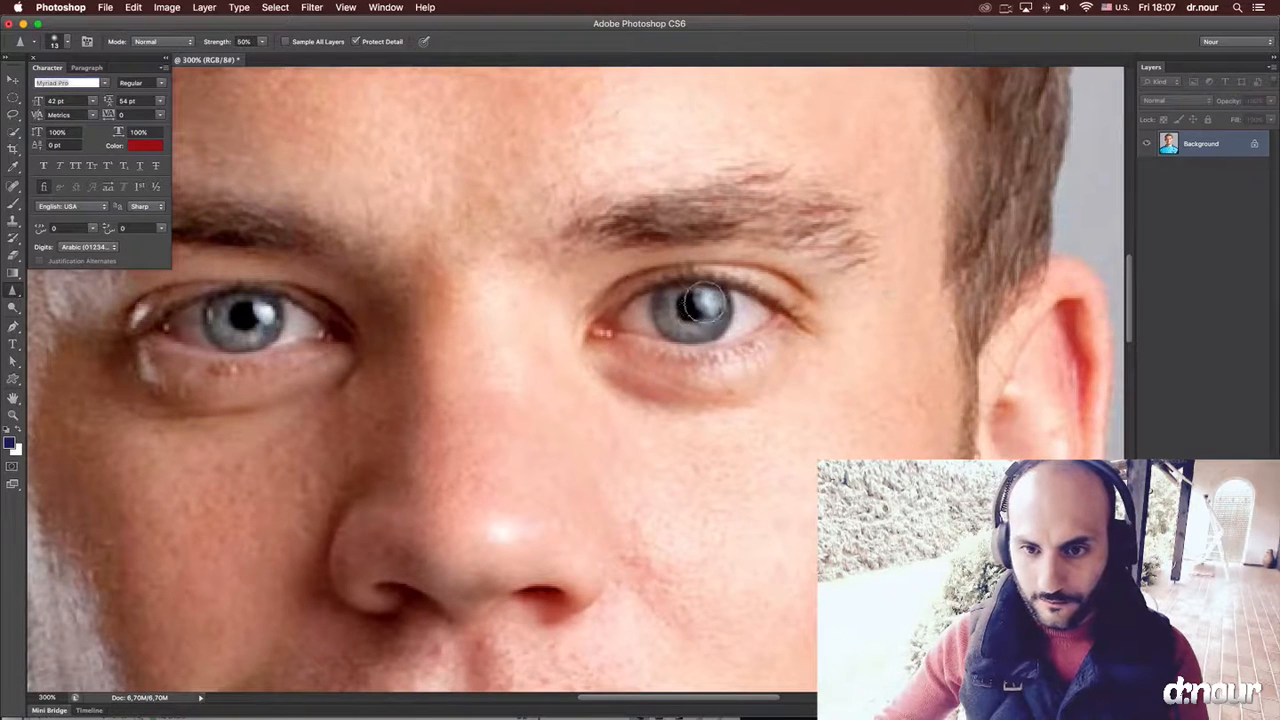
pyautogui.moveTo(681, 296)
pyautogui.mouseDown()
pyautogui.moveTo(672, 313)
pyautogui.moveTo(705, 323)
pyautogui.moveTo(667, 303)
pyautogui.moveTo(681, 291)
pyautogui.moveTo(705, 300)
pyautogui.moveTo(700, 312)
pyautogui.mouseUp()
pyautogui.moveTo(216, 340)
pyautogui.mouseDown()
pyautogui.moveTo(262, 341)
pyautogui.moveTo(252, 303)
pyautogui.moveTo(243, 326)
pyautogui.moveTo(255, 313)
pyautogui.moveTo(218, 311)
pyautogui.moveTo(255, 306)
pyautogui.moveTo(254, 340)
pyautogui.mouseUp()
pyautogui.press('super+minus')
pyautogui.press('super+minus')
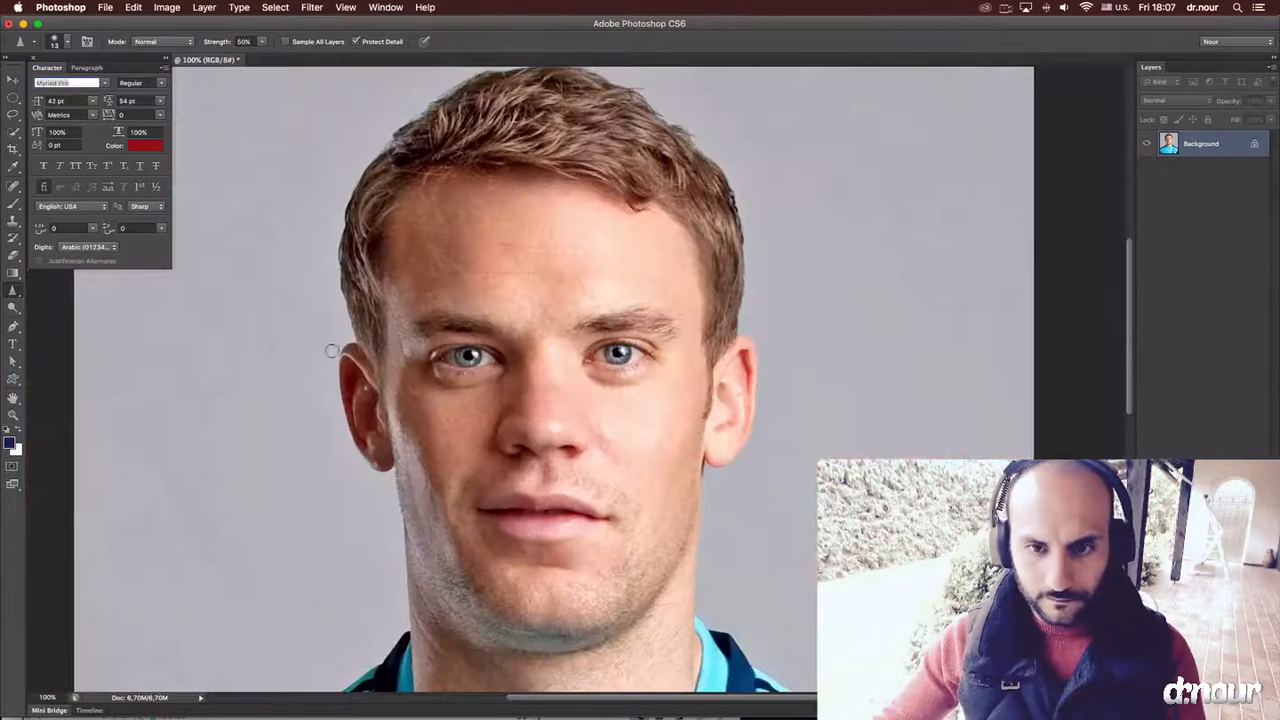
pyautogui.press('super+minus')
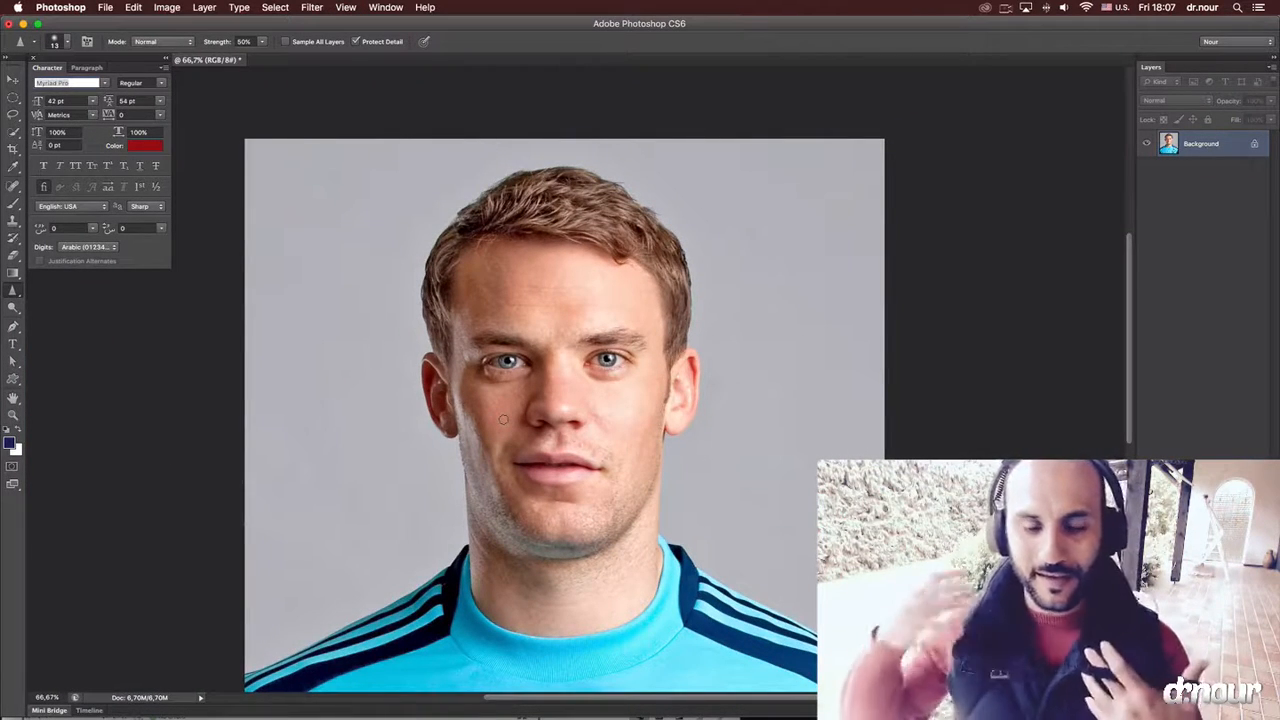
pyautogui.scroll(-3, 503, 420)
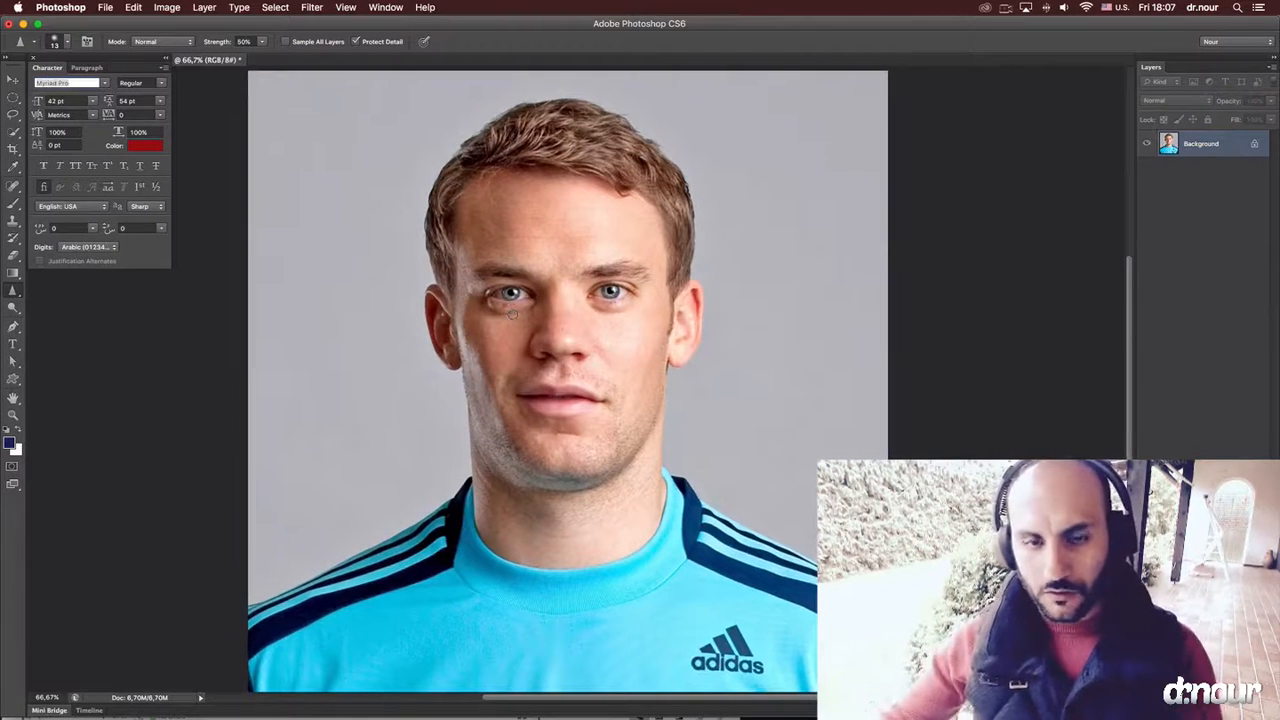
# Switch to the Dodge tool.
pyautogui.click(13, 310)
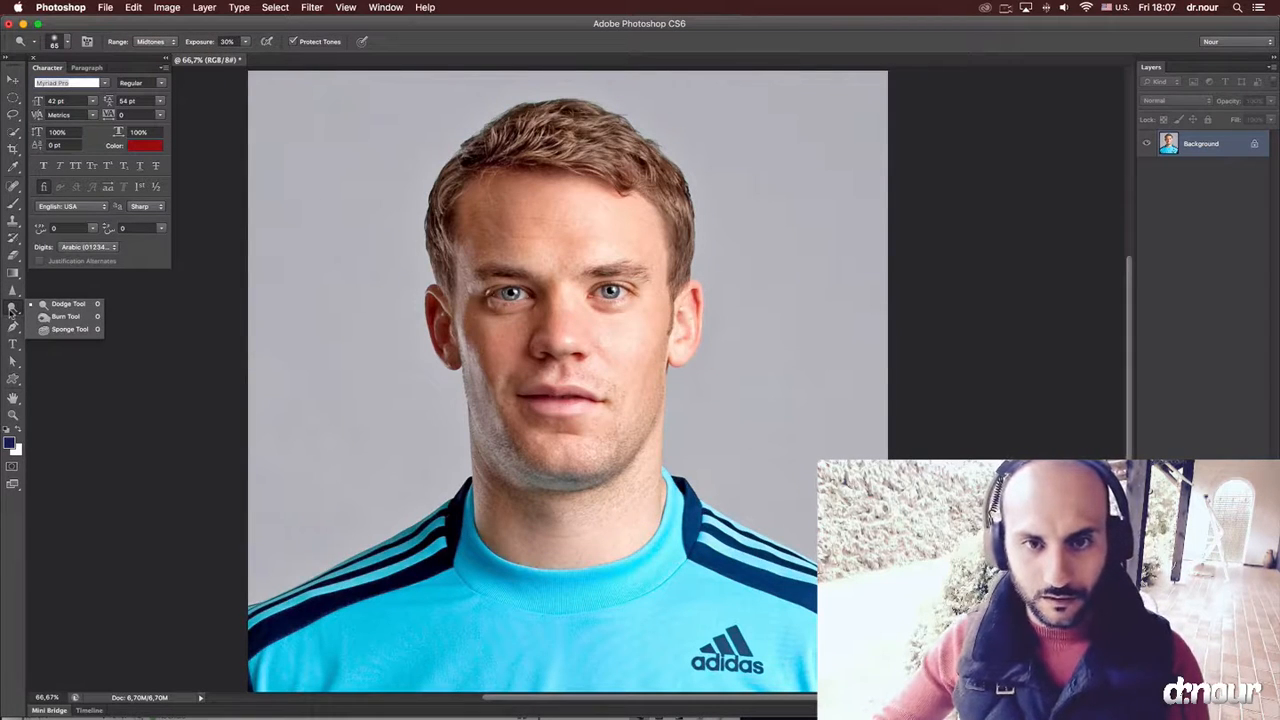
pyautogui.click(11, 313)
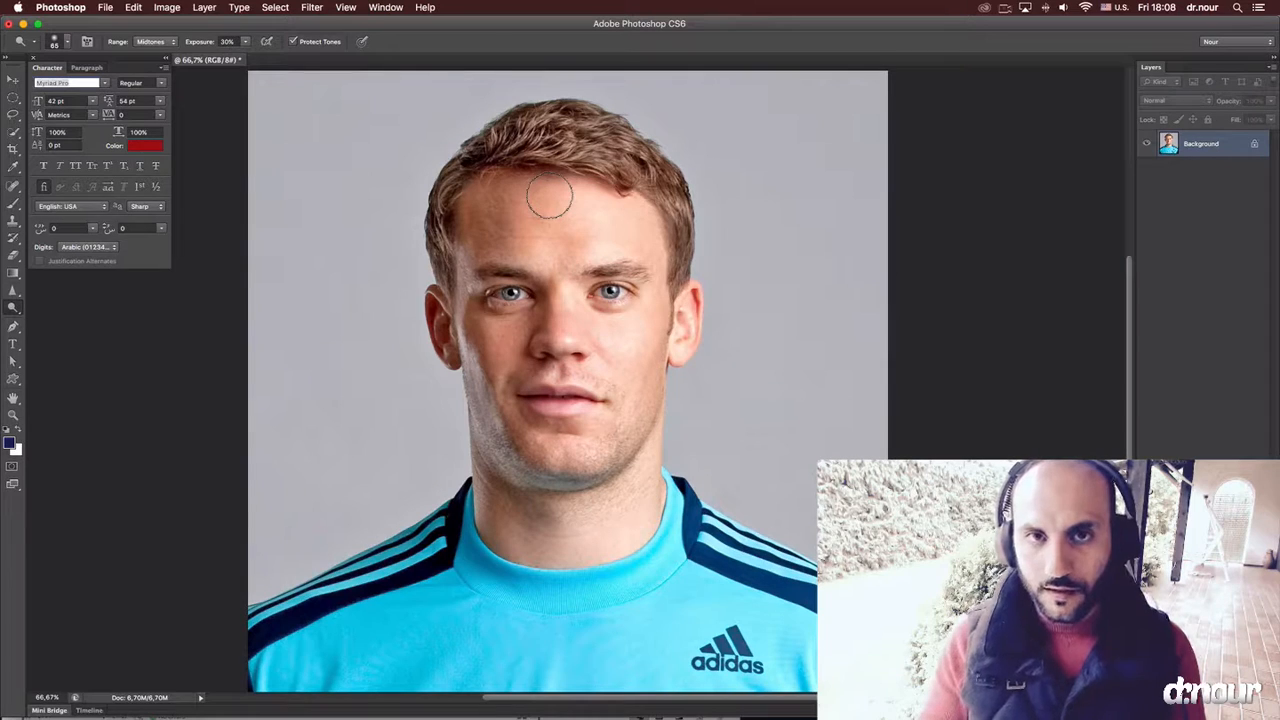
pyautogui.press('super+s')
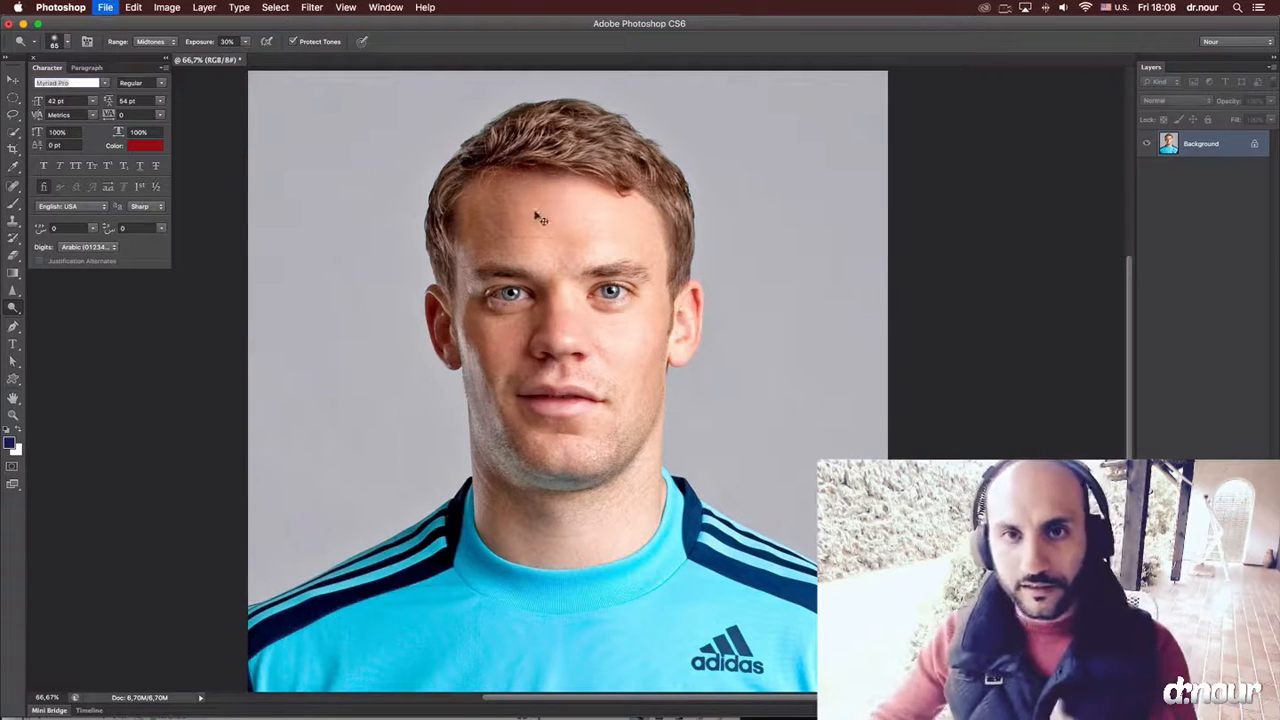
pyautogui.click(468, 162)
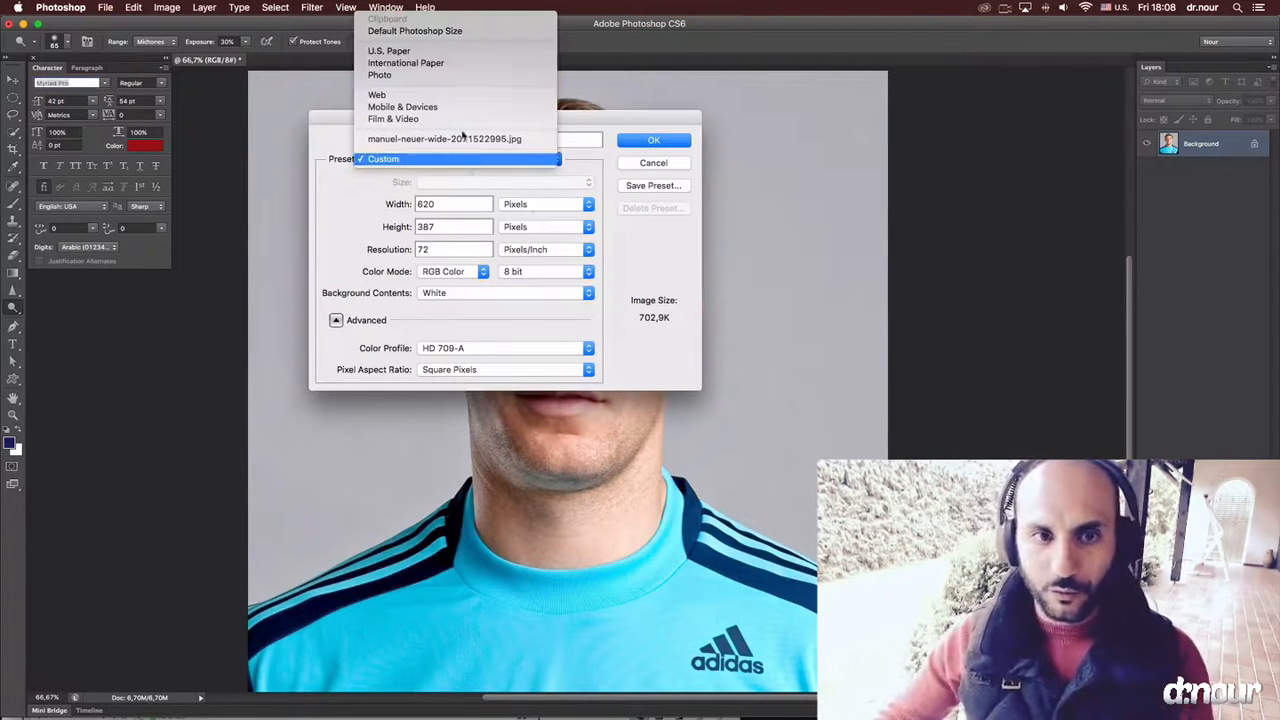
pyautogui.click(434, 65)
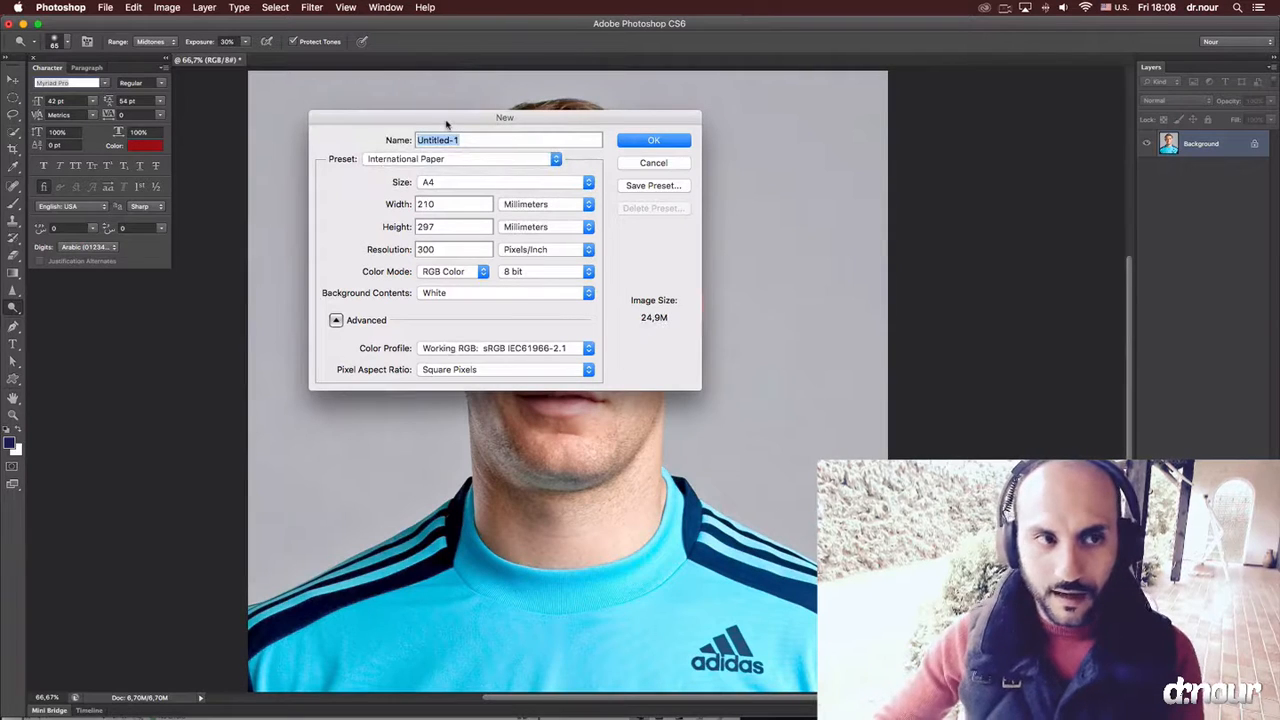
pyautogui.click(655, 143)
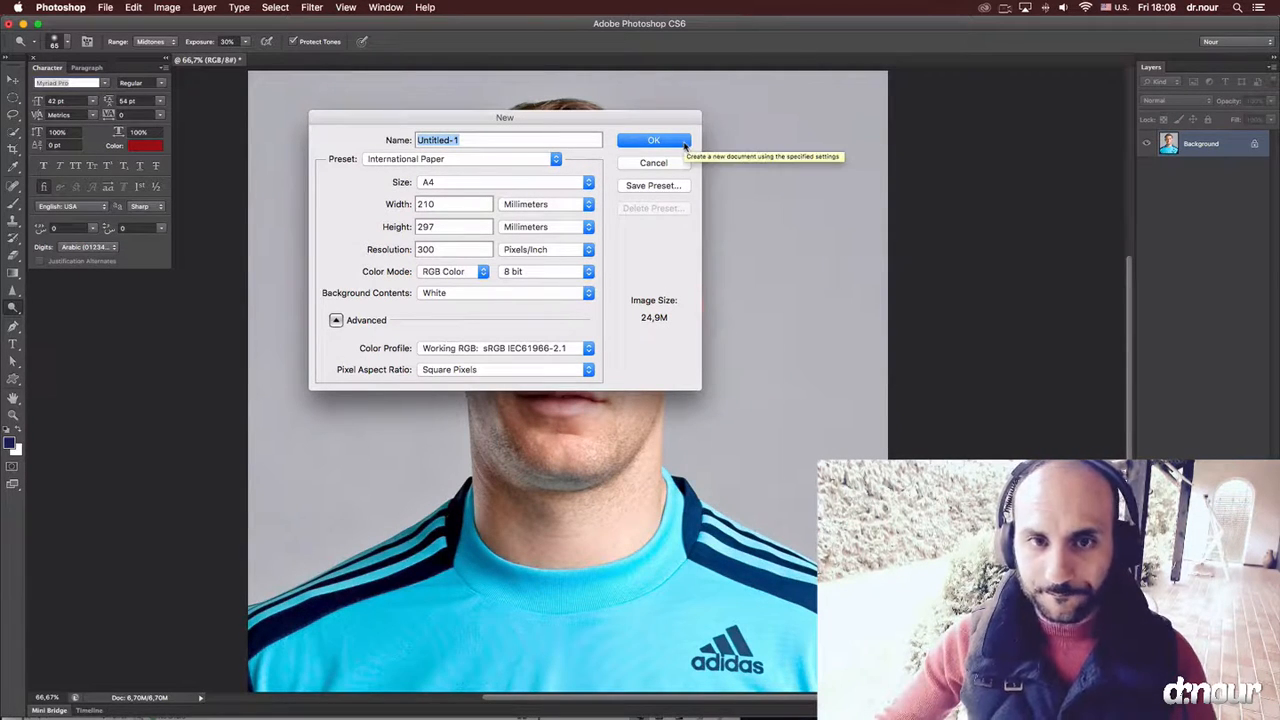
# Check the magazine's page size in the storyboard text document and dismiss the pending new-document settings.
pyautogui.moveTo(2, 2)
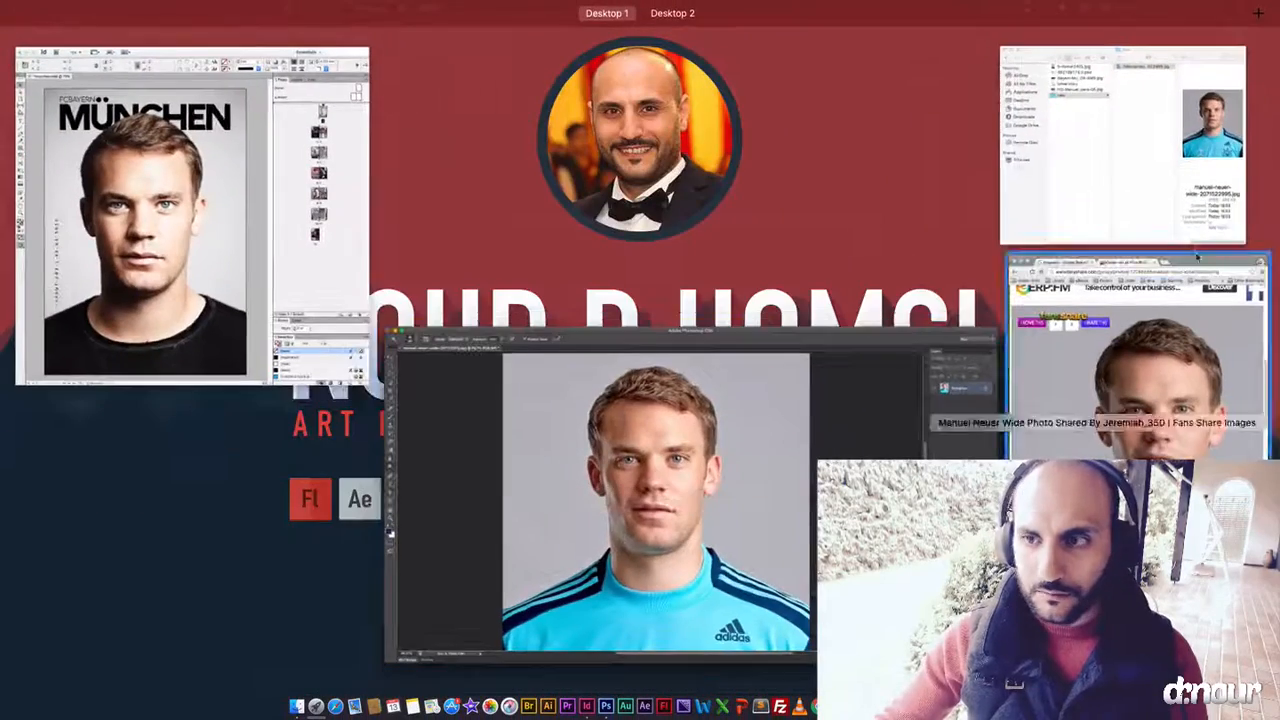
pyautogui.click(1000, 706)
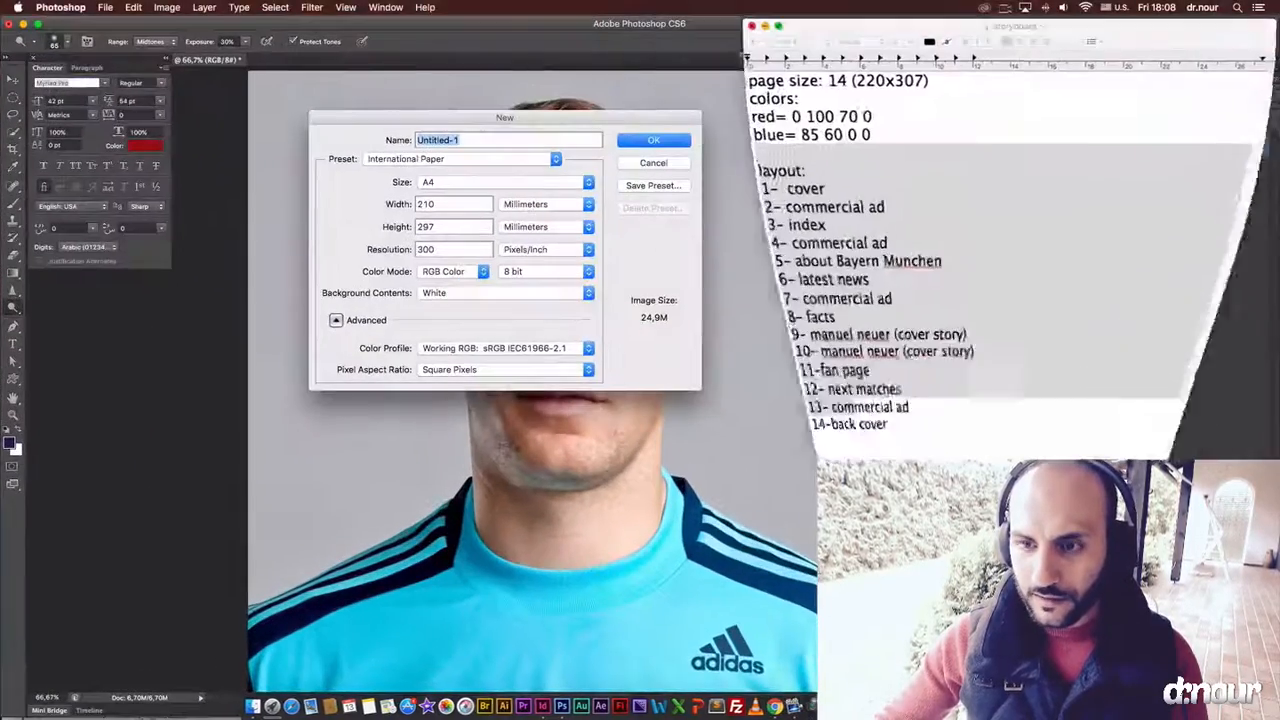
pyautogui.click(863, 100)
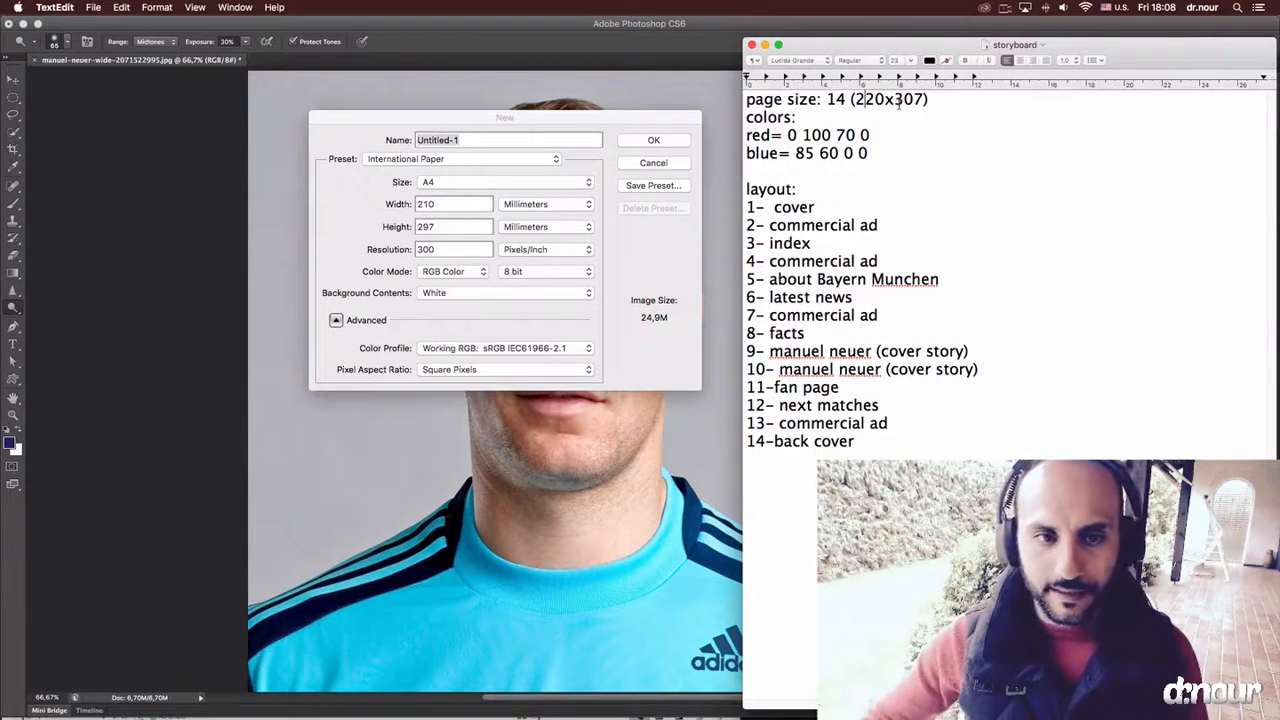
pyautogui.click(535, 118)
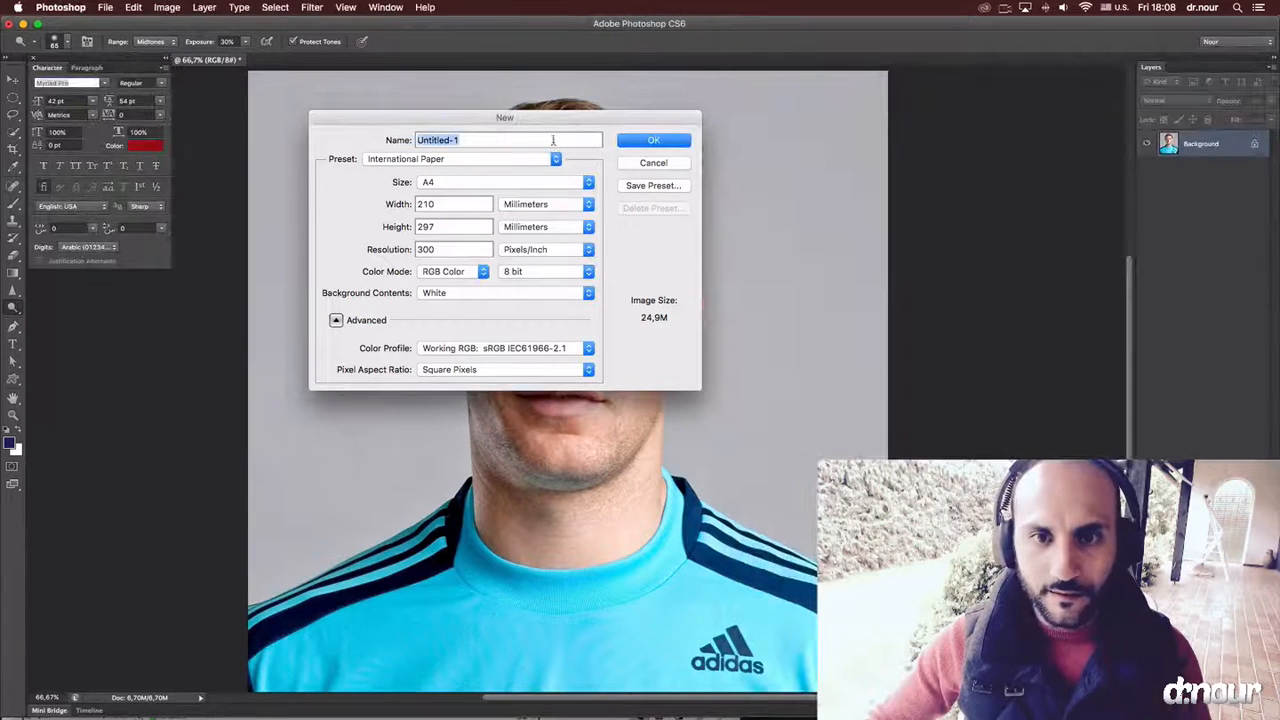
pyautogui.click(653, 162)
# Create a new document from the International Paper preset, with the width set to 220 mm and the height to 307 mm.
pyautogui.press('super+n')
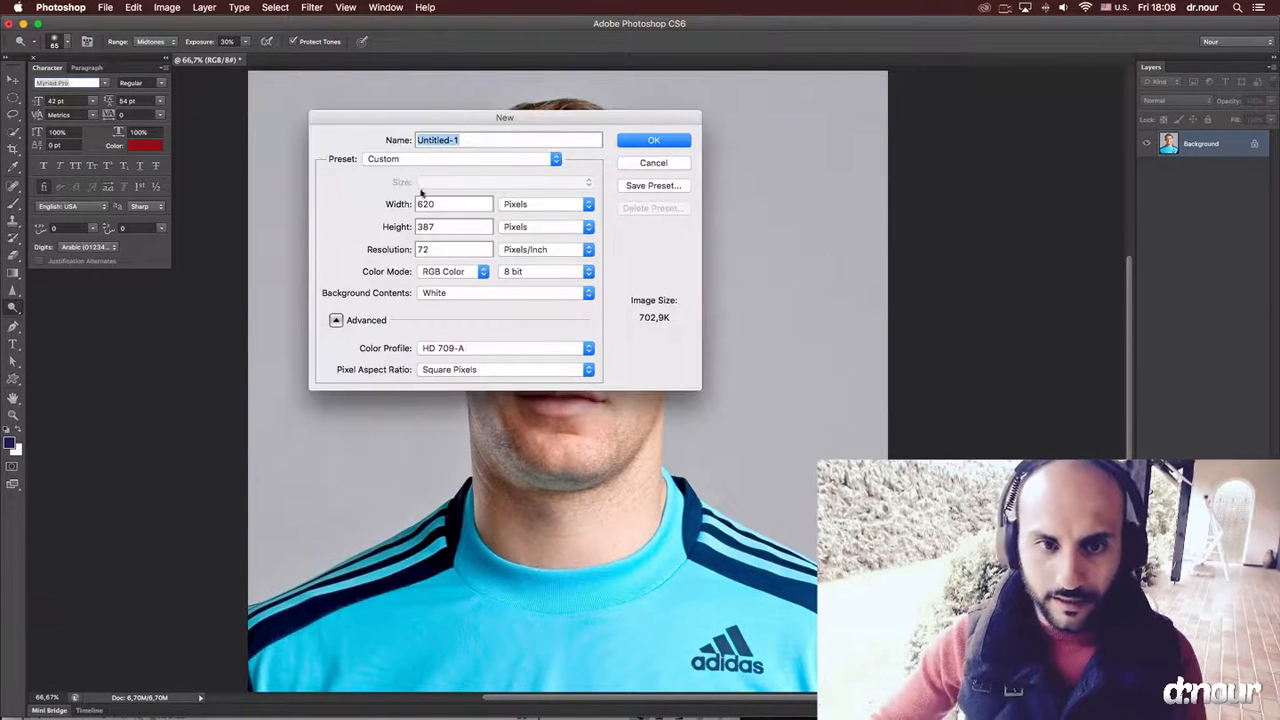
pyautogui.click(432, 162)
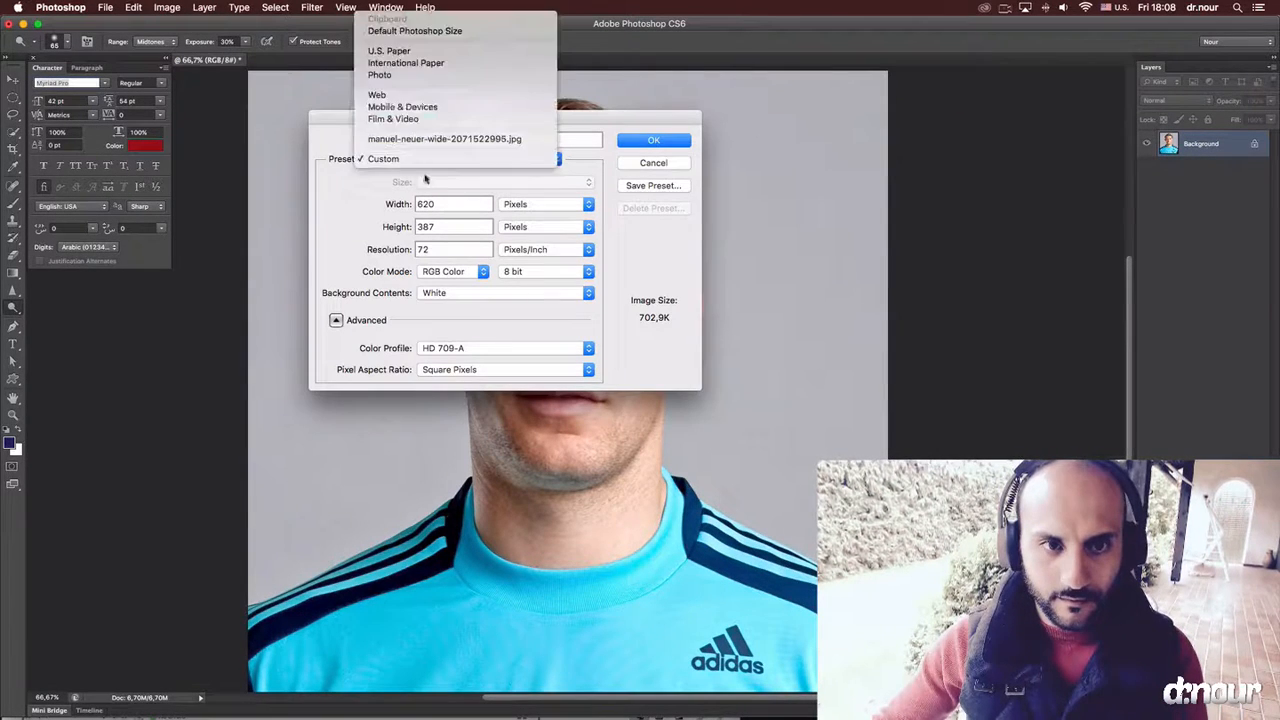
pyautogui.click(405, 62)
pyautogui.press('Tab')
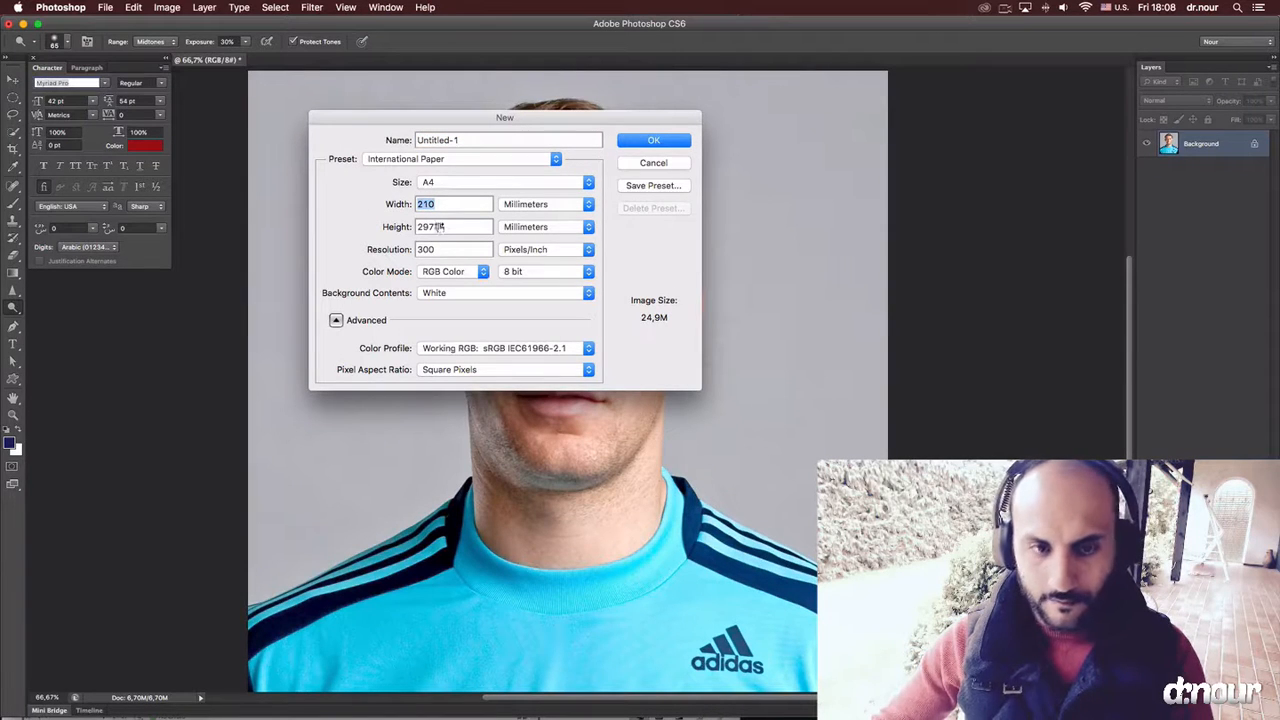
pyautogui.write('220')
pyautogui.press('Tab')
pyautogui.write('30')
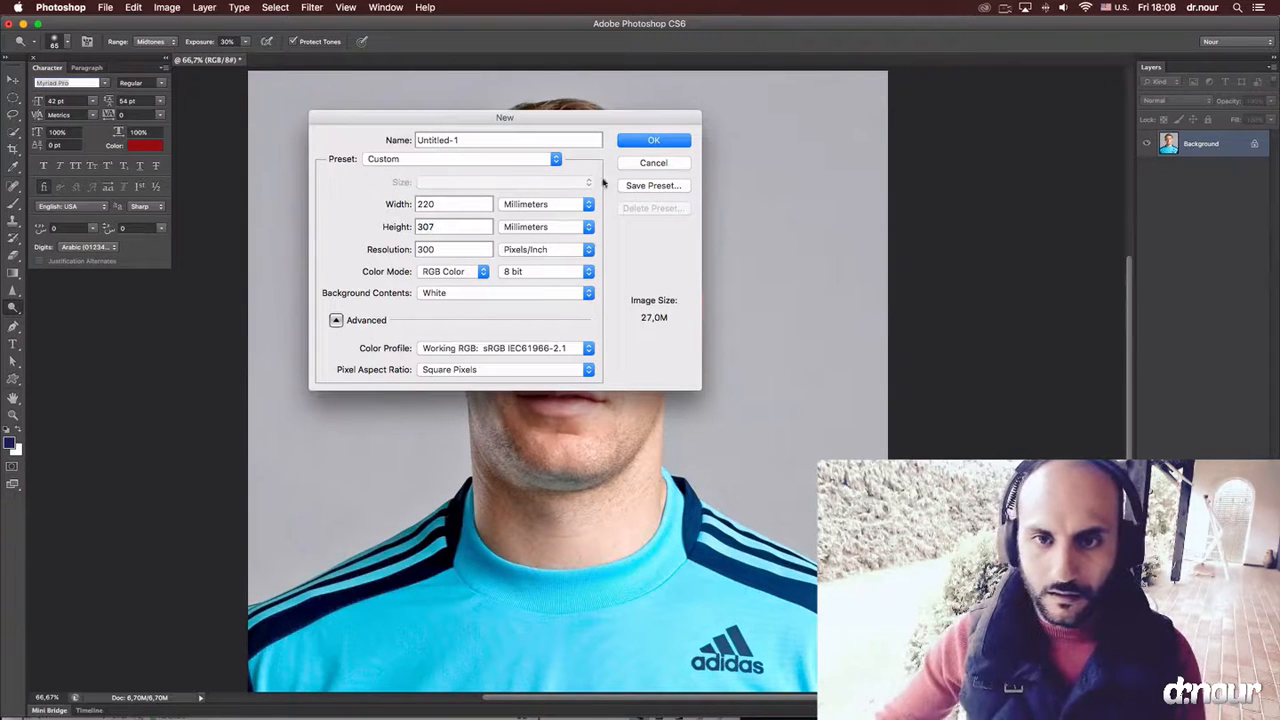
pyautogui.write('7')
pyautogui.press('Return')
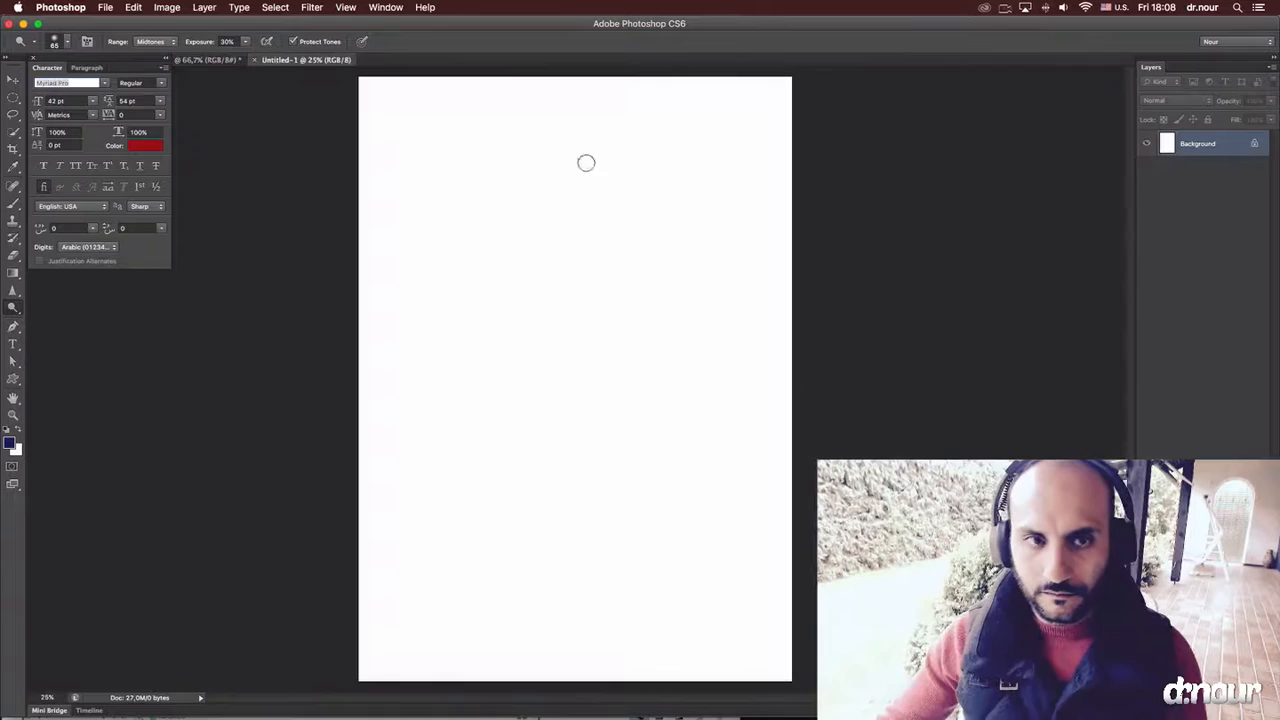
# Unlock the background layer of the portrait image and convert it to a smart object.
pyautogui.click(205, 60)
pyautogui.press('v')
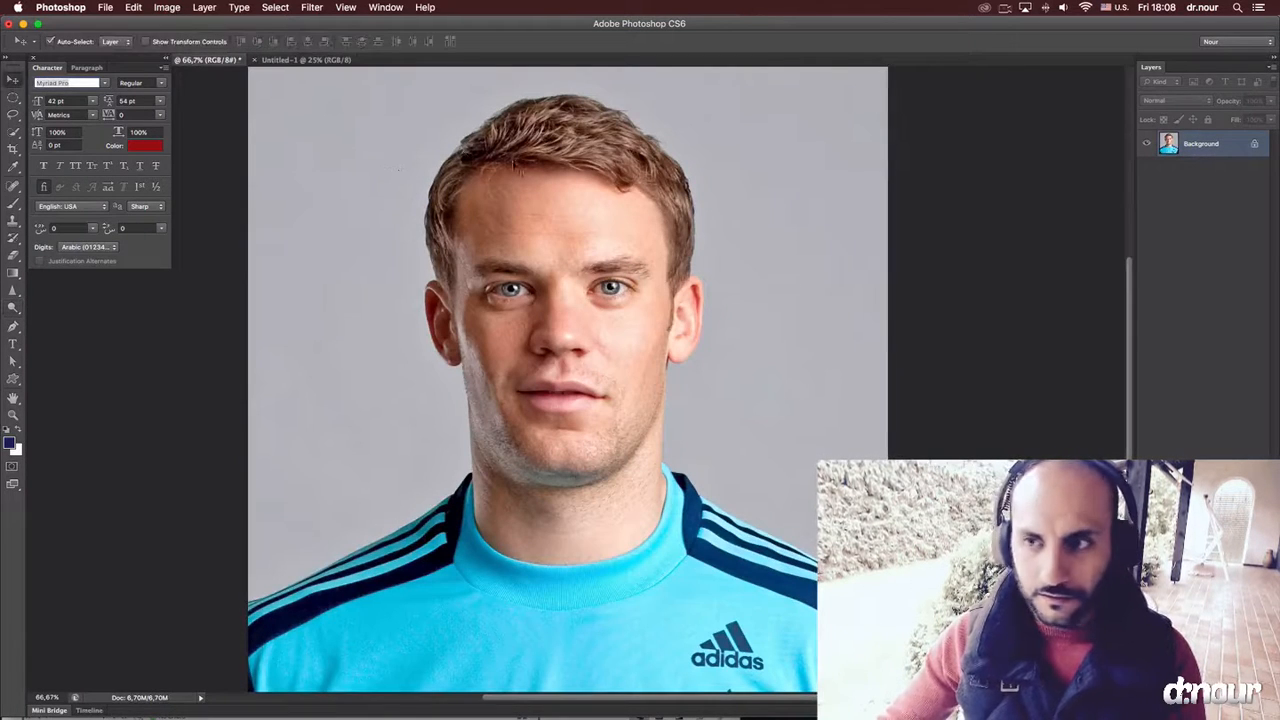
pyautogui.doubleClick(1235, 155)
pyautogui.press('Return')
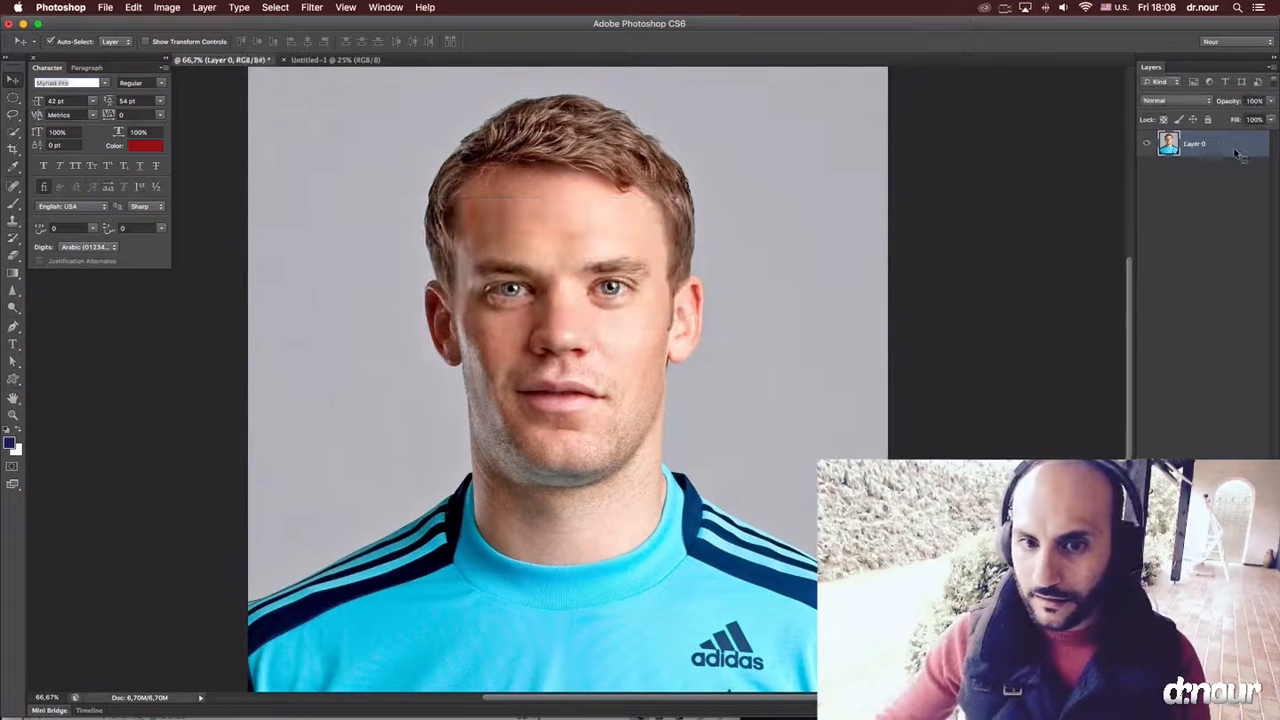
pyautogui.rightClick(1238, 155)
pyautogui.click(1168, 219)
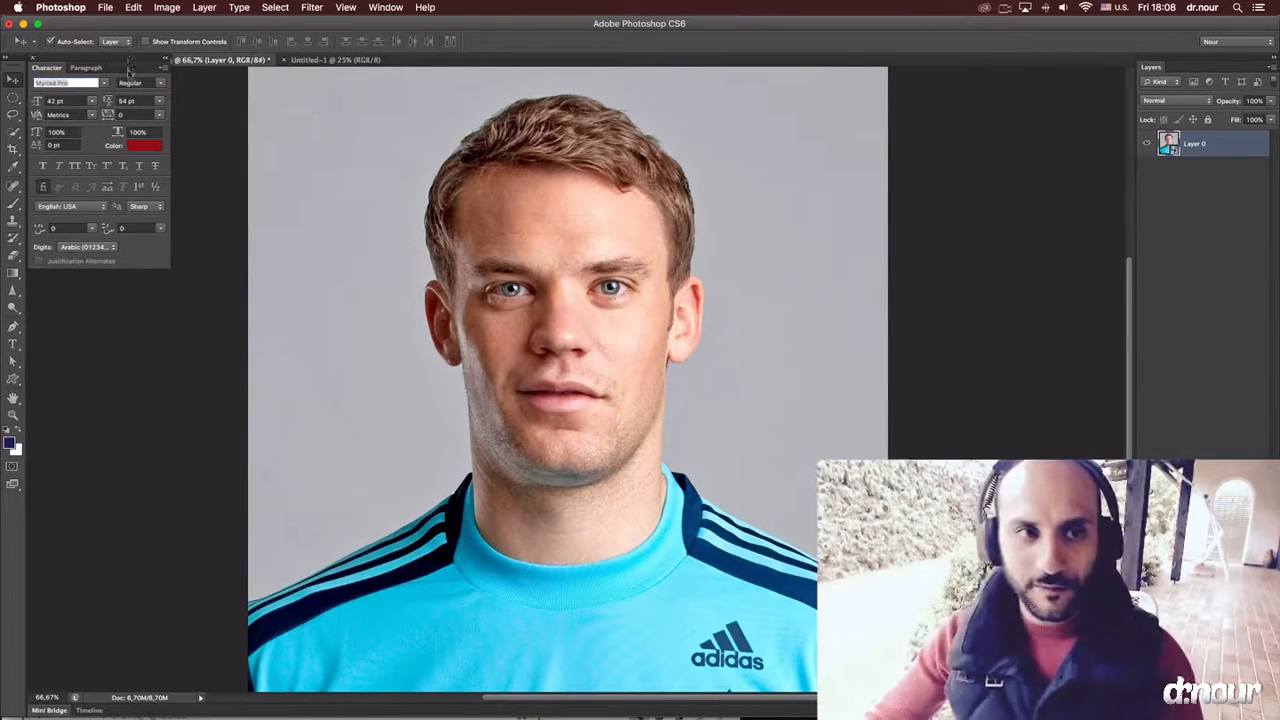
# Bring the portrait layer into the new blank document and scale it proportionally to about 66%.
pyautogui.moveTo(128, 58); pyautogui.dragTo(122, 157)
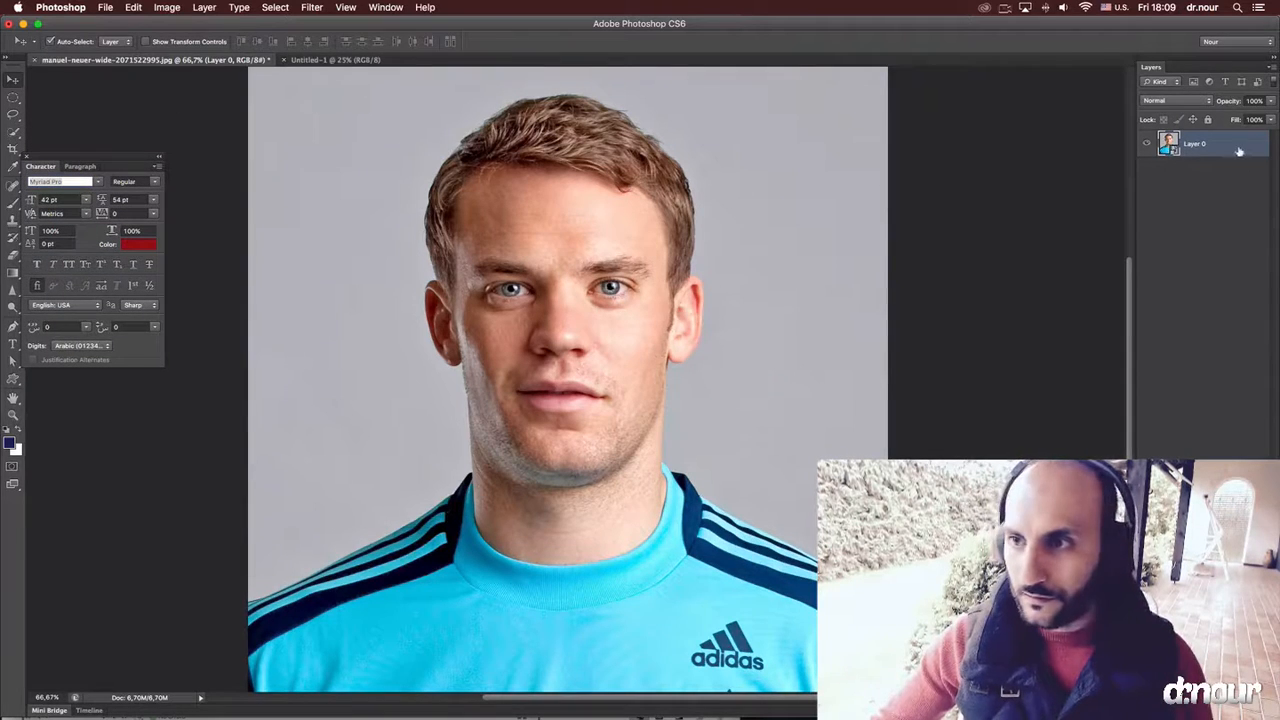
pyautogui.moveTo(546, 181); pyautogui.dragTo(479, 132)
pyautogui.press('super+t')
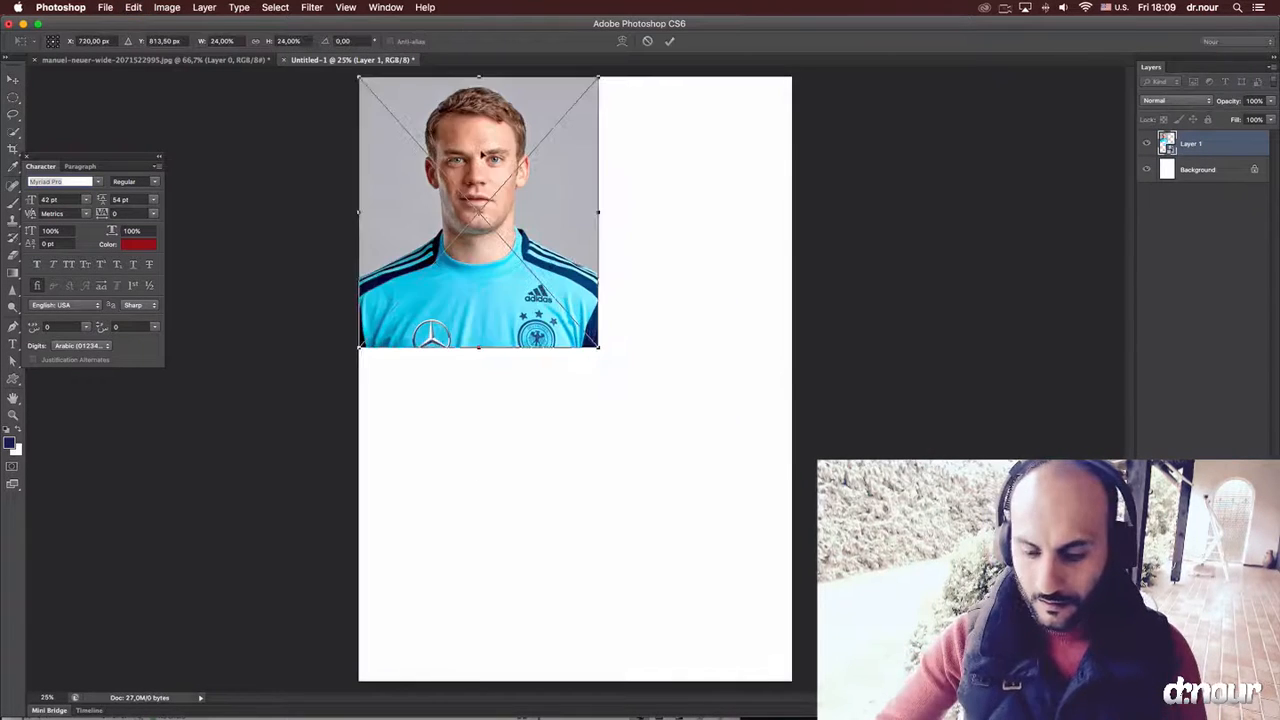
pyautogui.press('super+minus')
pyautogui.moveTo(595, 362); pyautogui.dragTo(916, 719)
pyautogui.moveTo(792, 463); pyautogui.dragTo(707, 462)
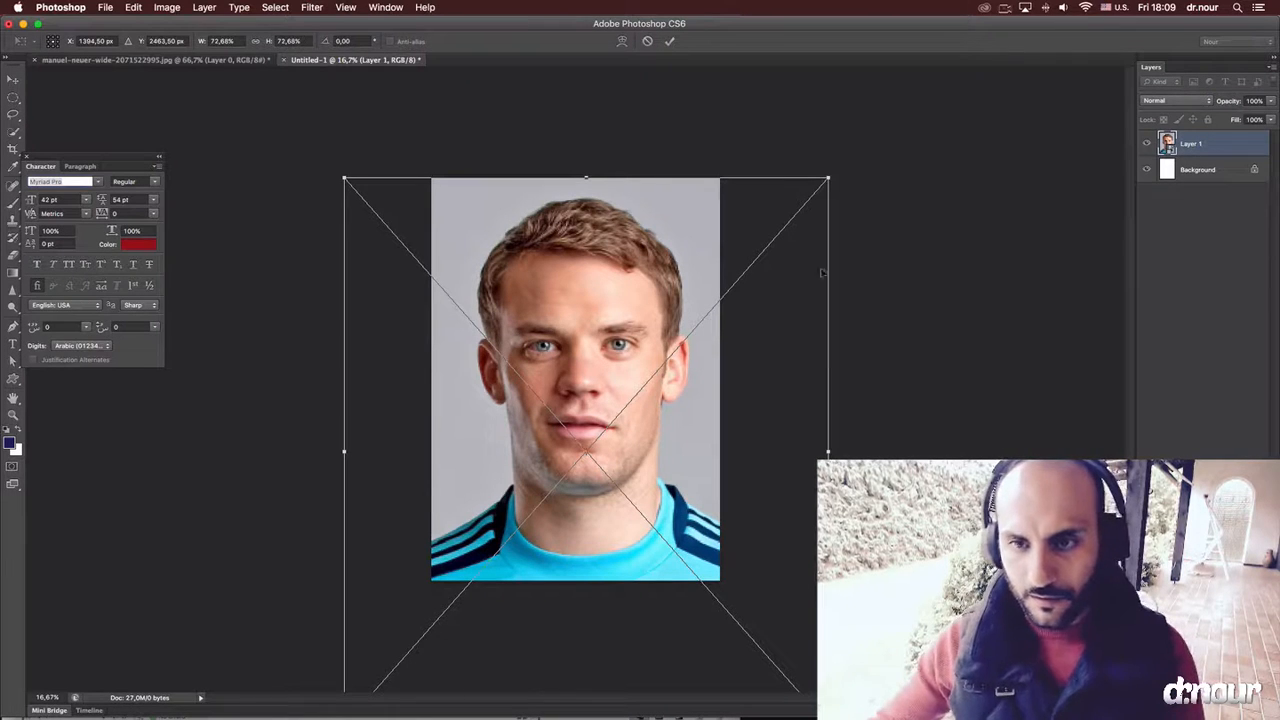
pyautogui.moveTo(830, 179)
pyautogui.mouseDown()
pyautogui.moveTo(823, 171)
pyautogui.moveTo(812, 195)
pyautogui.mouseUp()
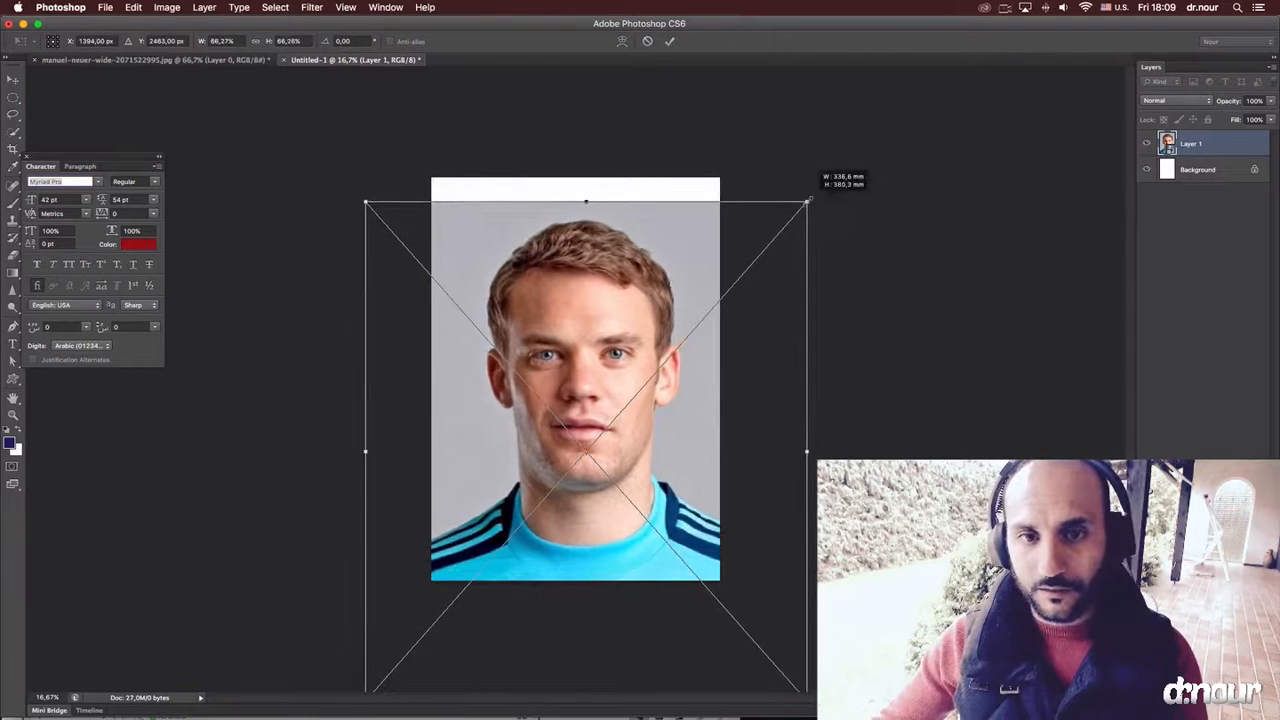
# Position the portrait with the head centred on the page and a blank strip above the photo, and apply the transform.
pyautogui.moveTo(768, 264); pyautogui.dragTo(761, 254)
pyautogui.press('super+plus')
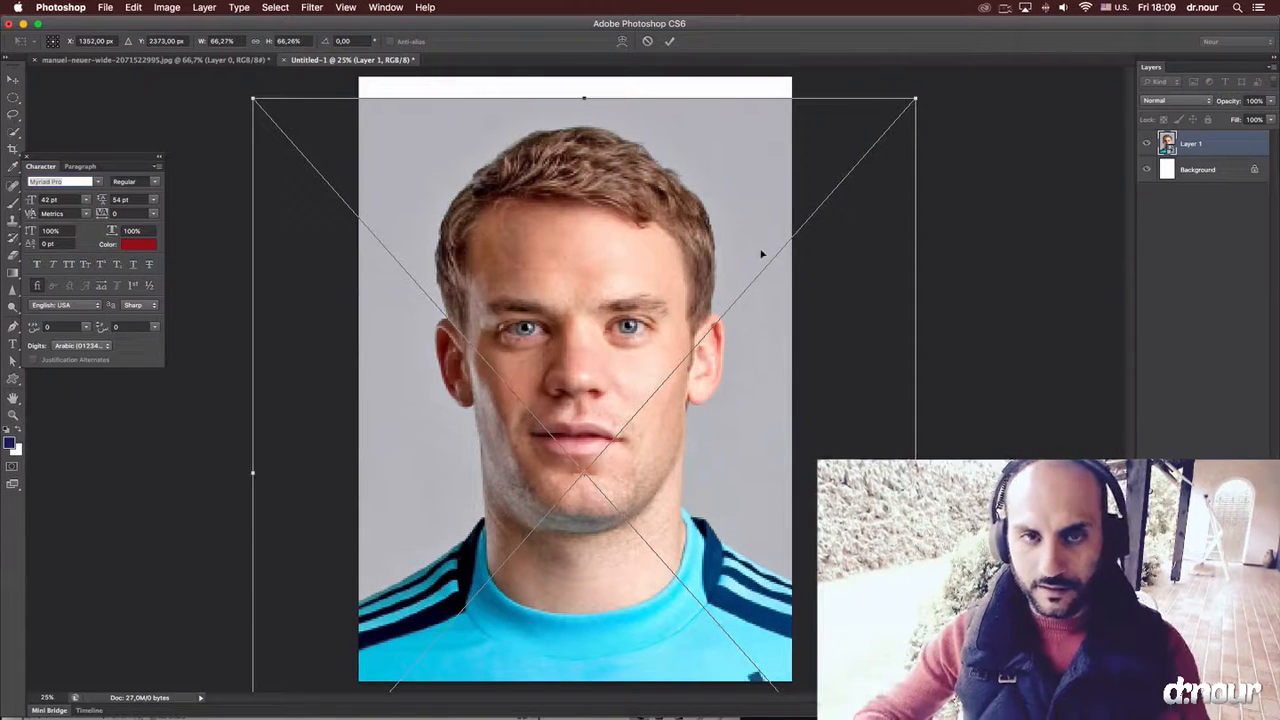
pyautogui.moveTo(737, 309); pyautogui.dragTo(737, 350)
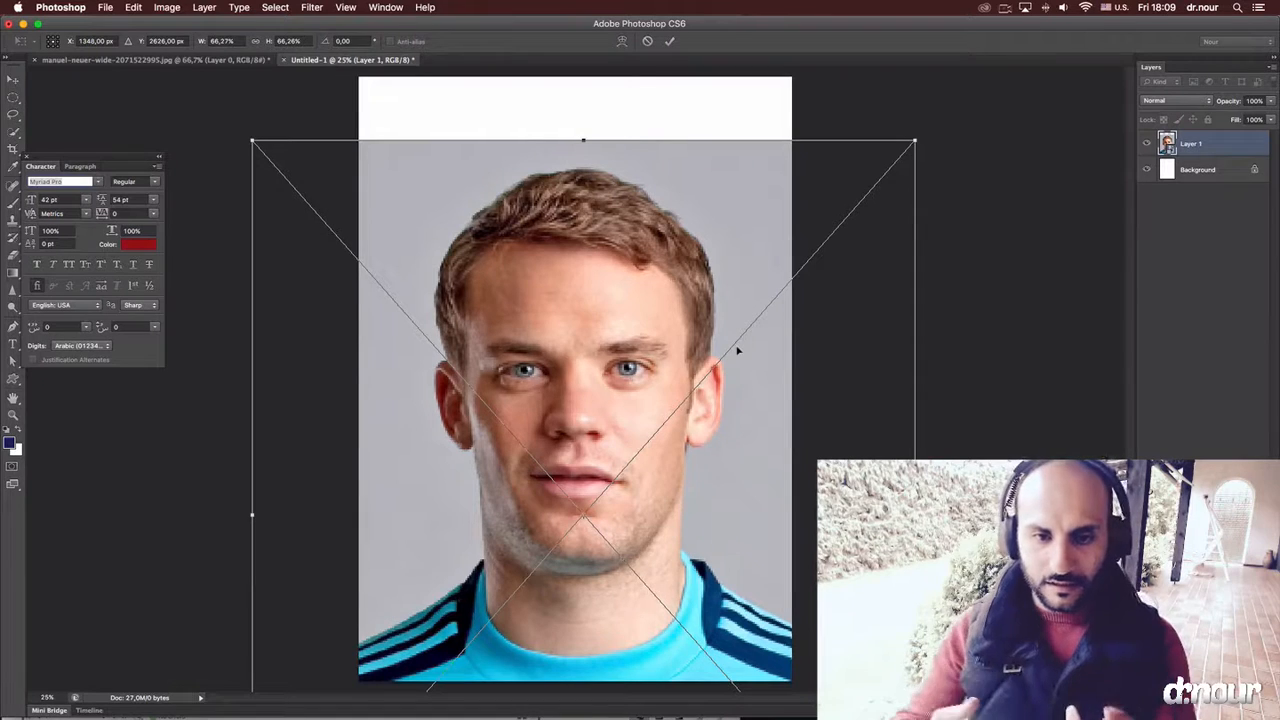
pyautogui.moveTo(730, 382); pyautogui.dragTo(733, 328)
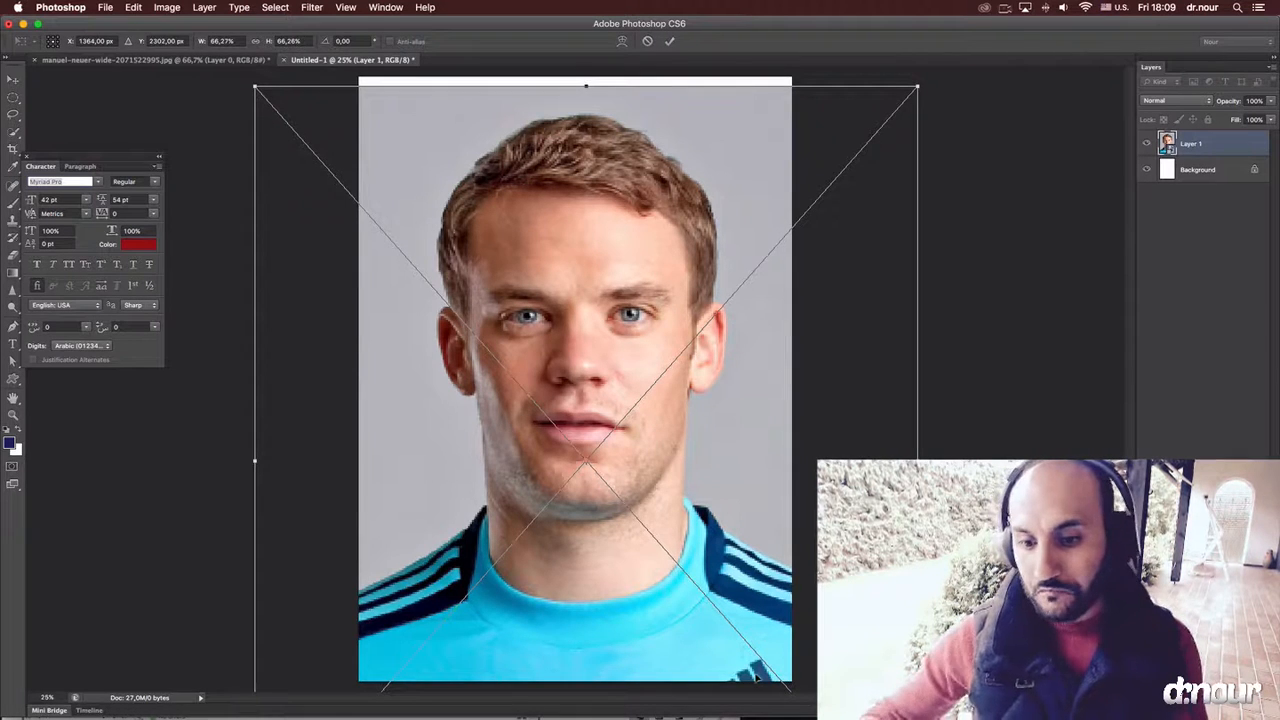
pyautogui.moveTo(757, 678); pyautogui.dragTo(751, 622)
pyautogui.moveTo(677, 449)
pyautogui.mouseDown()
pyautogui.moveTo(688, 503)
pyautogui.moveTo(684, 472)
pyautogui.mouseUp()
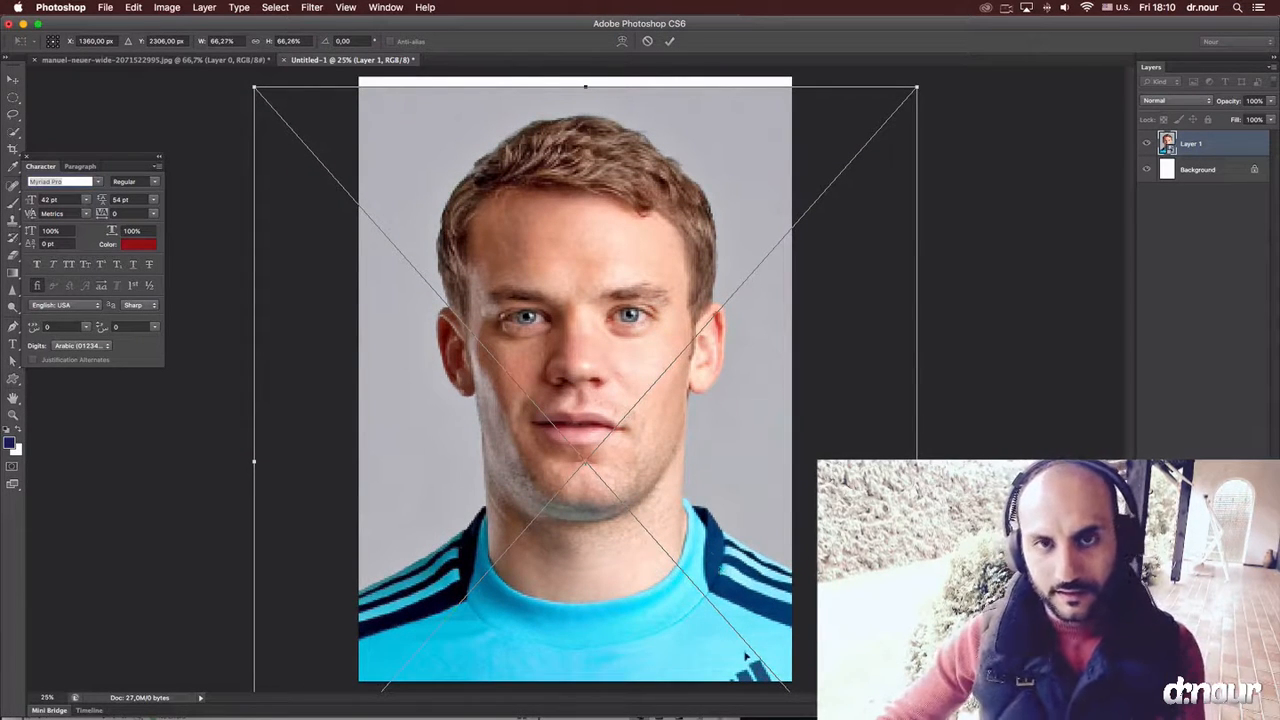
pyautogui.moveTo(697, 531)
pyautogui.mouseDown()
pyautogui.moveTo(686, 516)
pyautogui.moveTo(684, 530)
pyautogui.mouseUp()
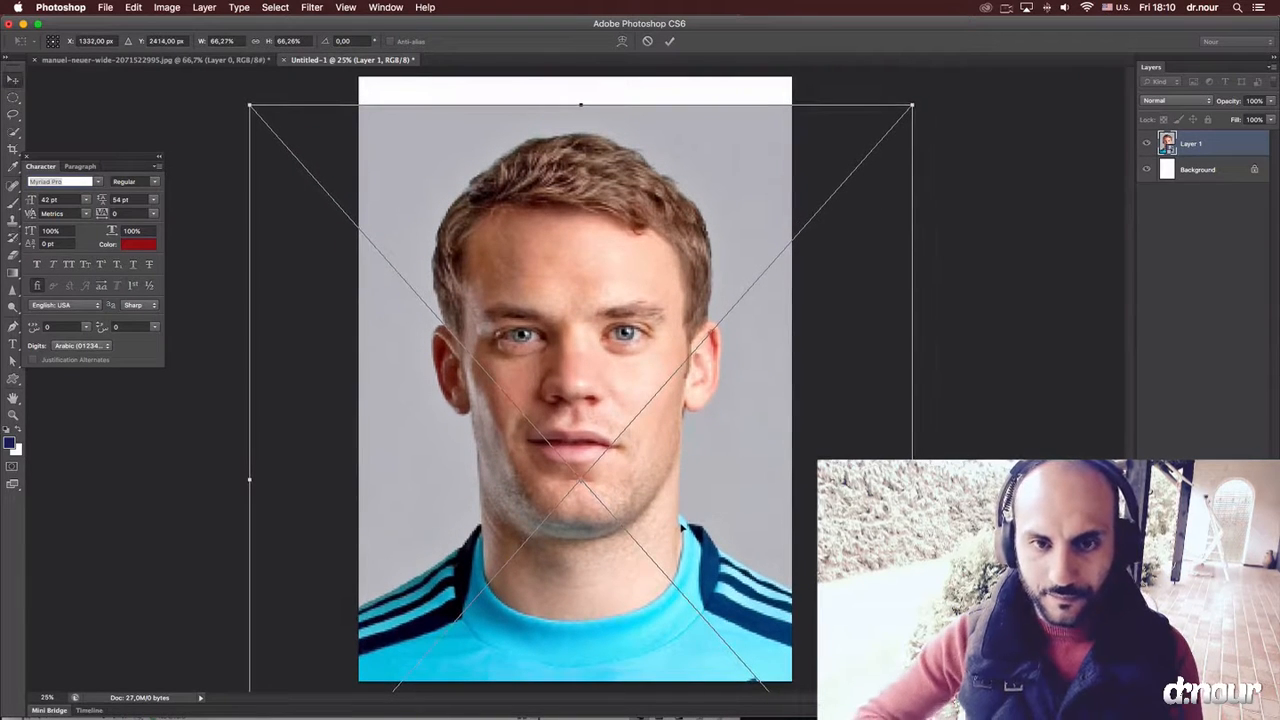
pyautogui.press('Return')
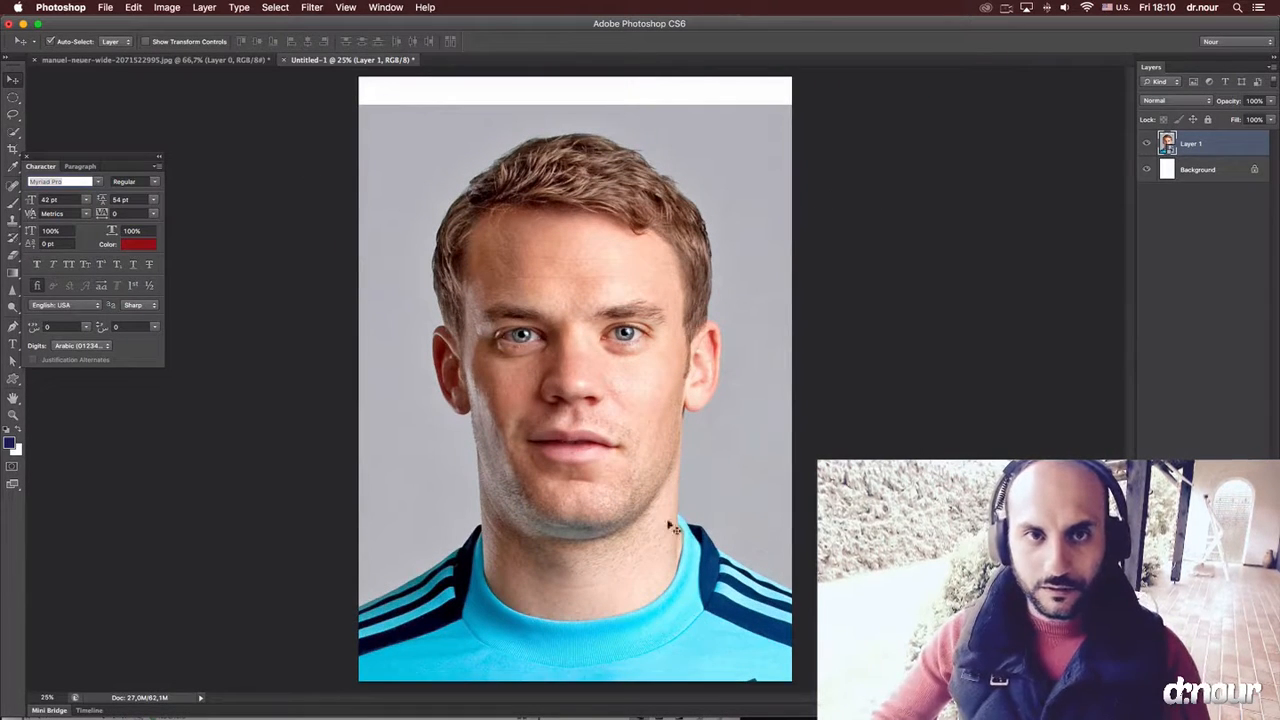
# Open the GuideGuide extension and place it just beside the page.
pyautogui.click(385, 7)
pyautogui.moveTo(521, 64)
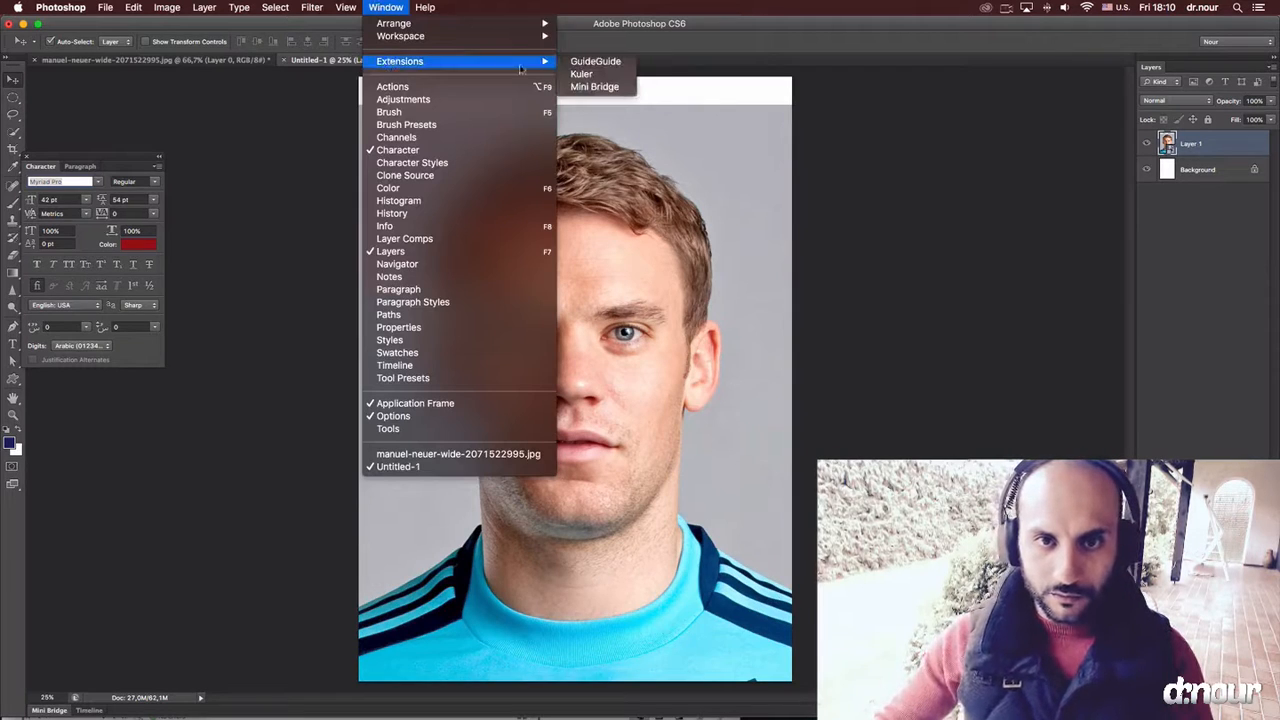
pyautogui.click(606, 62)
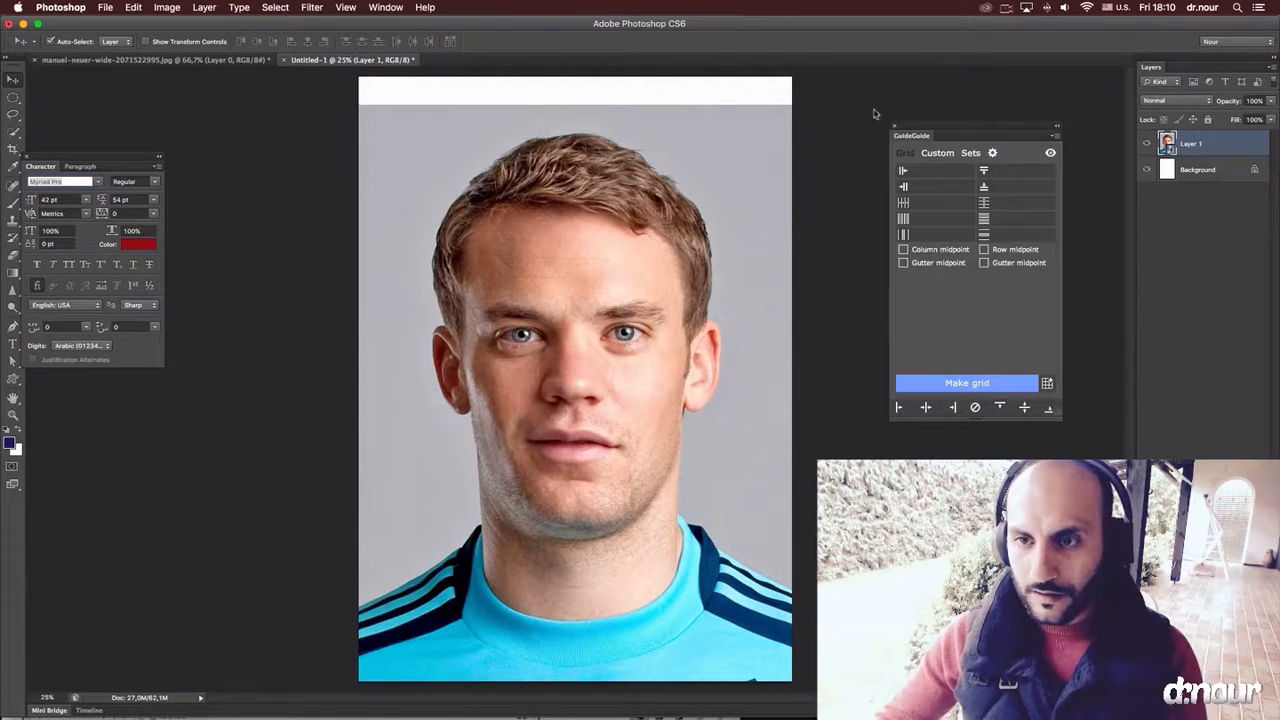
pyautogui.moveTo(931, 135); pyautogui.dragTo(856, 134)
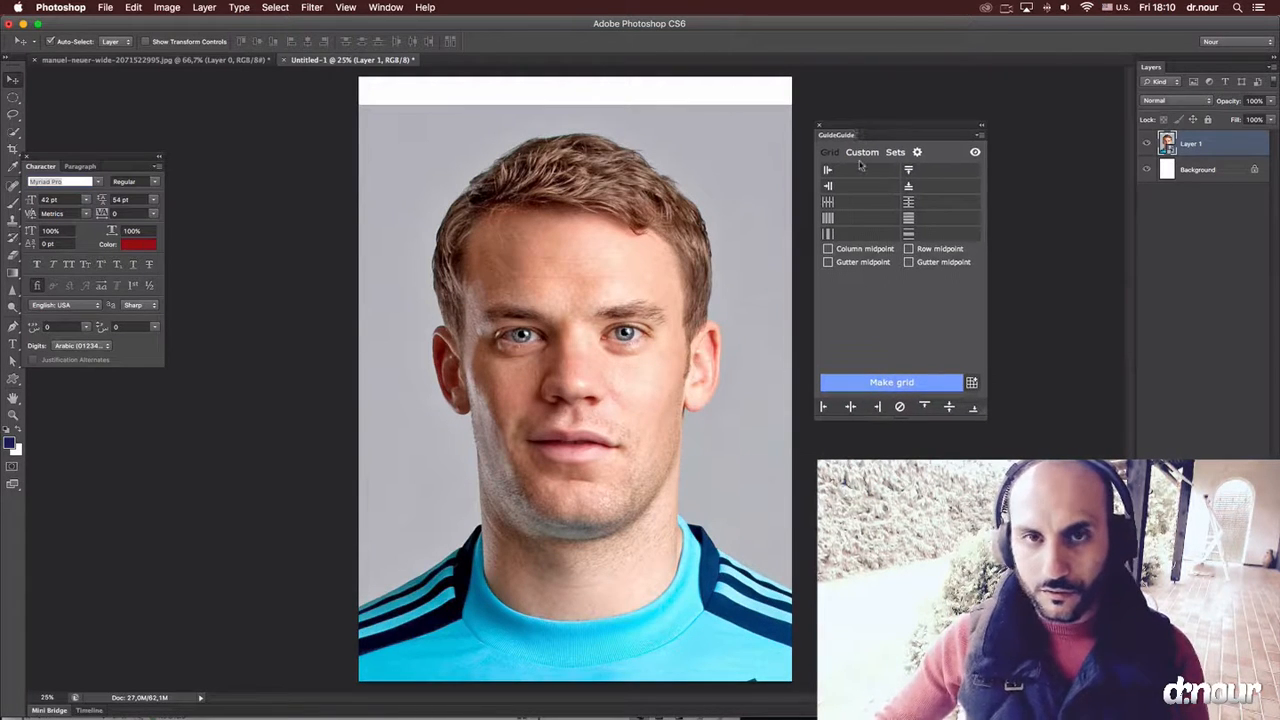
# Generate margin guides of 5 mm on all four sides of the page with GuideGuide.
pyautogui.click(853, 172)
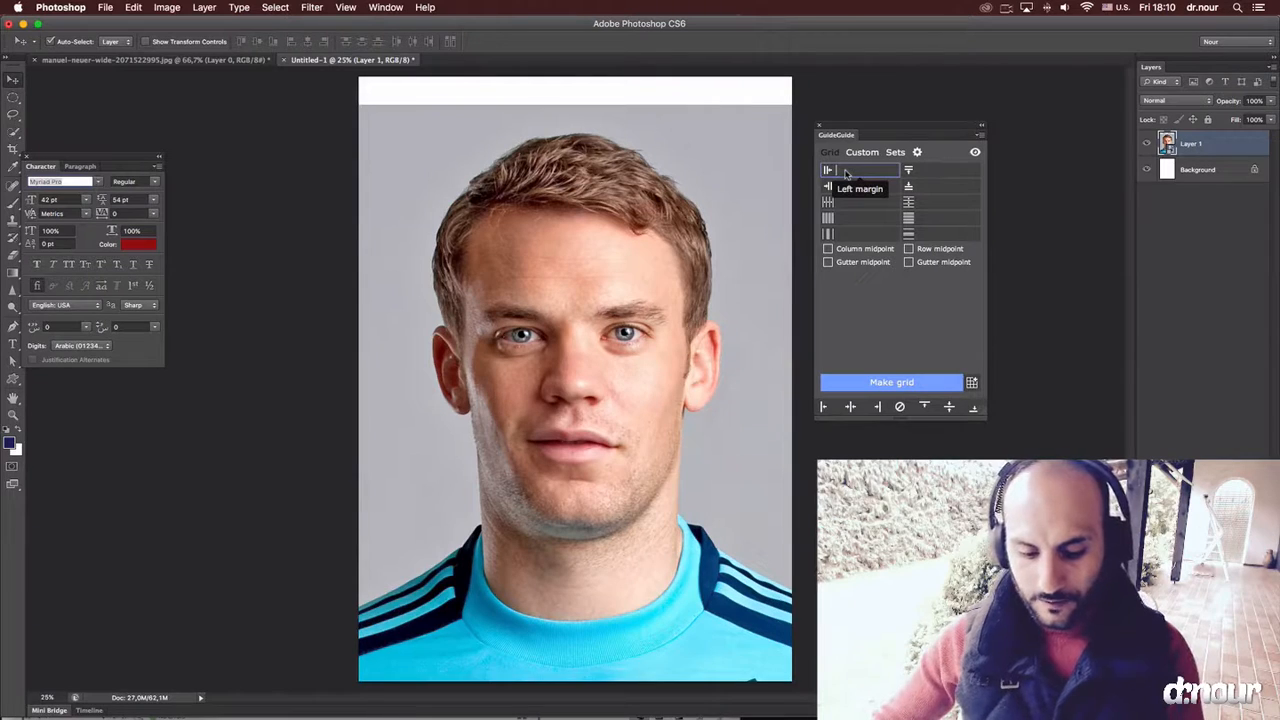
pyautogui.write('5mm')
pyautogui.click(918, 172)
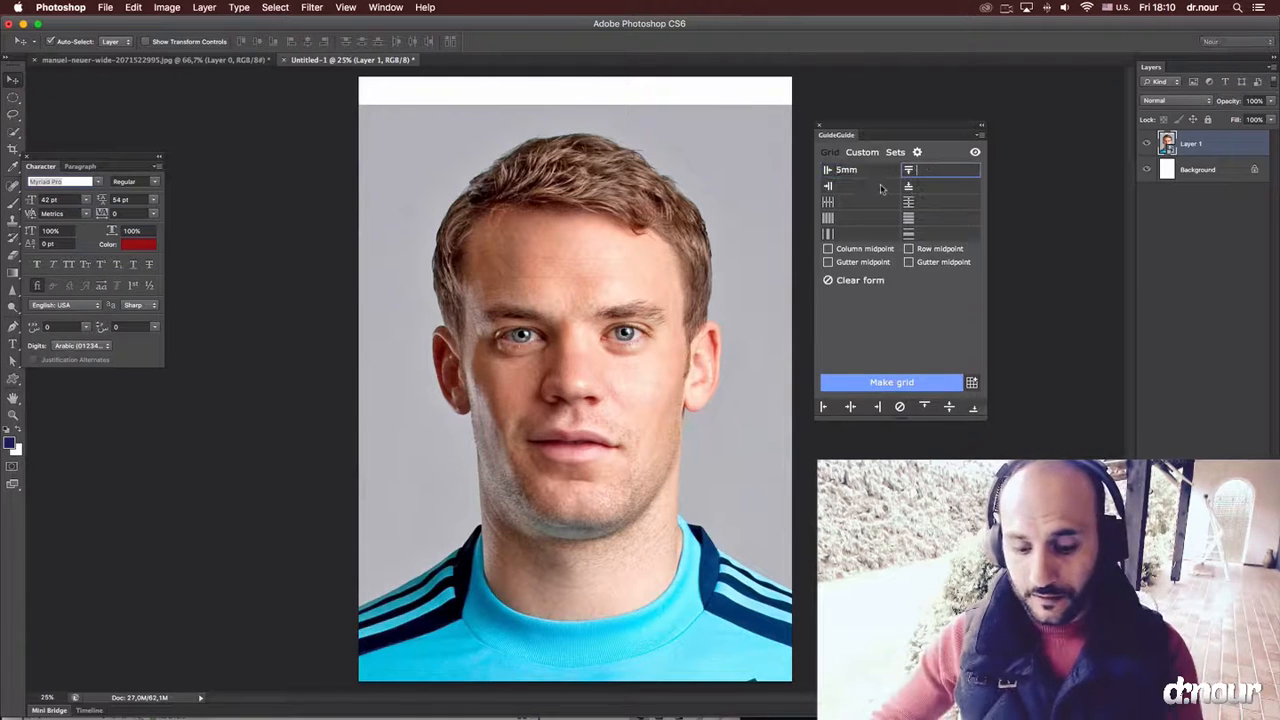
pyautogui.write('5mm')
pyautogui.press('Tab')
pyautogui.write('5mm')
pyautogui.press('Tab')
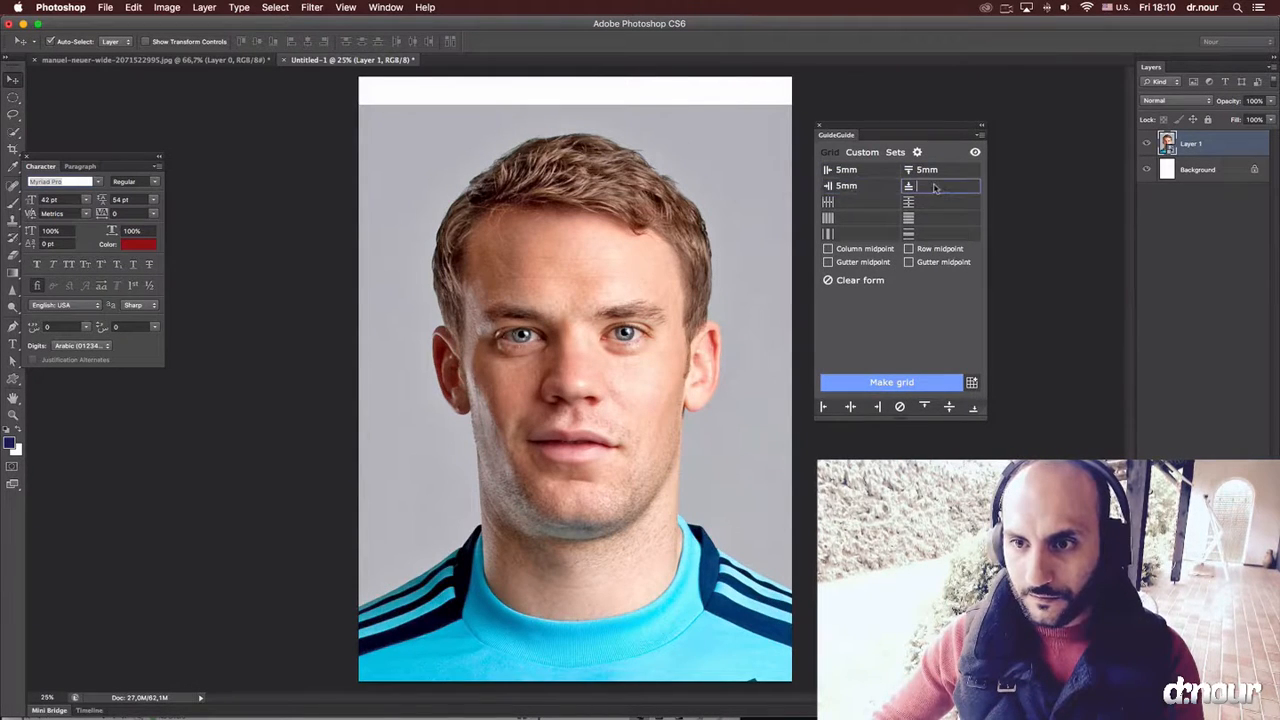
pyautogui.write('5')
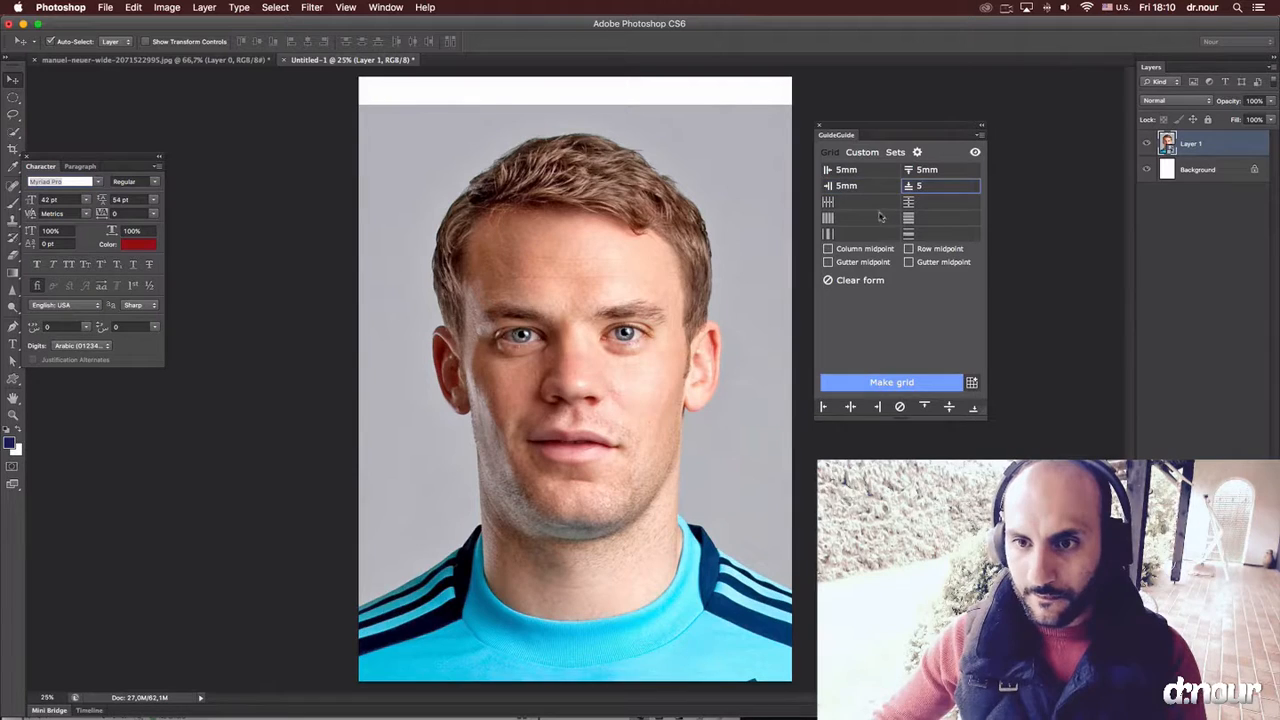
pyautogui.click(897, 382)
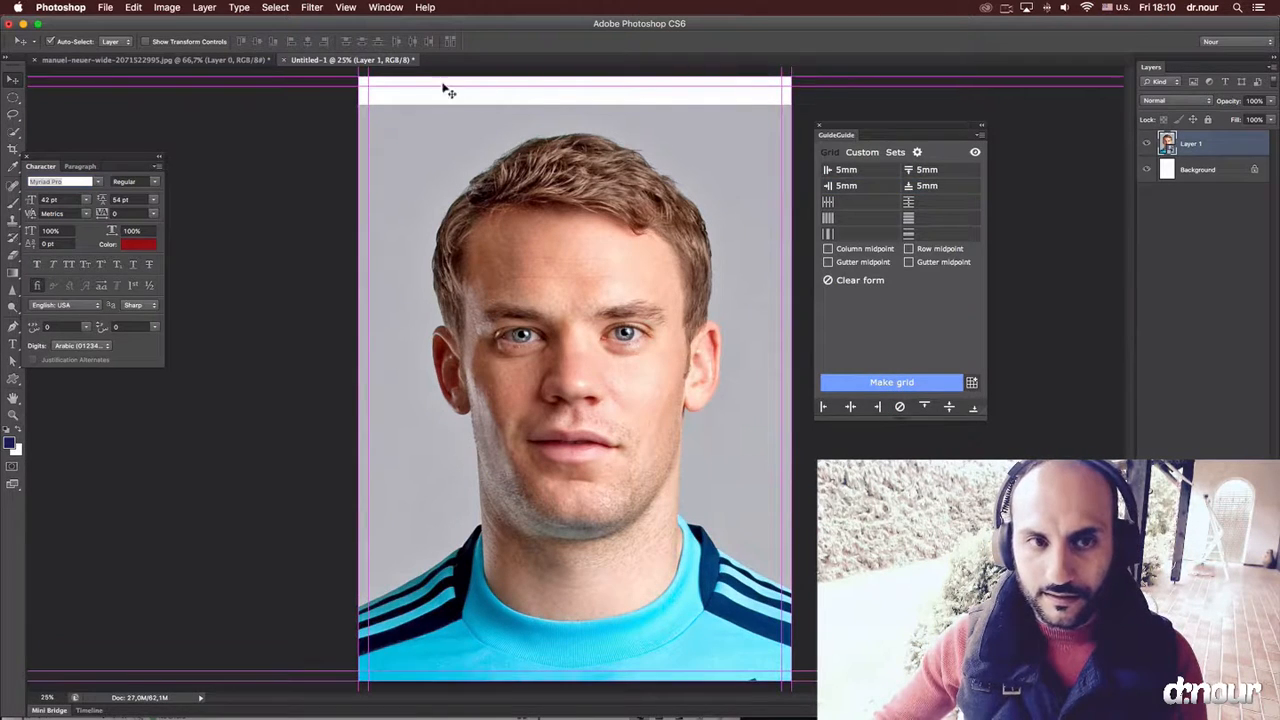
# Clear the margin values in GuideGuide and generate vertical guides that divide the page into 3 columns.
pyautogui.click(885, 171)
pyautogui.press('BackSpace')
pyautogui.click(956, 174)
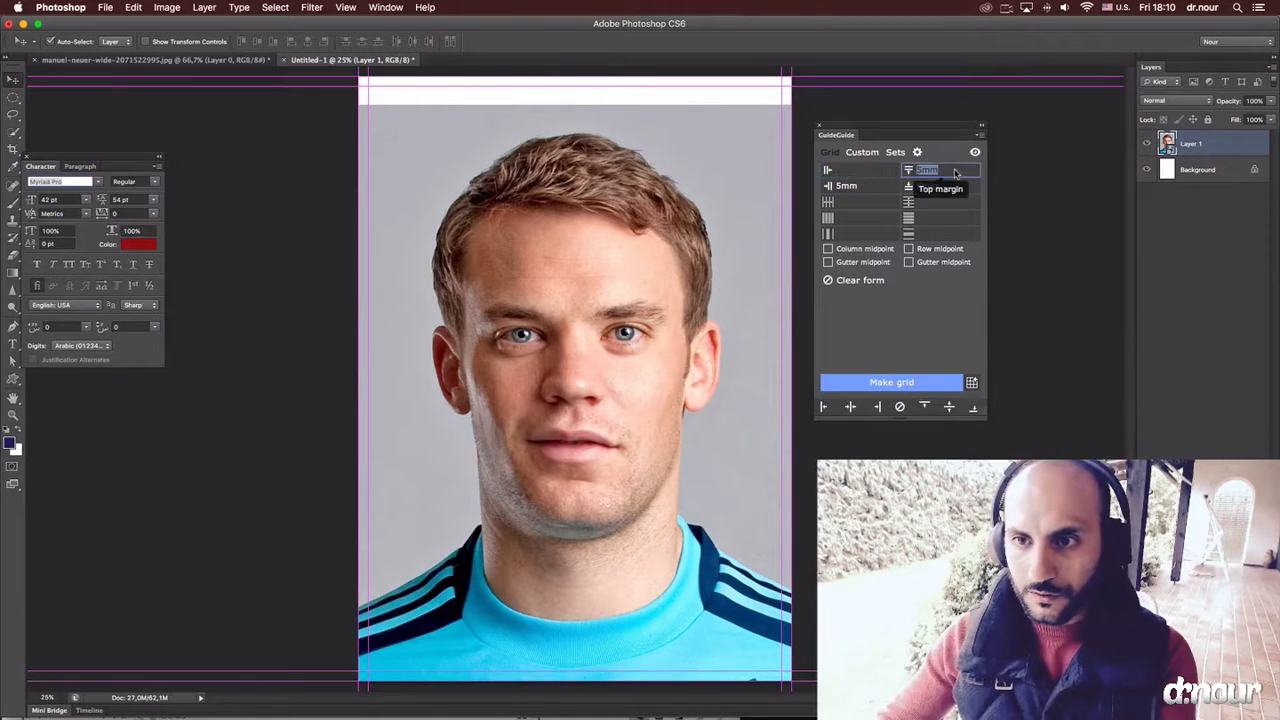
pyautogui.press('BackSpace')
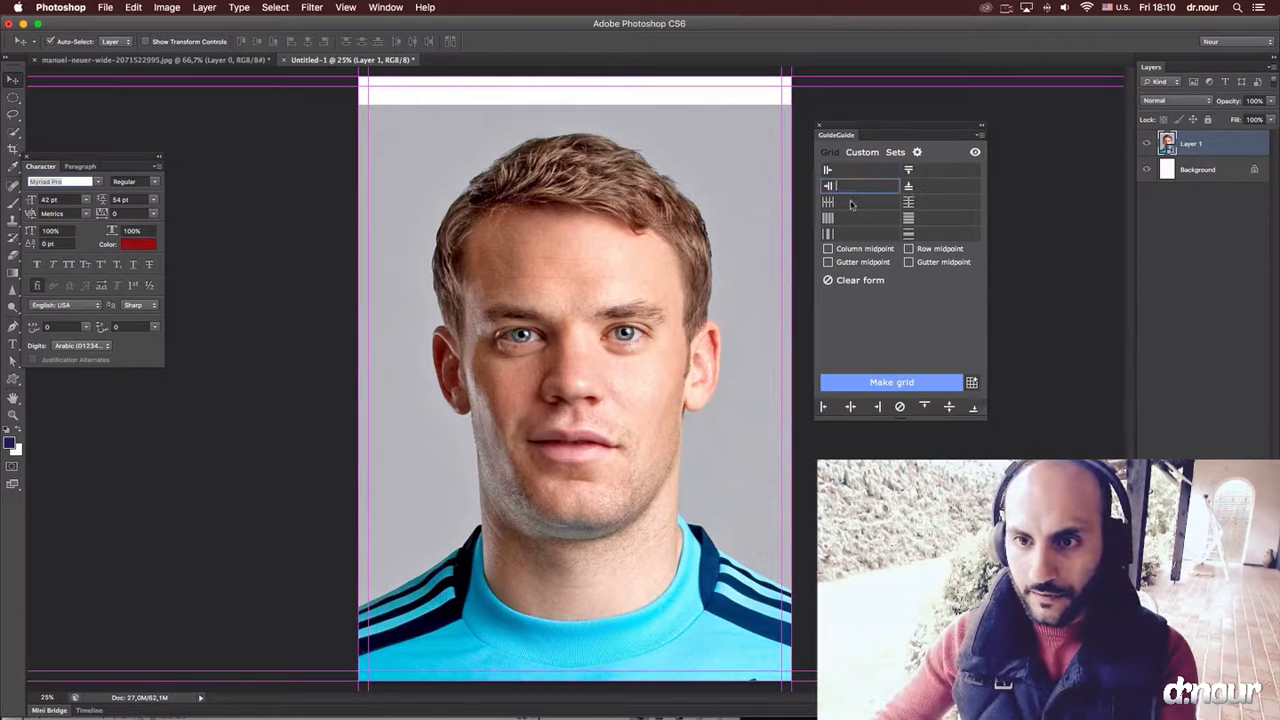
pyautogui.click(851, 204)
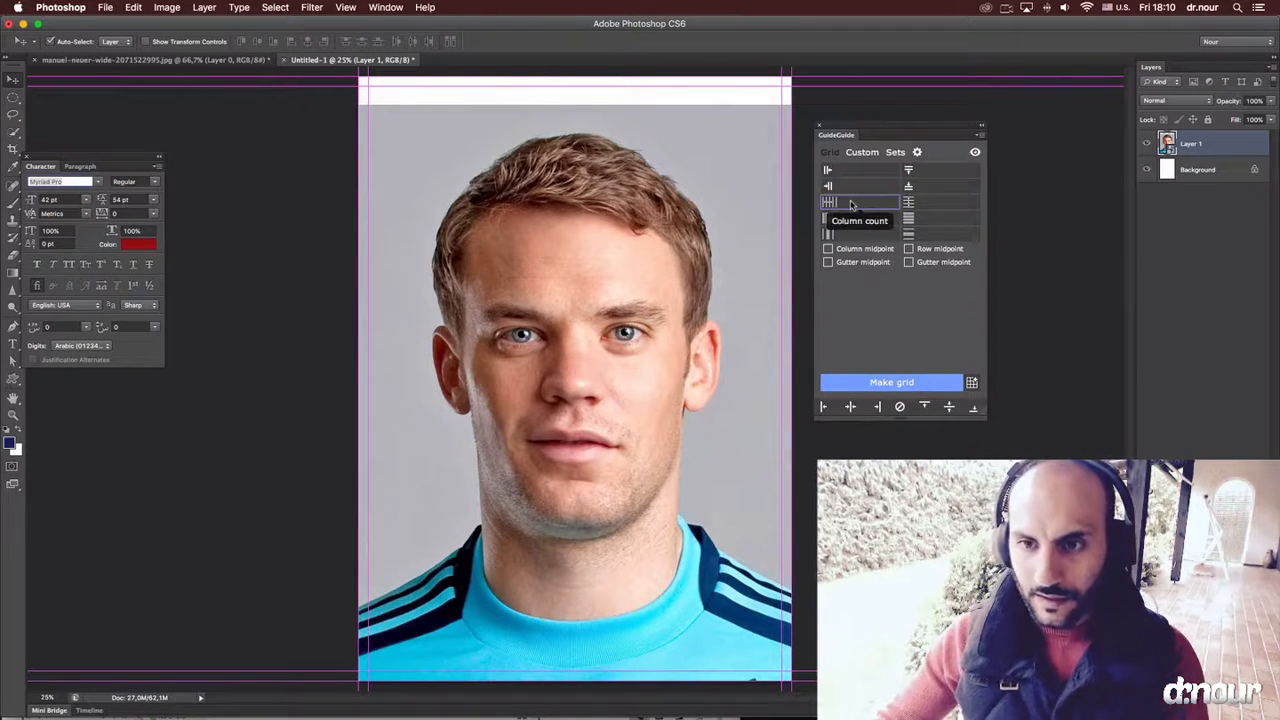
pyautogui.write('2')
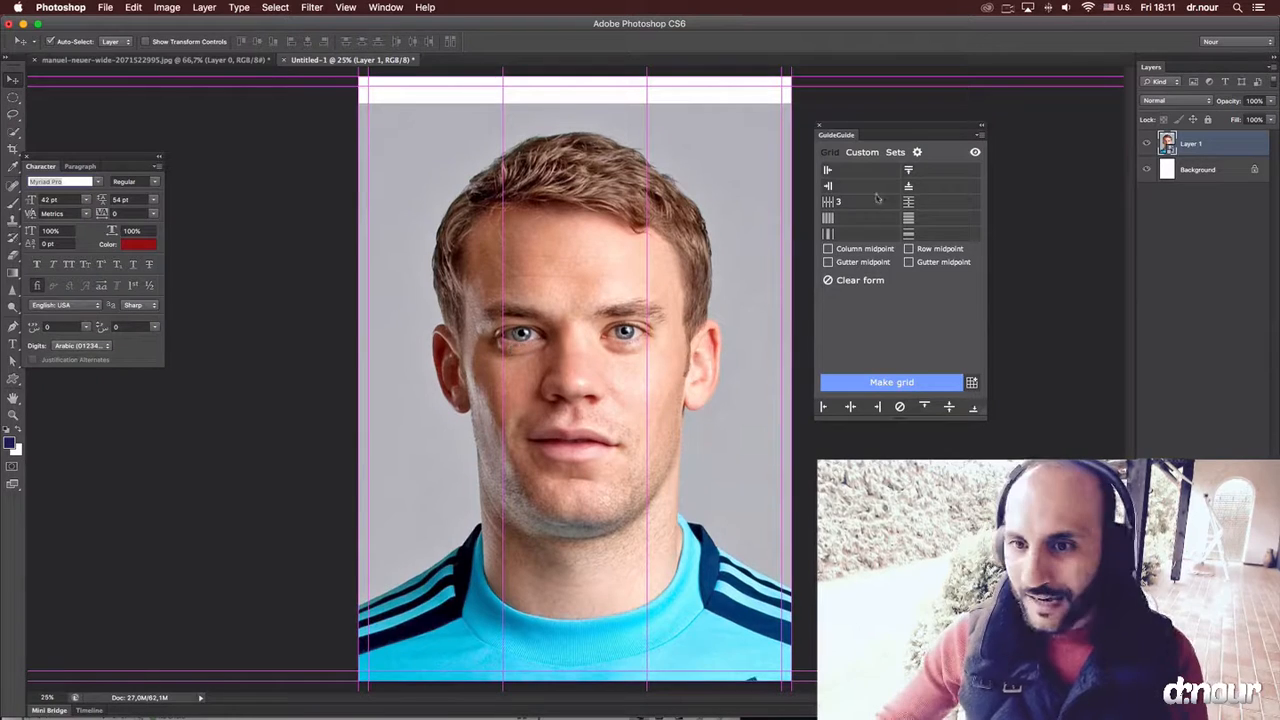
# Replace the column count with a row count of 2, generate the horizontal guide, and nudge the portrait slightly down.
pyautogui.click(845, 201)
pyautogui.press('BackSpace')
pyautogui.click(937, 202)
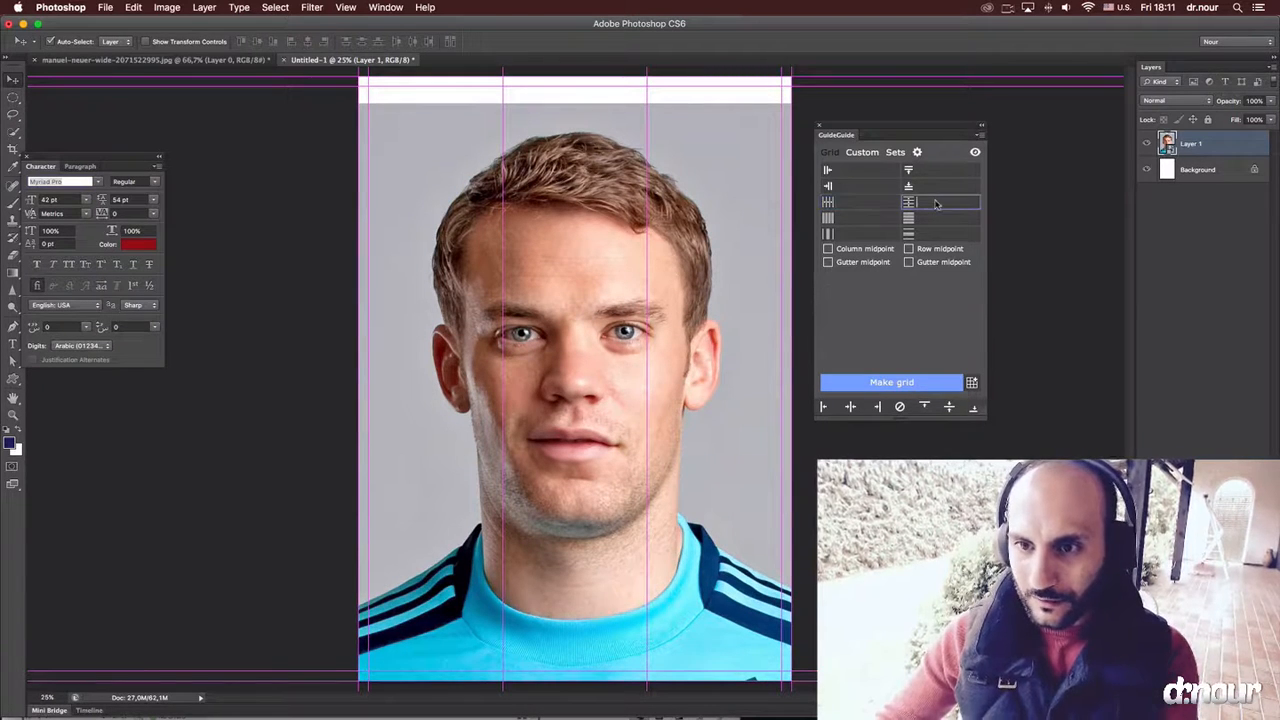
pyautogui.write('2')
pyautogui.click(891, 382)
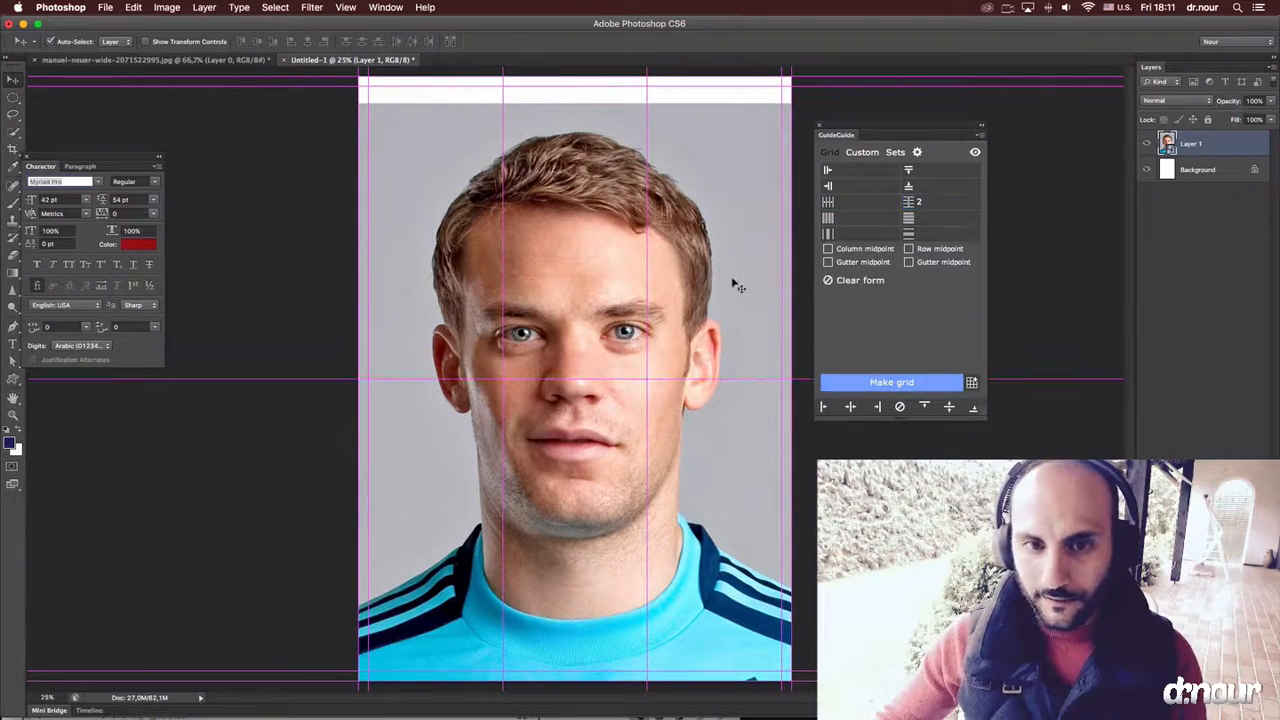
pyautogui.moveTo(599, 373); pyautogui.dragTo(605, 360)
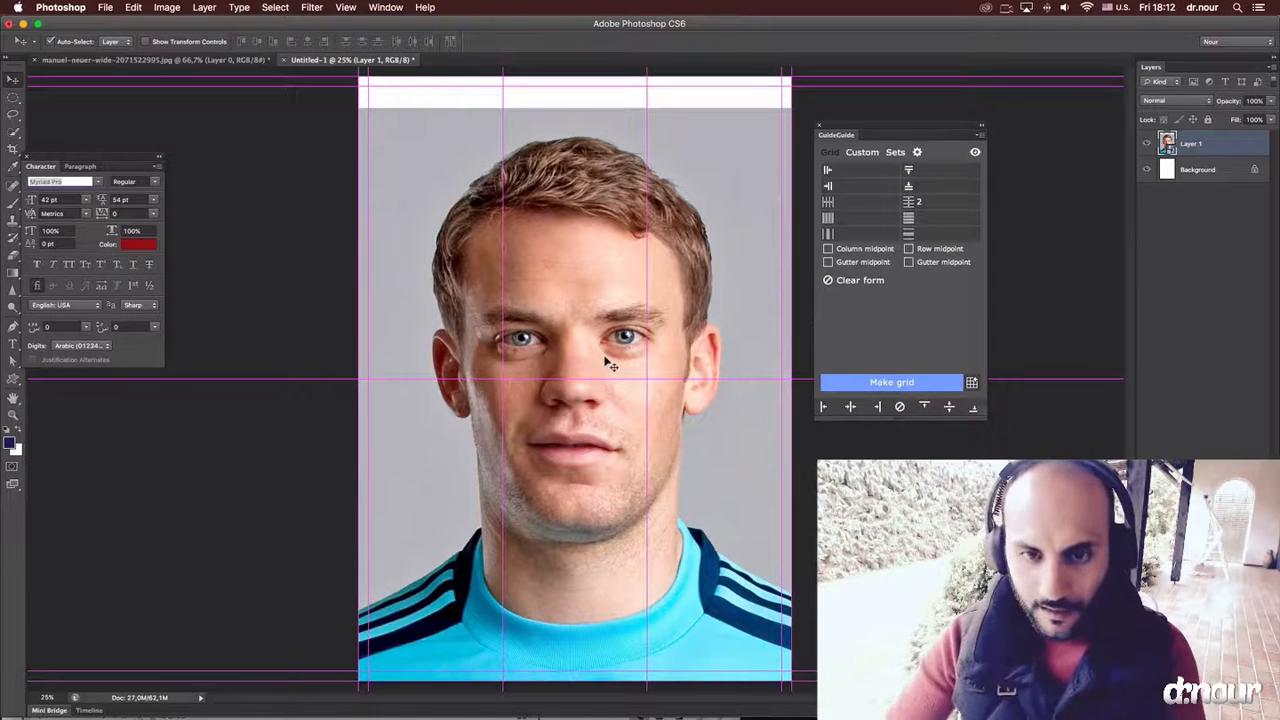
# Create a new blank layer beneath the portrait layer and add a layer mask to the portrait.
pyautogui.press('super+shift+n')
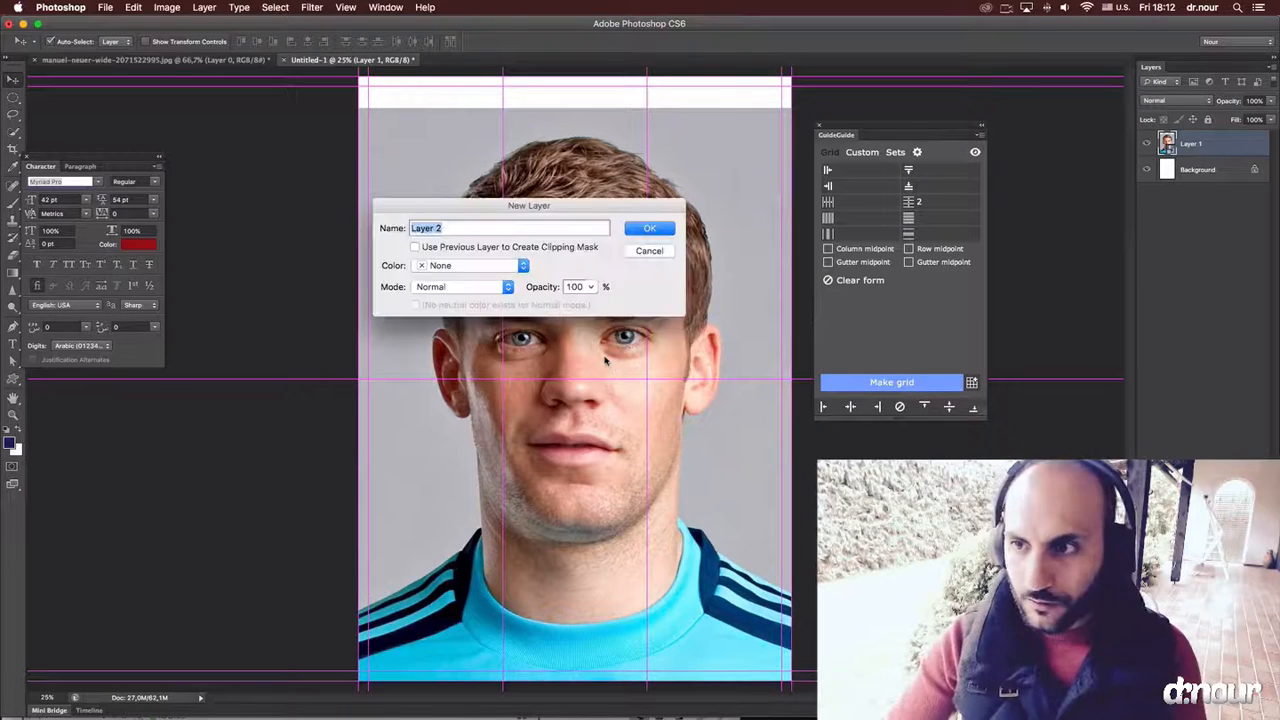
pyautogui.press('Return')
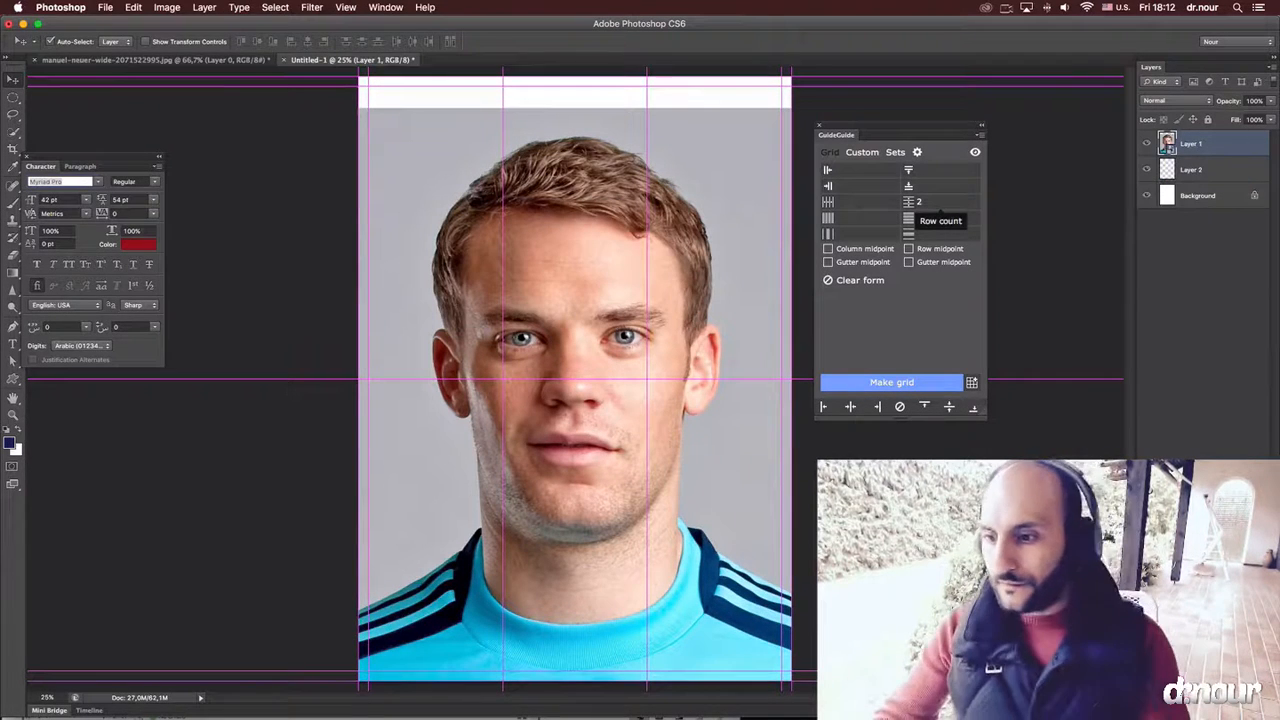
pyautogui.click(1191, 710)
# Paint black on the portrait's mask with a soft 400 px brush to fade out the photo's upper edge above the head.
pyautogui.press('b')
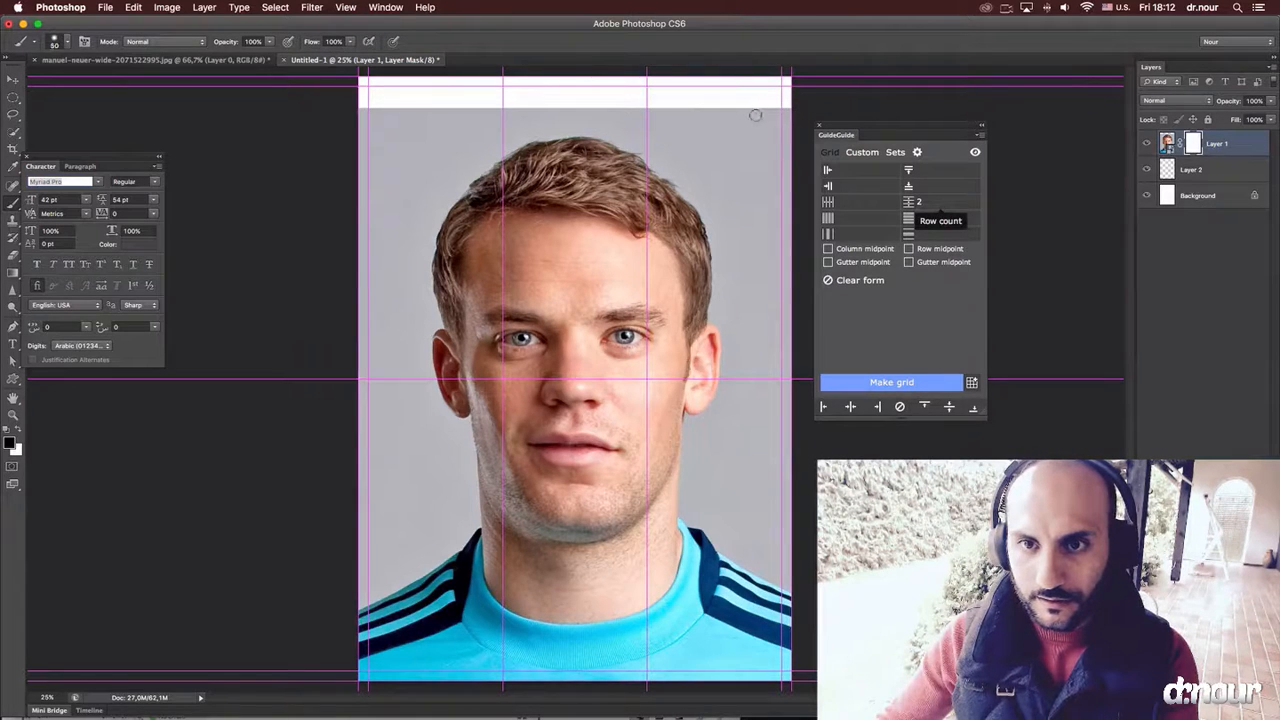
pyautogui.press(']')
pyautogui.press(']')
pyautogui.press(']')
pyautogui.press(']')
pyautogui.press(']')
pyautogui.press(']')
pyautogui.press(']')
pyautogui.press(']')
pyautogui.press(']')
pyautogui.press(']')
pyautogui.press(']')
pyautogui.press(']')
pyautogui.moveTo(783, 113)
pyautogui.mouseDown()
pyautogui.moveTo(349, 109)
pyautogui.moveTo(476, 73)
pyautogui.moveTo(317, 126)
pyautogui.moveTo(606, 73)
pyautogui.moveTo(876, 104)
pyautogui.mouseUp()
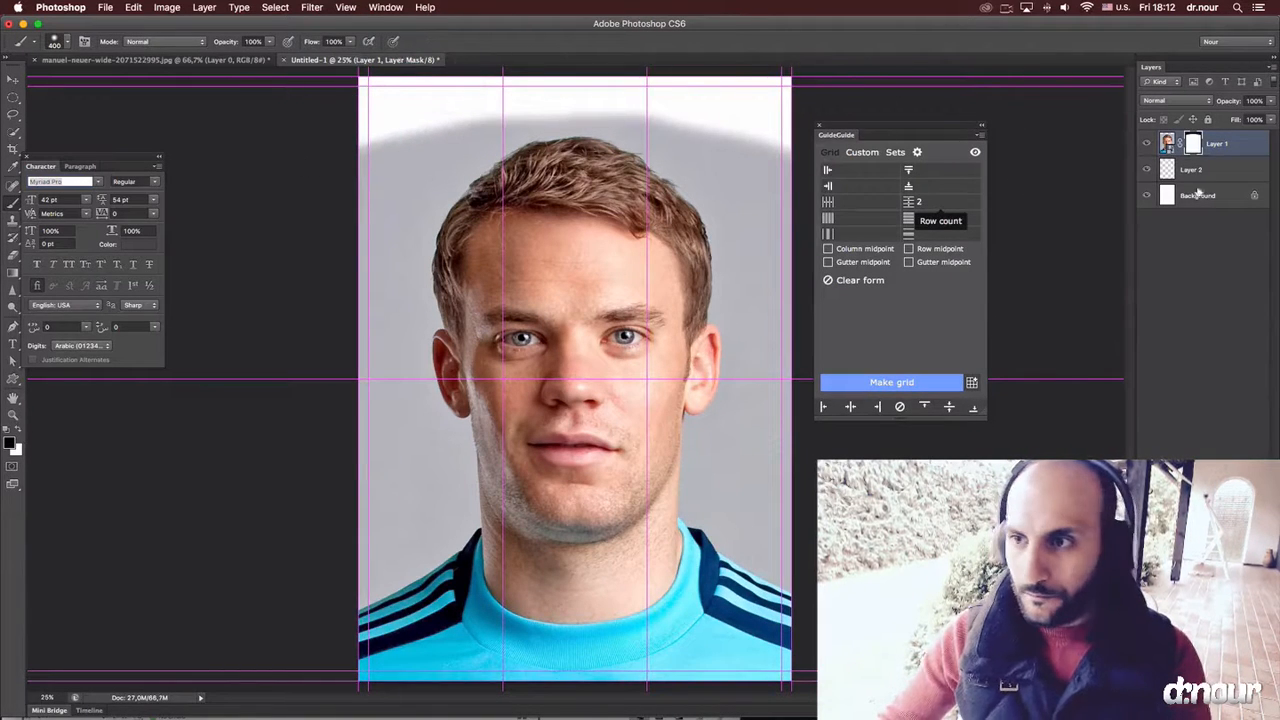
# Fill Layer 2 with a vertical gradient of greys sampled from the photo's backdrop to cover the white strip above the head.
pyautogui.click(1205, 170)
pyautogui.press('g')
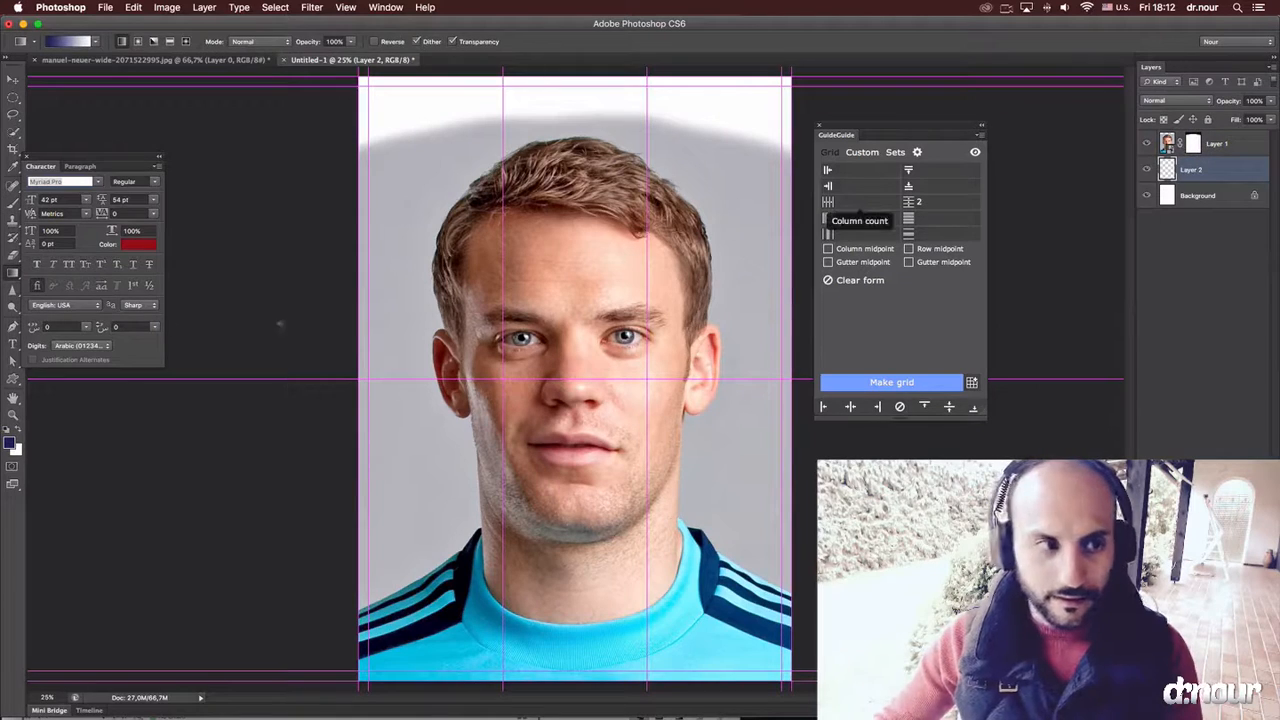
pyautogui.press('i')
pyautogui.click(536, 446)
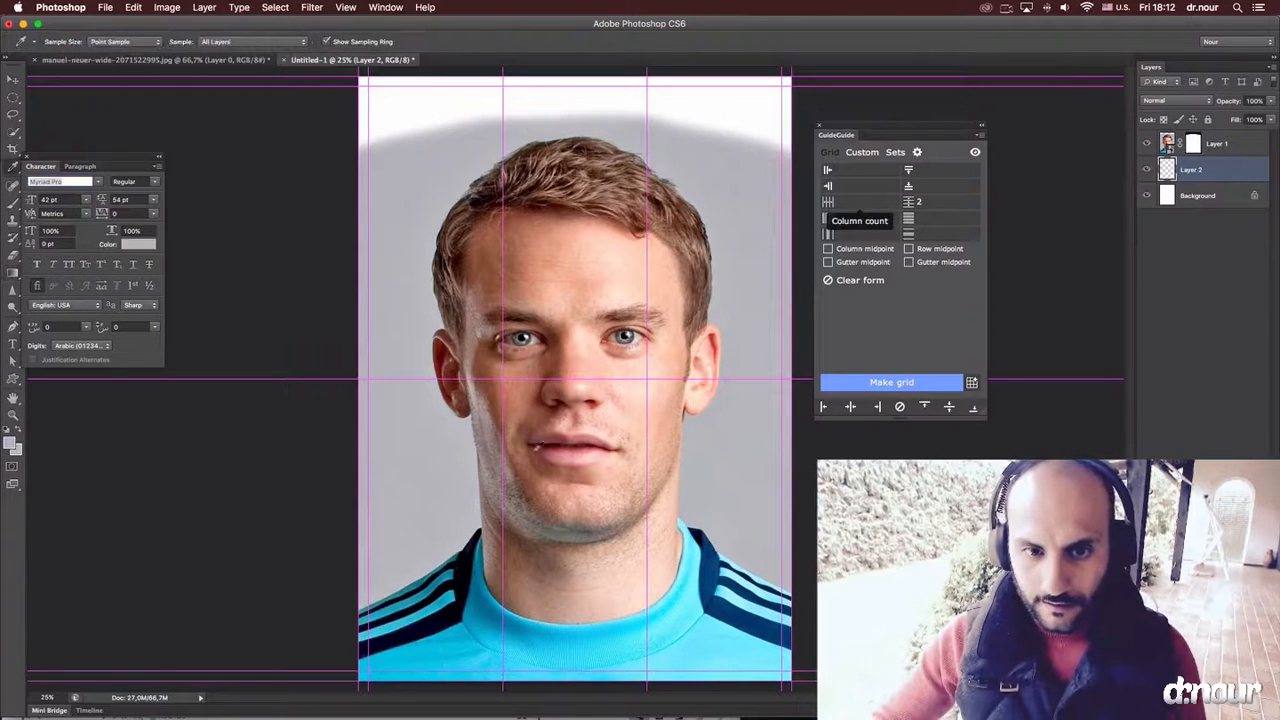
pyautogui.press('g')
pyautogui.moveTo(462, 560); pyautogui.dragTo(451, 76)
pyautogui.press('v')
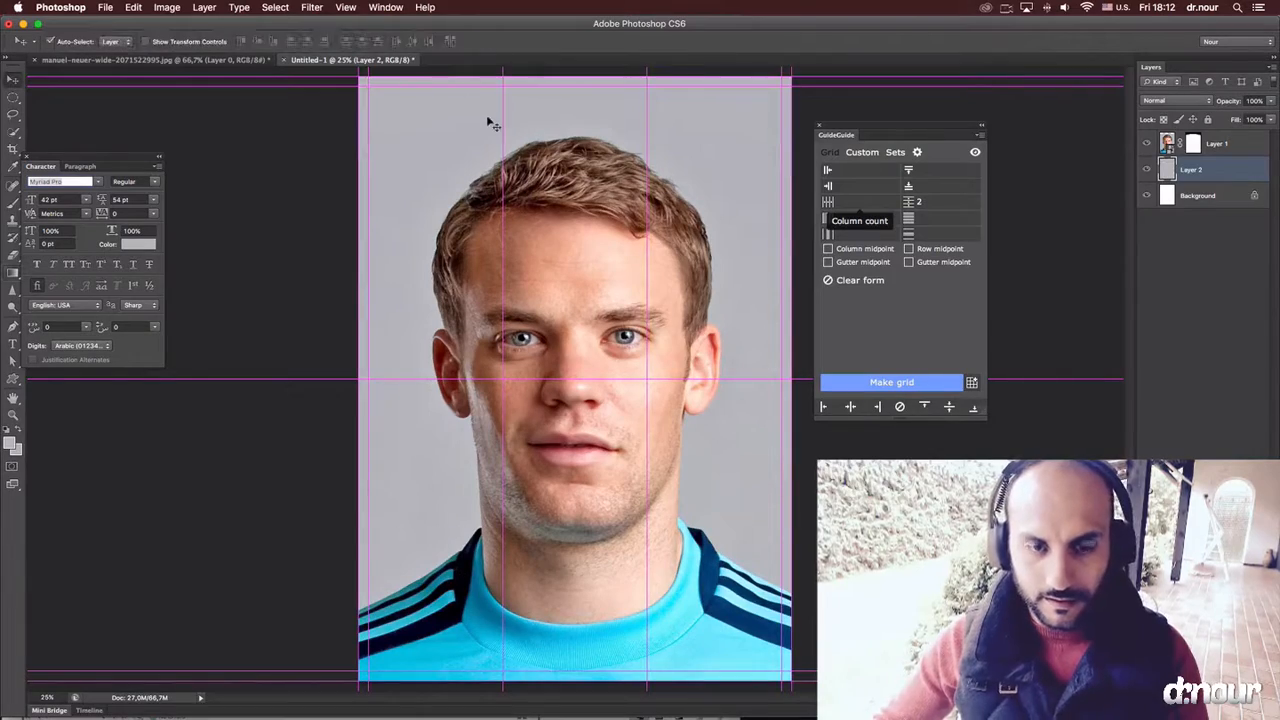